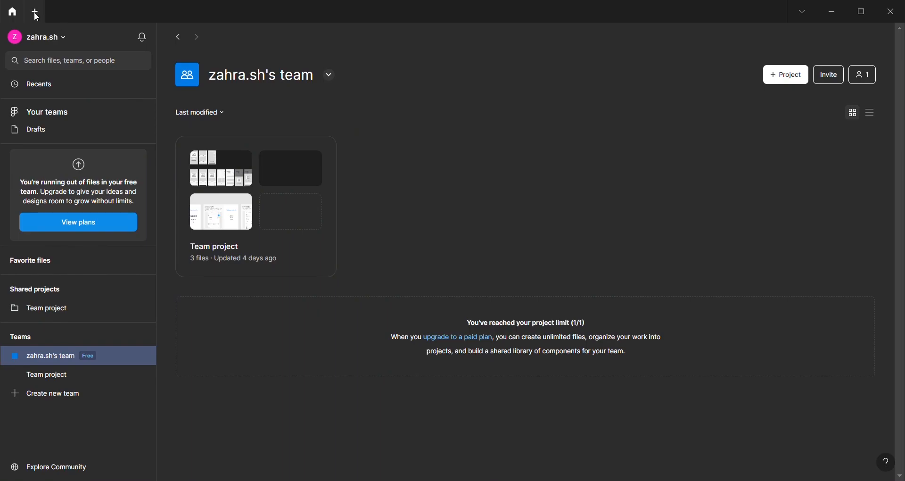
Create a new design file in Drafts and add a Slide 16:9 frame of 1920 × 1080
left_click(41, 16)
left_click(374, 128)
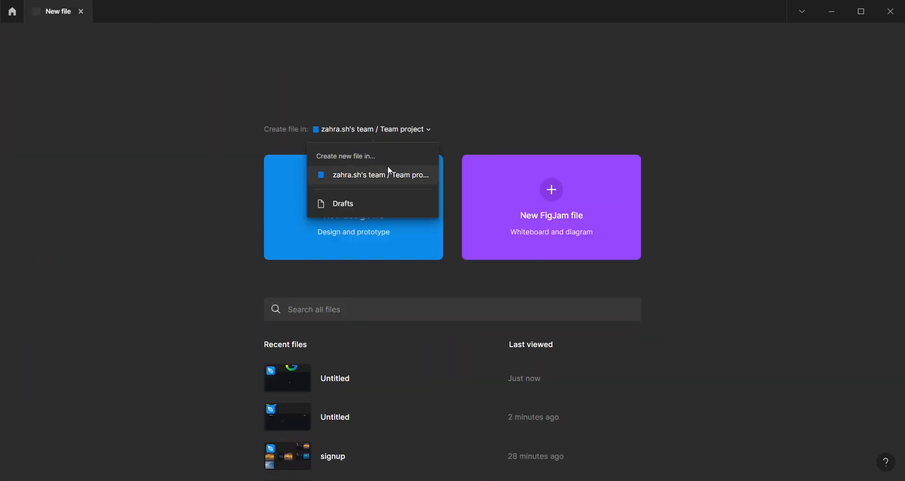
left_click(391, 200)
left_click(392, 210)
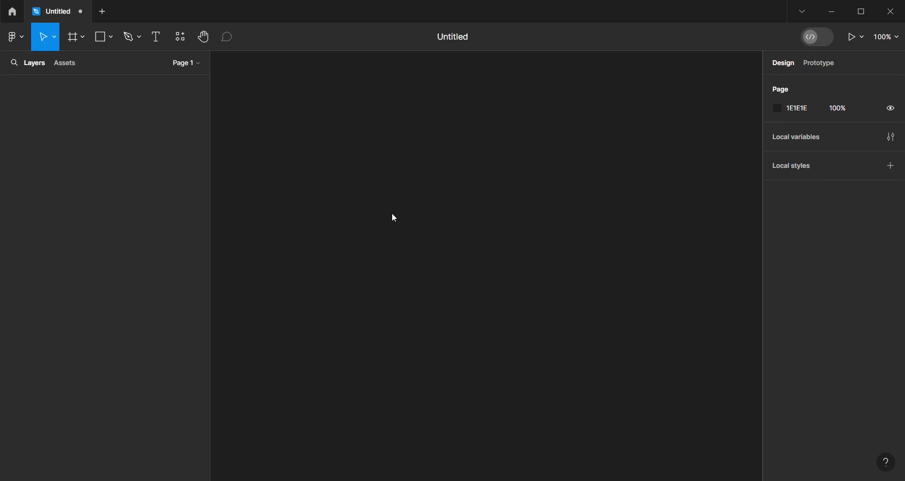
left_click(86, 43)
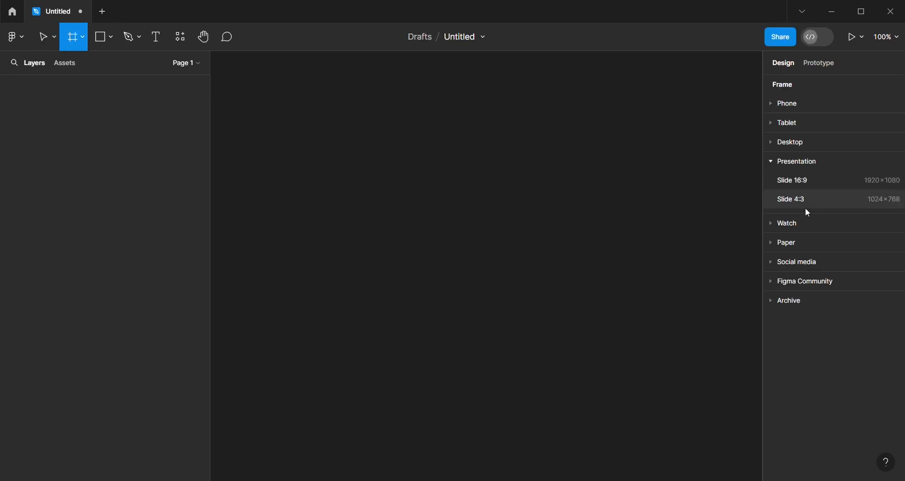
left_click(807, 184)
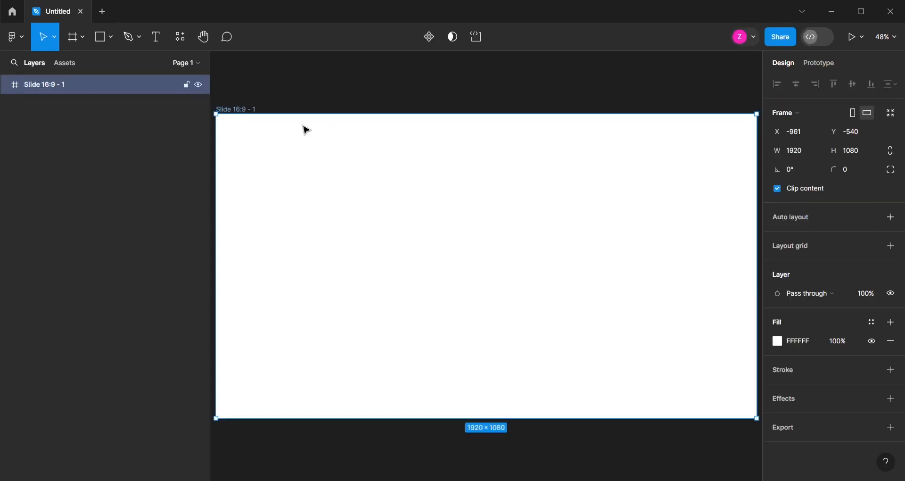
Draw a 1920 × 1080 rectangle covering the whole slide frame and set its fill to 121418
left_click(108, 45)
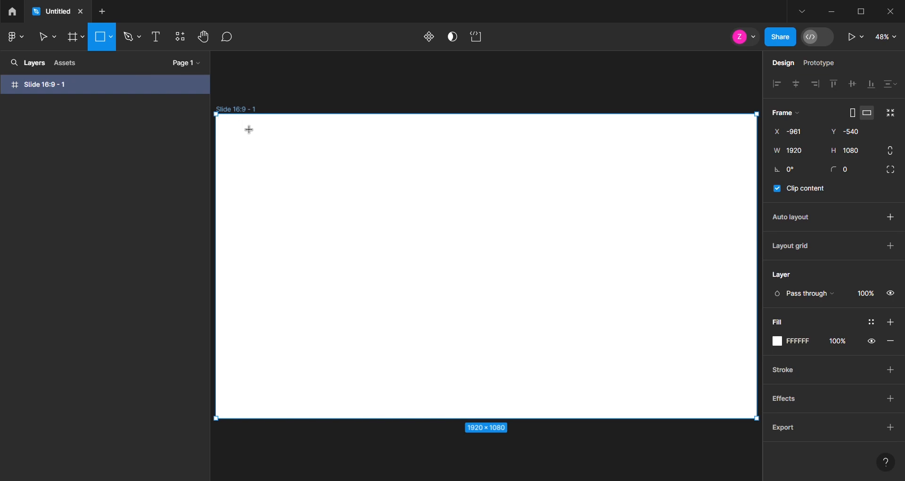
mouse_move(217, 115)
left_mouse_down()
mouse_move(759, 413)
mouse_move(710, 417)
mouse_move(721, 427)
left_mouse_up()
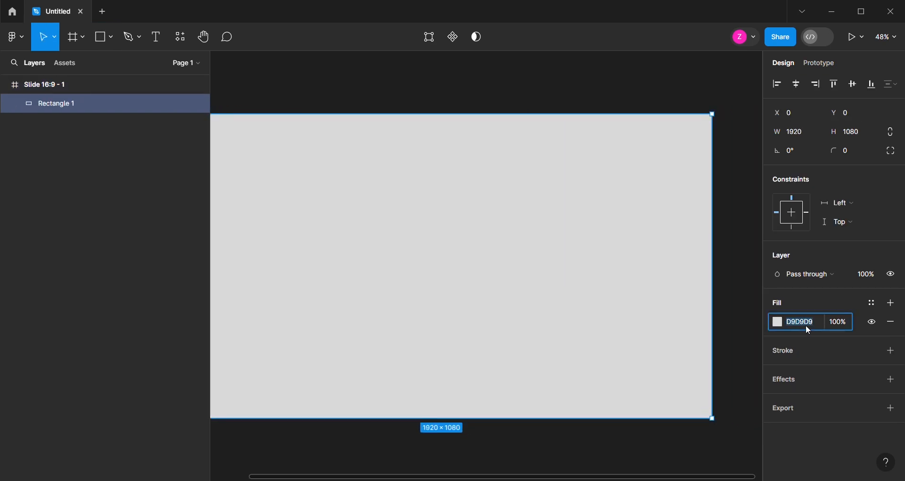
left_click(808, 330)
type("121418")
key("Return")
Add a column layout grid to the slide frame with count 12, margin 24 and gutter 16
scroll(649, 285, "down", 3)
scroll(258, 231, "up", 2)
left_click(250, 124)
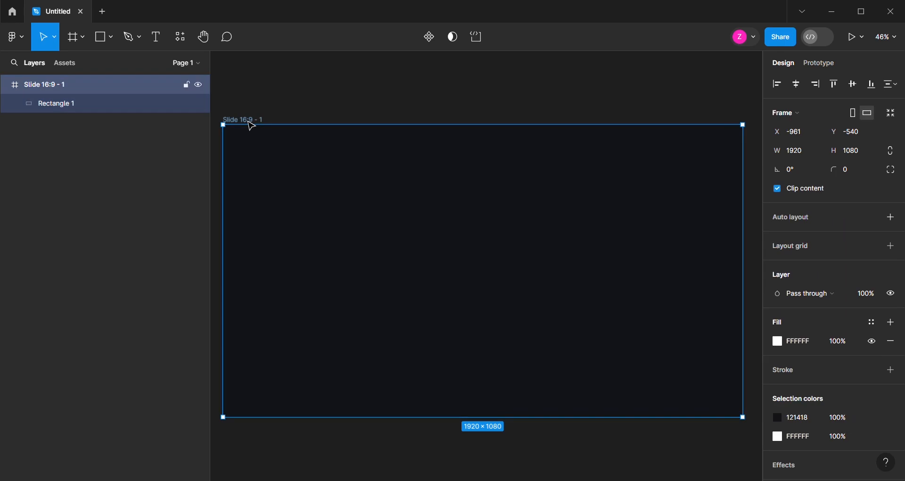
left_click(802, 247)
left_click(777, 265)
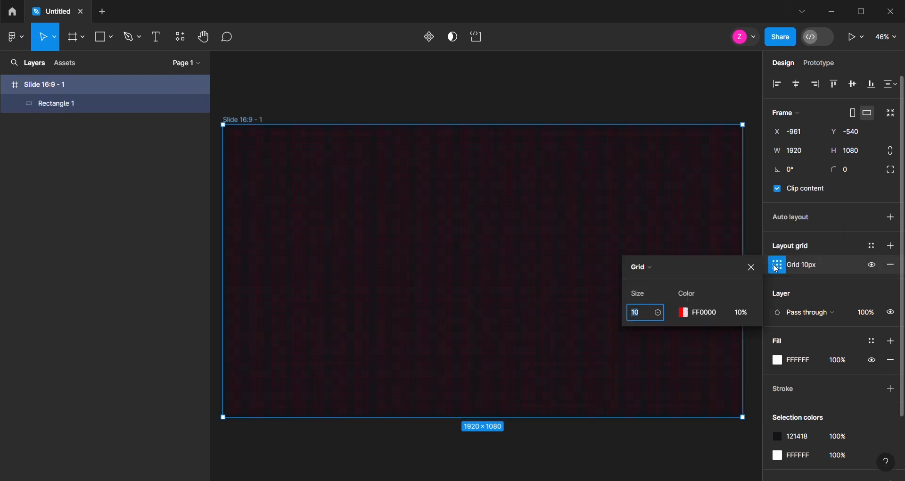
left_click(655, 270)
left_click(659, 282)
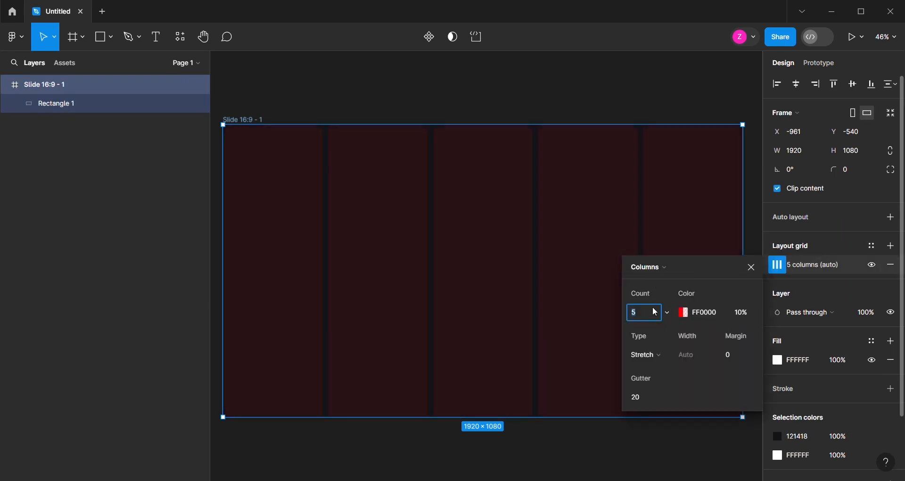
type("12")
left_click(730, 356)
type("24")
left_click(647, 401)
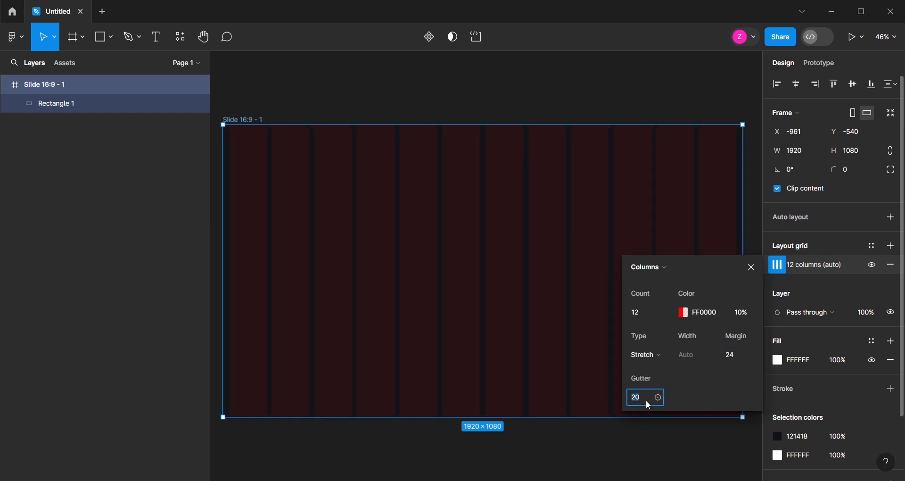
key("Return")
Import the icon files onto the canvas and move the Graphic_Elements logo into the frame at X 181, Y 57
scroll(337, 200, "up", 3)
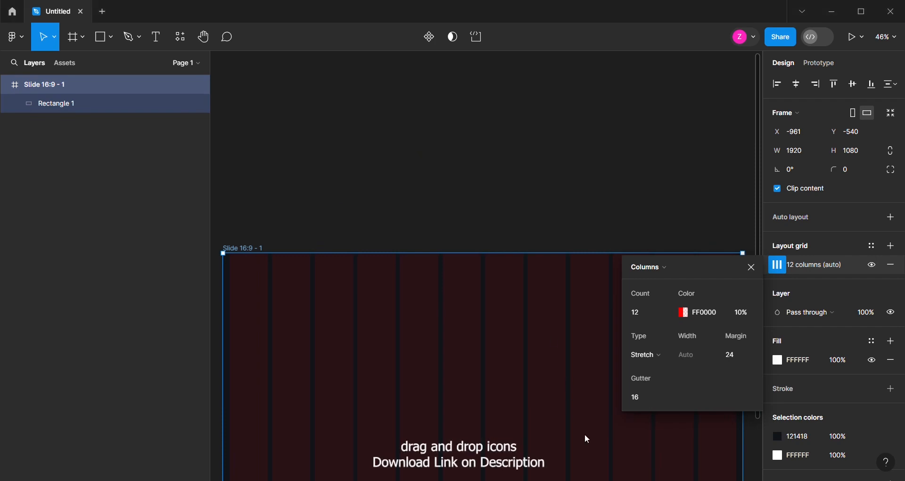
left_click(456, 180)
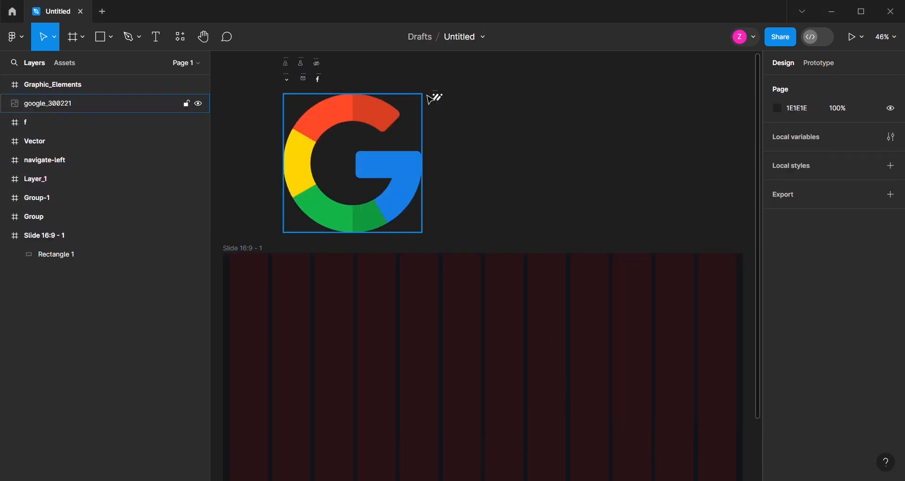
left_click_drag(441, 98, 282, 286)
scroll(285, 283, "up", 5)
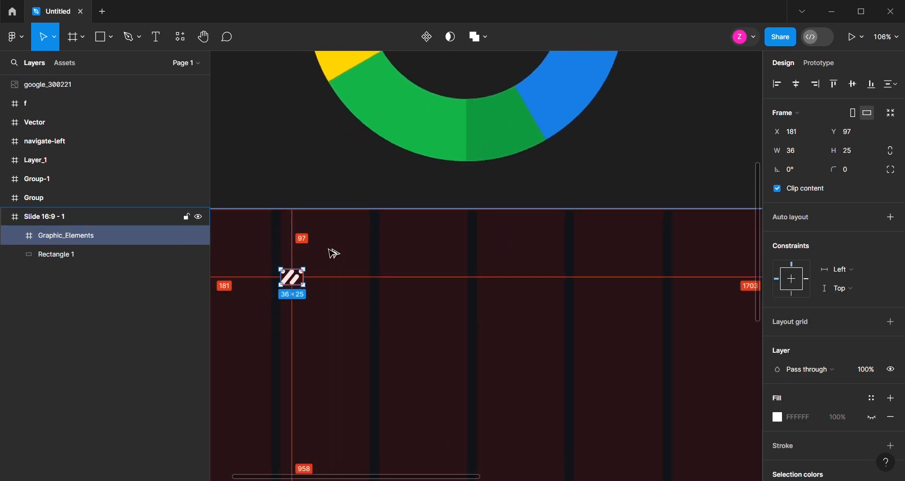
key("shift+Up")
key("shift+Up")
key("shift+Up")
key("shift+Up")
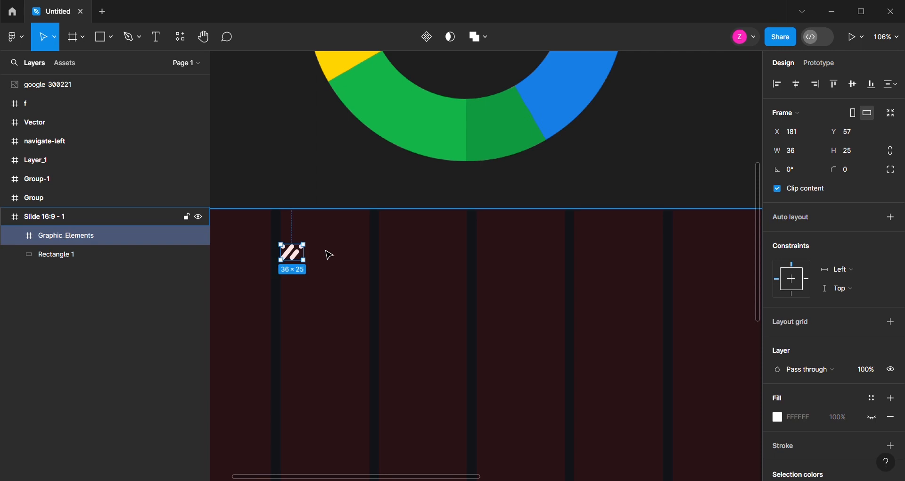
Add the text "Zstudio" just to the right of the logo
scroll(287, 264, "down", 1)
scroll(300, 249, "up", 1)
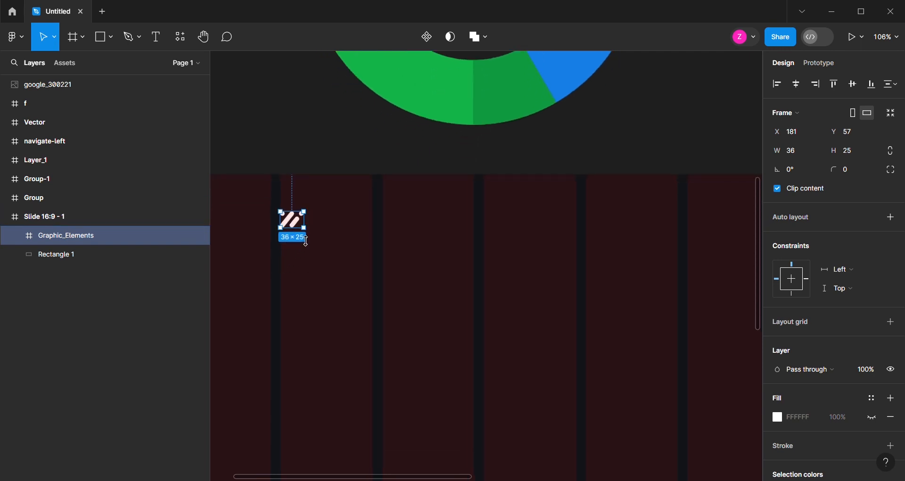
left_click(151, 37)
left_click(329, 228)
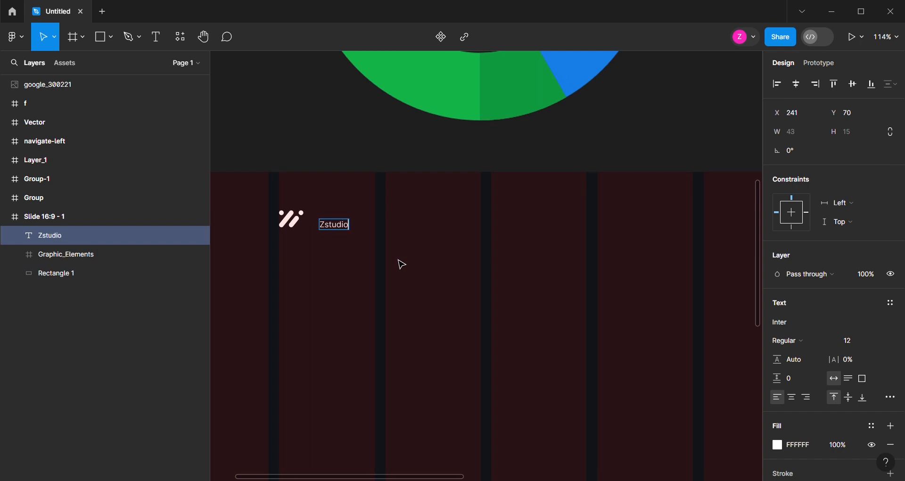
key("Escape")
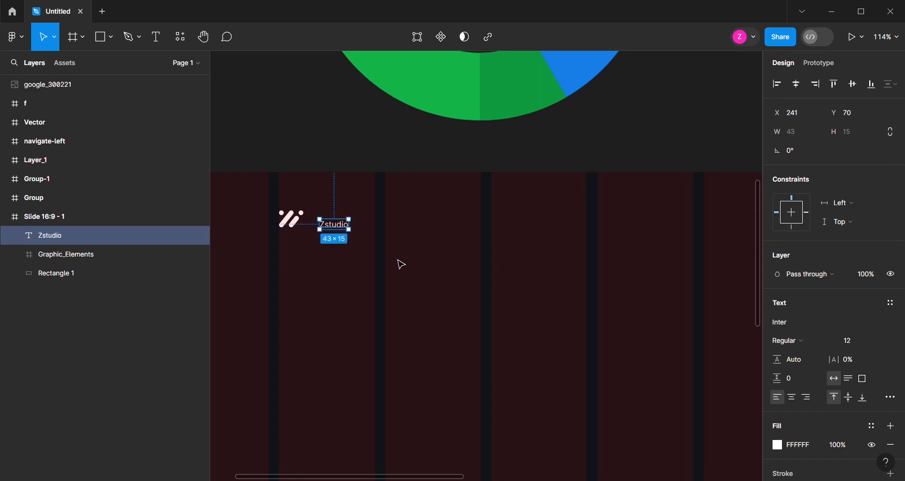
Set the Zstudio text to Poppins Bold at size 20
left_click(793, 323)
type("pop")
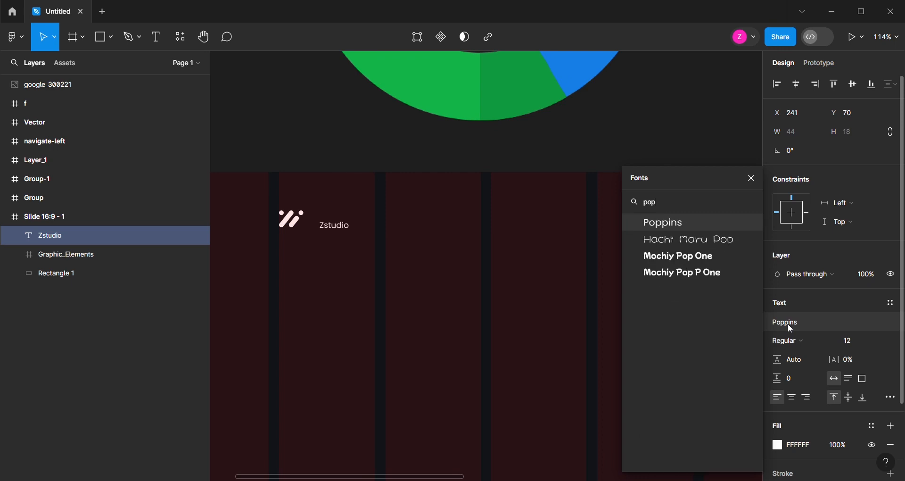
key("Return")
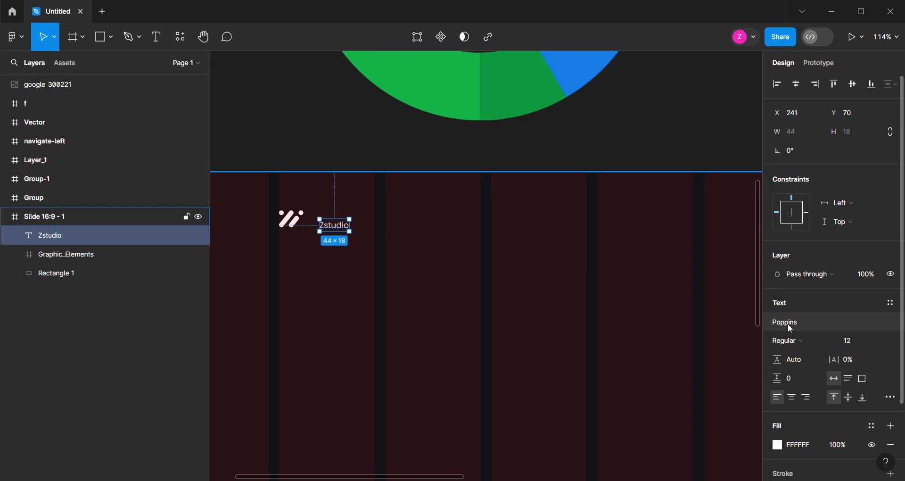
left_click(878, 341)
left_click(865, 352)
left_click(808, 341)
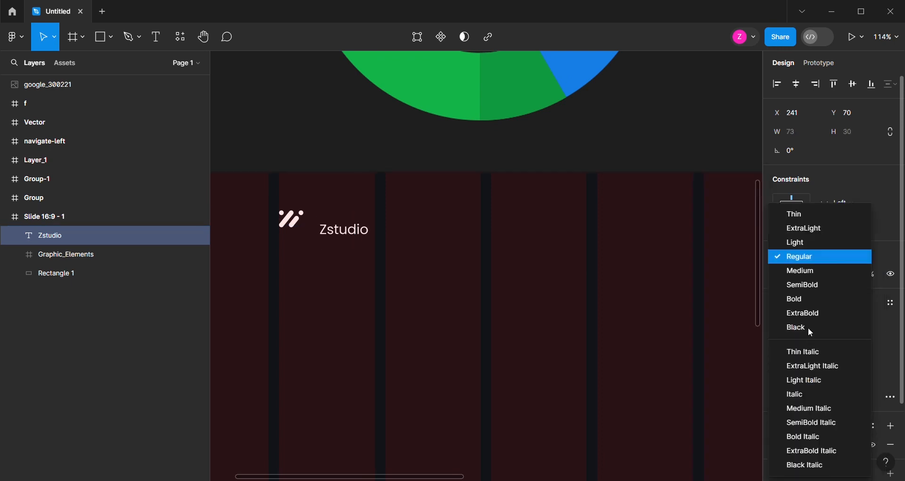
left_click(810, 293)
Move the Zstudio text beside the logo at X 228, Y 60 and place a copy at X 1639, Y 60
mouse_move(335, 230)
left_mouse_down()
mouse_move(304, 225)
mouse_move(329, 229)
left_mouse_up()
scroll(318, 269, "down", 5)
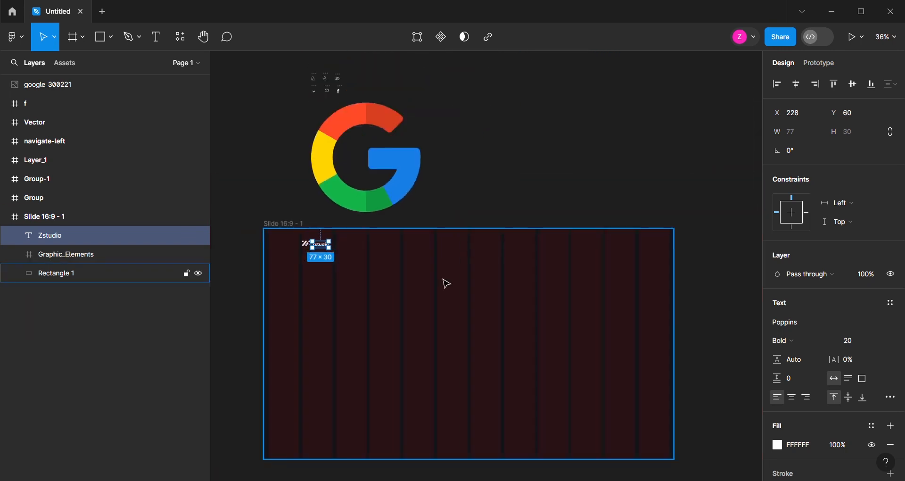
left_click_drag(271, 244, 645, 263)
Move the six small icons from above the frame together into the middle of the slide frame
scroll(439, 299, "up", 2)
scroll(254, 95, "up", 5)
left_click_drag(250, 92, 352, 151)
scroll(305, 130, "down", 1)
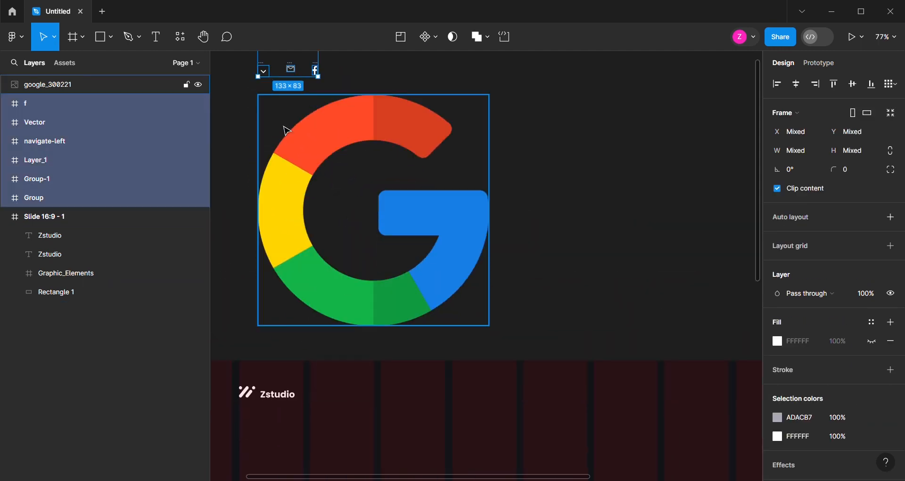
scroll(283, 130, "down", 2)
left_click_drag(293, 88, 478, 439)
scroll(408, 346, "down", 2)
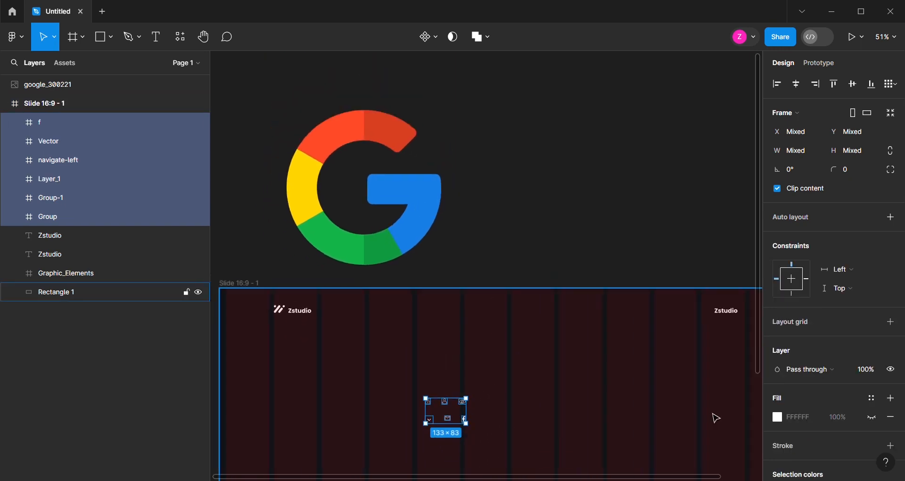
Move the down-arrow icon beside the copied Zstudio text and align it level with that text
scroll(683, 418, "up", 2)
left_click(460, 413)
left_click(369, 422)
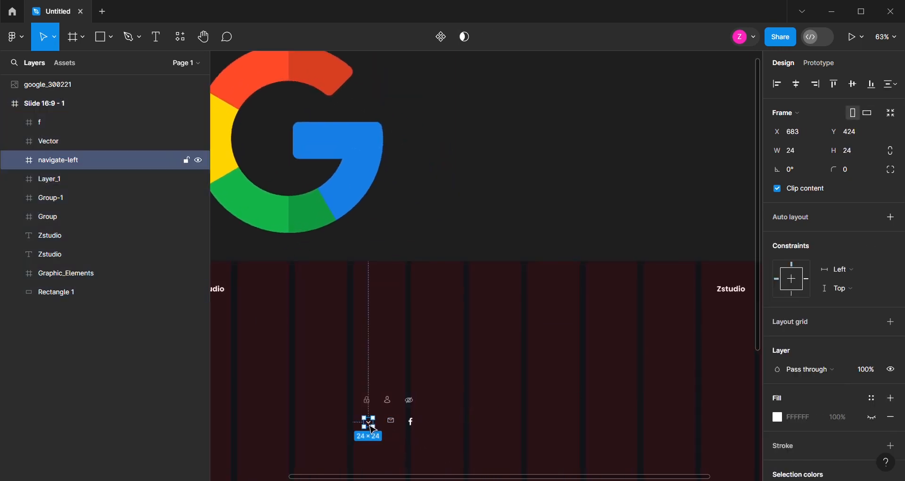
left_click_drag(375, 430, 754, 297)
scroll(600, 317, "up", 5)
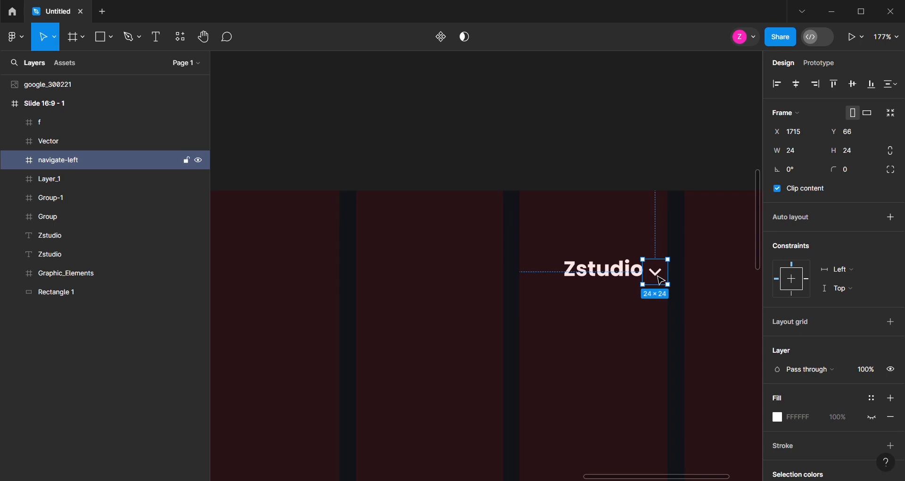
left_click_drag(664, 281, 660, 278)
Replace the copied Zstudio text next to the arrow icon with "English"
left_click(607, 278)
double_click(608, 278)
type("English")
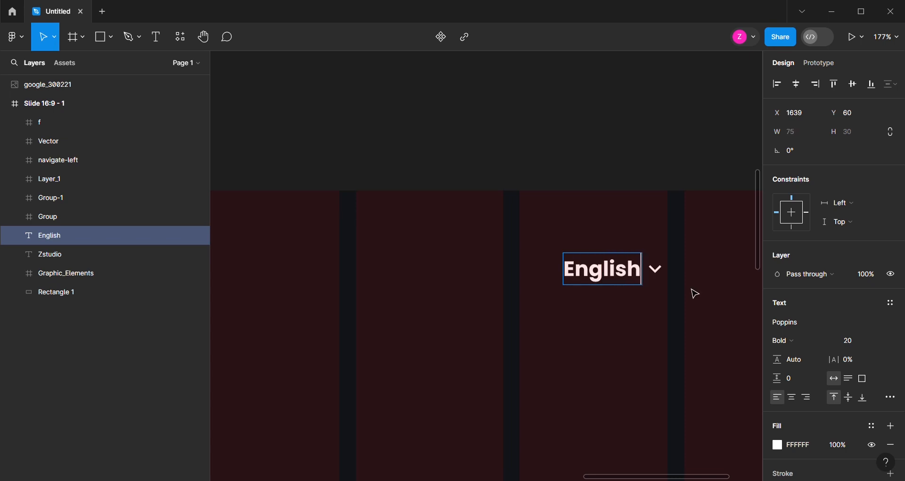
key("Escape")
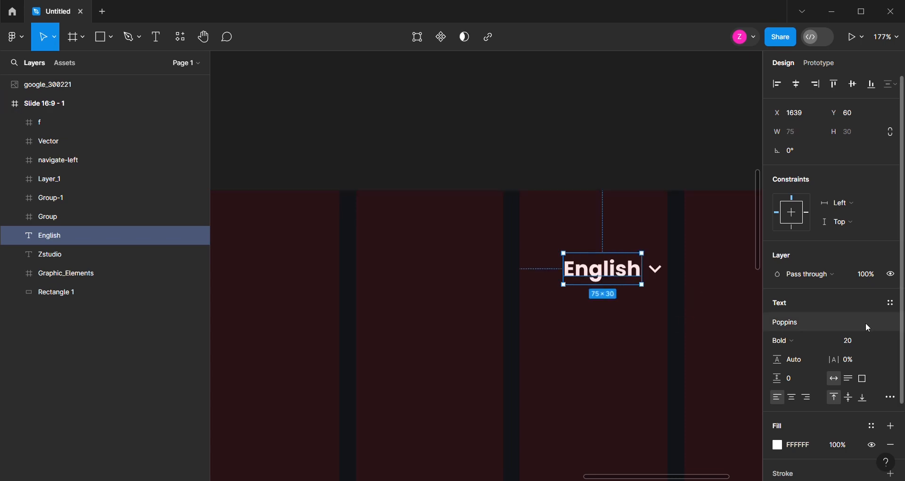
Set the English text to Medium weight at size 16 and move it to X 1647, Y 63 beside the arrow
left_click(883, 342)
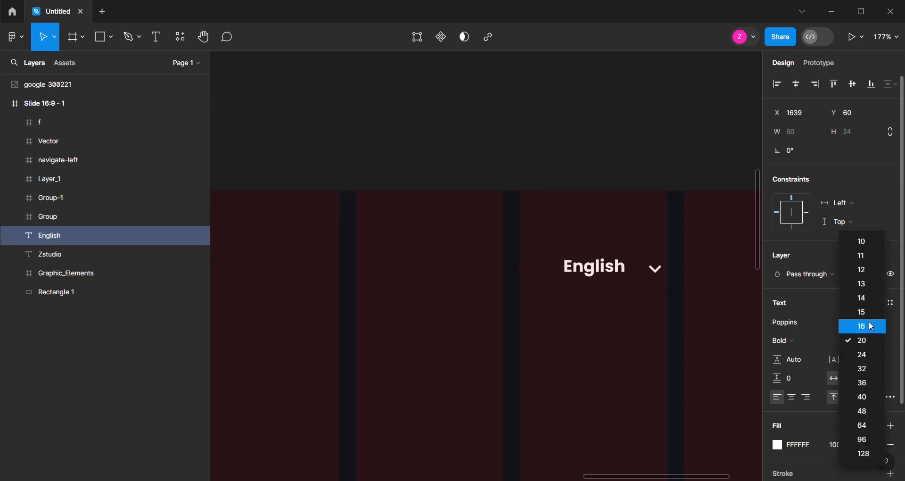
left_click(785, 340)
left_click(797, 273)
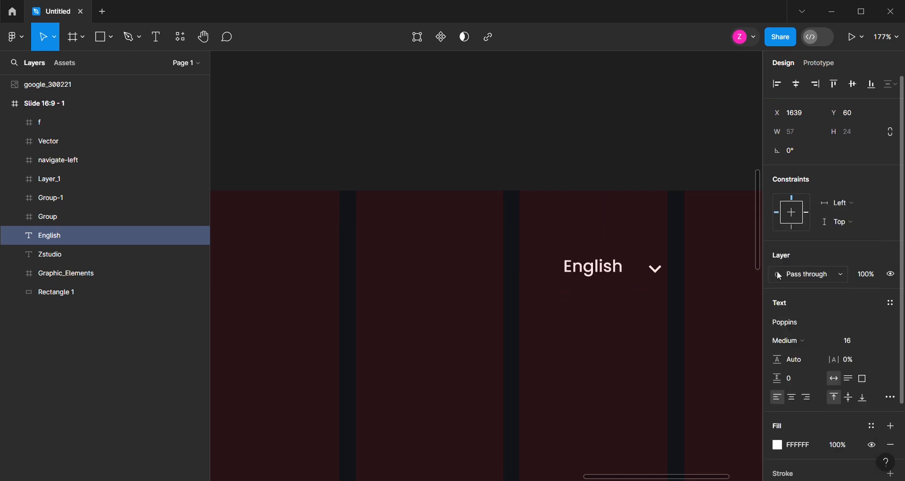
left_click_drag(620, 274, 631, 277)
key("Left")
key("Left")
key("Left")
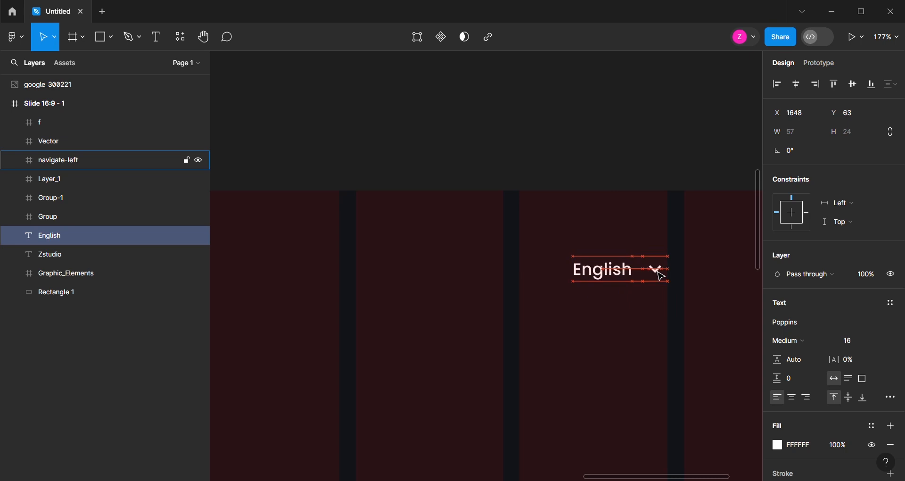
Hide the 12-column layout grid on the slide frame
scroll(551, 284, "down", 10)
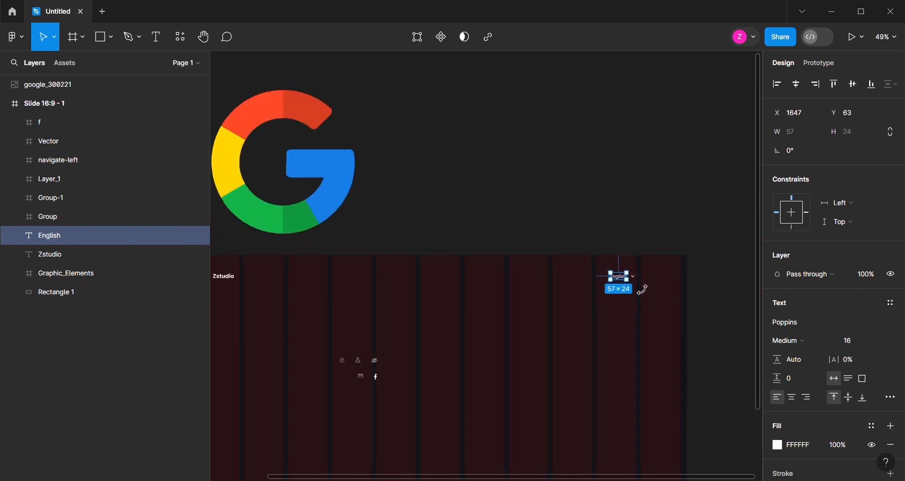
scroll(377, 356, "up", 5)
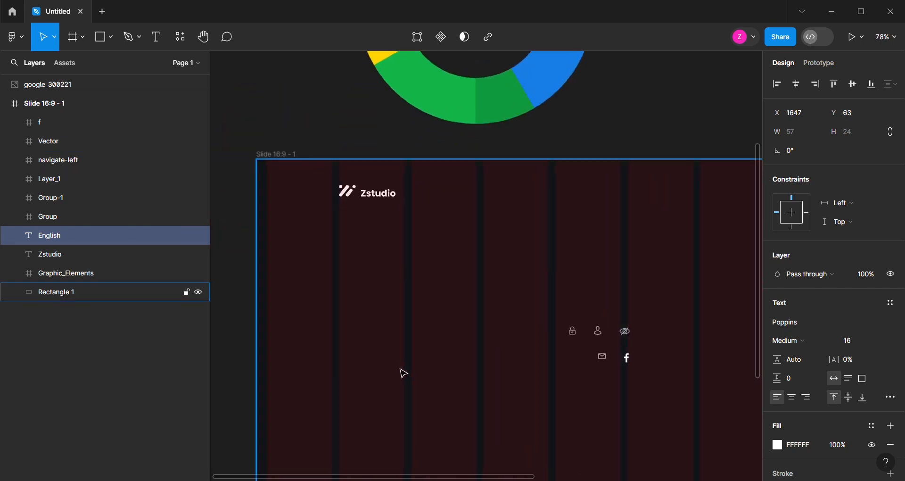
left_click(274, 147)
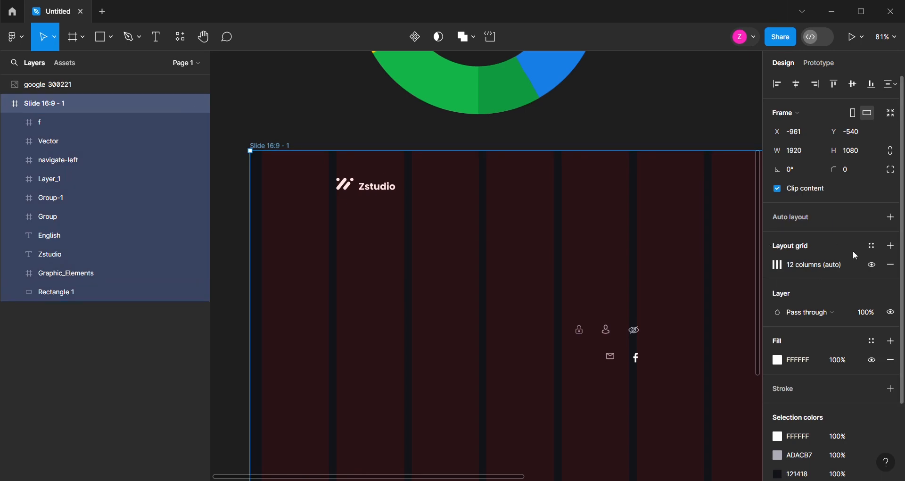
left_click(872, 265)
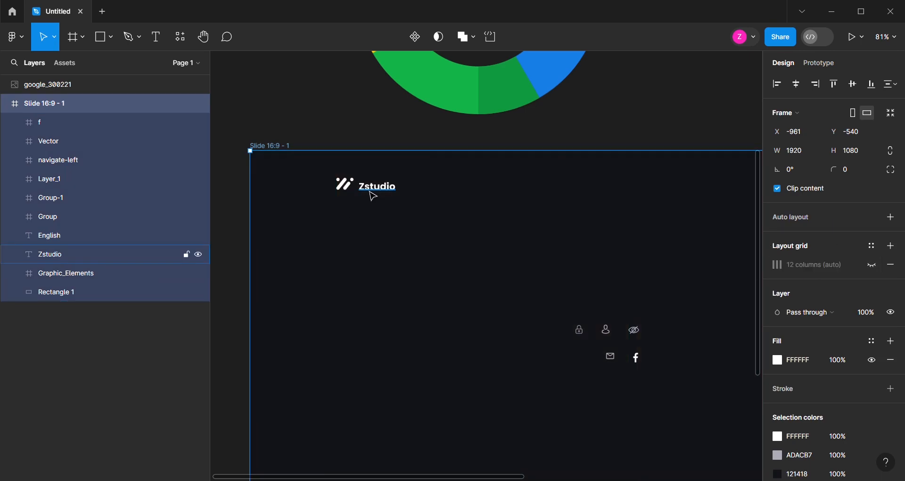
Duplicate the Zstudio text below the logo at X 181, Y 188 and change the copy to "Sign up"
left_click(377, 194)
left_click_drag(384, 193, 361, 246)
double_click(358, 255)
type("Sign up")
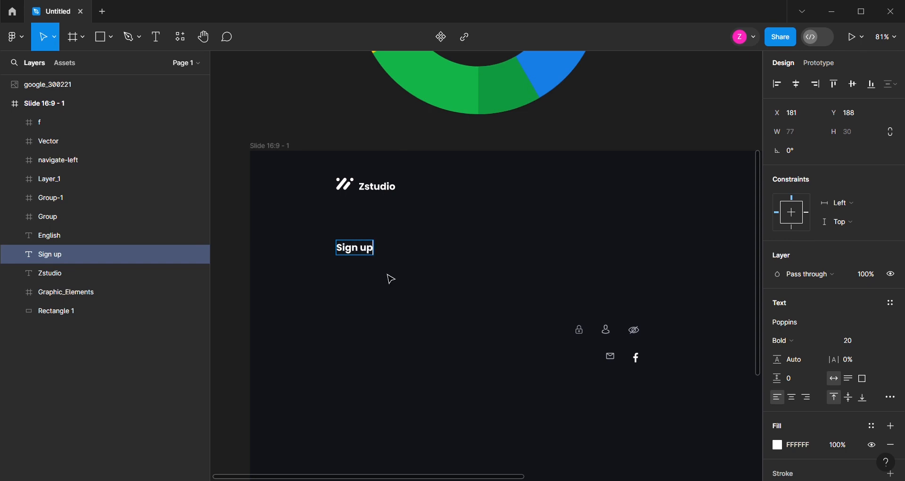
Enlarge the "Sign up" heading to font size 32
key("Escape")
left_click(882, 345)
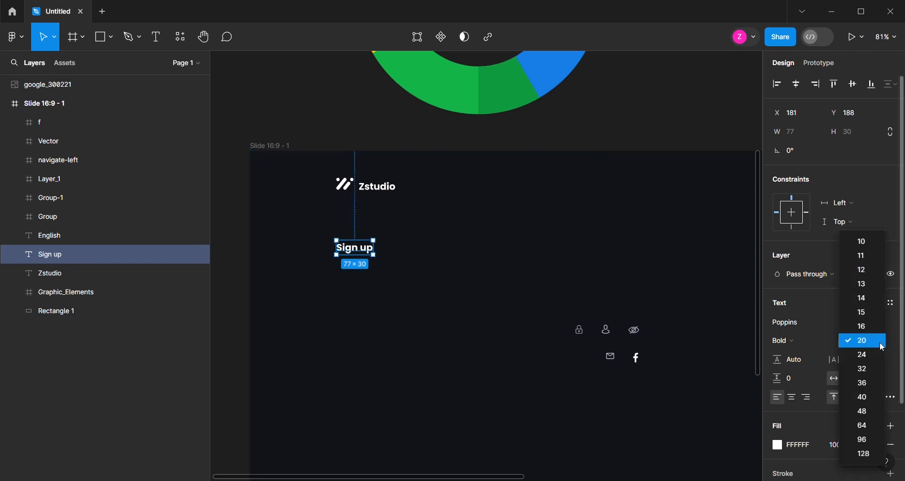
left_click(864, 369)
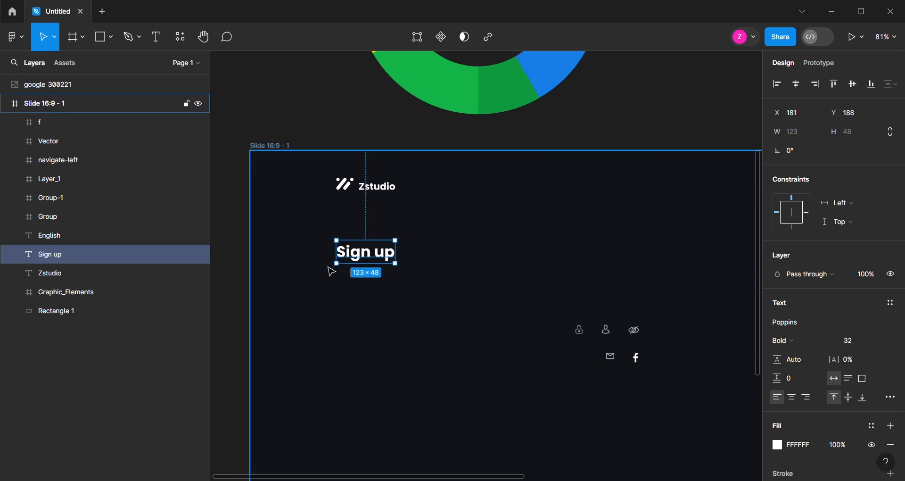
Draw a 436 × 56 rectangle with corner radius 10 below the Sign up heading, at X 181, Y 260
scroll(331, 270, "down", 2)
left_click(101, 37)
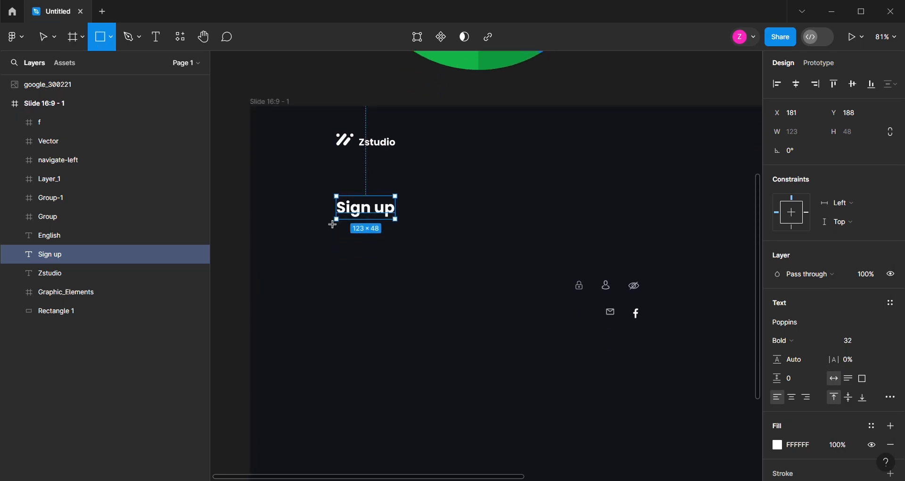
mouse_move(335, 239)
left_mouse_down()
mouse_move(345, 254)
mouse_move(493, 269)
left_mouse_up()
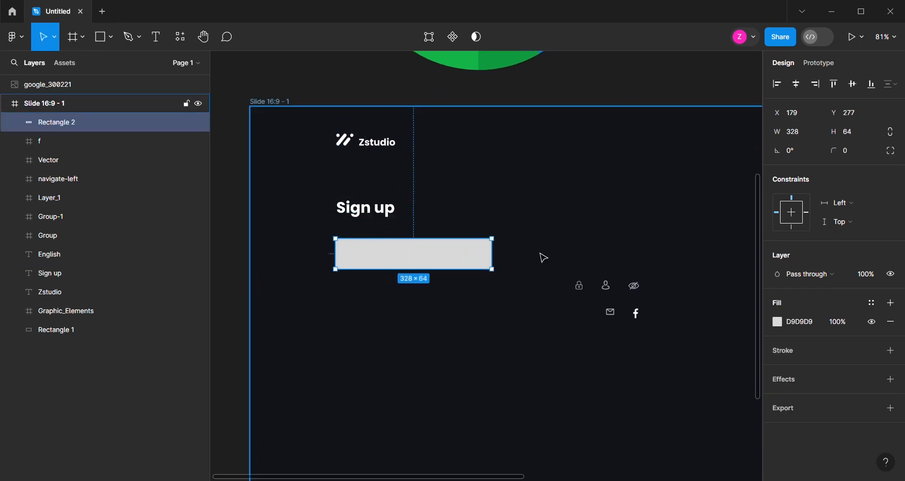
left_click(790, 137)
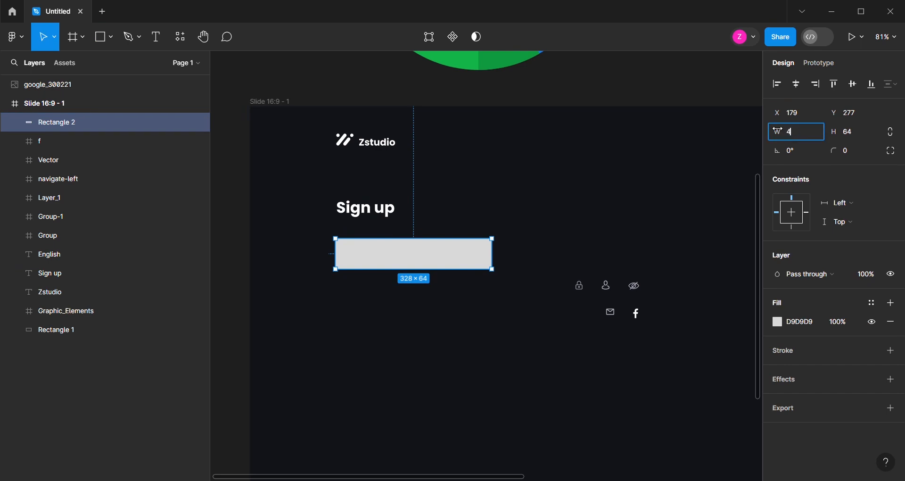
left_click(851, 136)
type("56")
key("Return")
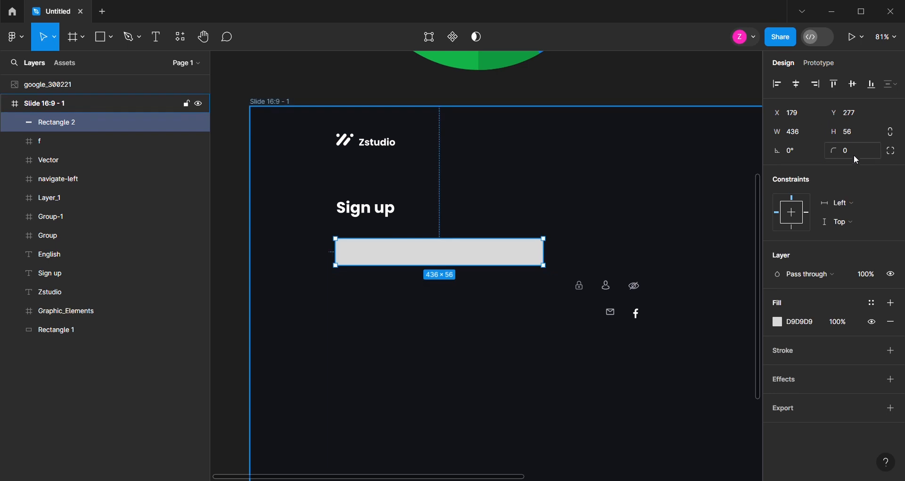
key("Return")
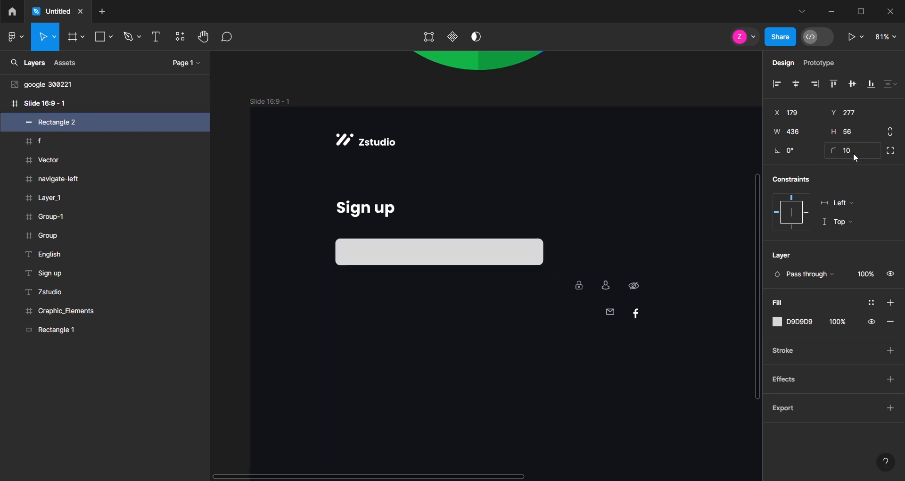
left_click_drag(411, 255, 406, 241)
Fill the input field rectangle with the dark color 1B1D21
left_click(799, 325)
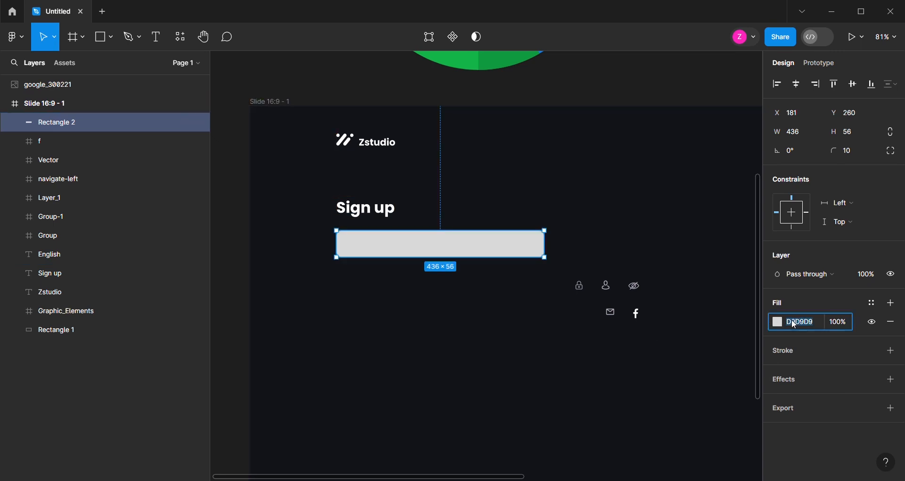
type("1b1d21")
key("Return")
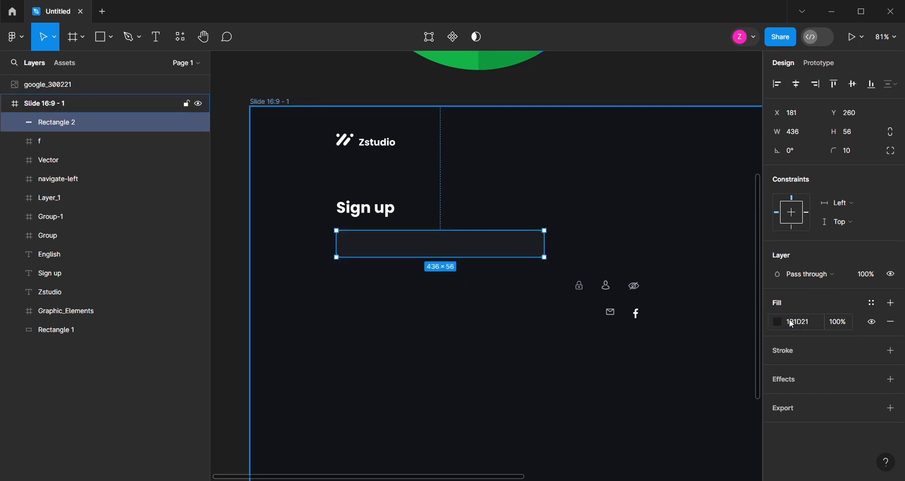
Add a 393838 stroke to the input field rectangle
left_click(891, 350)
left_click(804, 370)
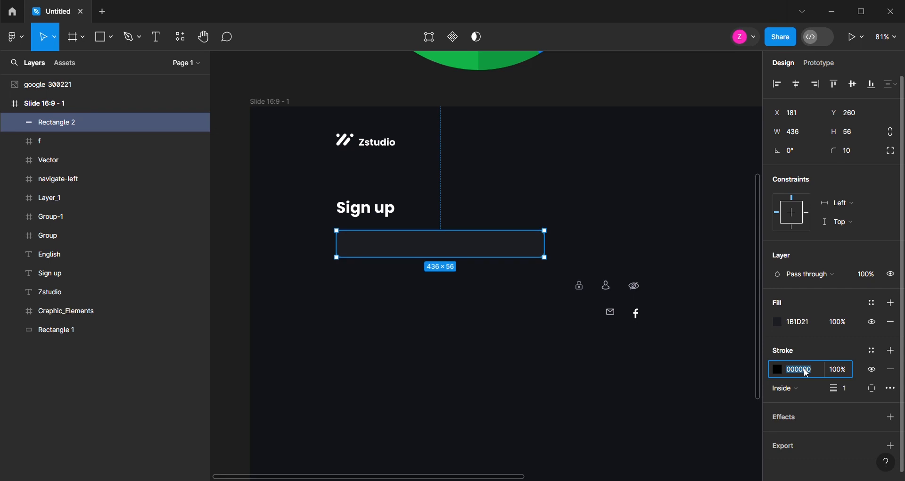
type("39")
key("Return")
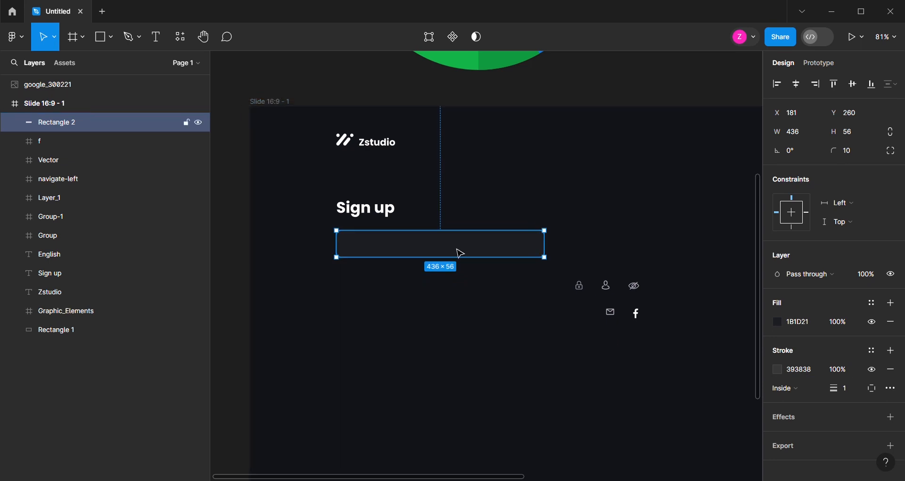
Move the person icon into the start of the input field and bring it to the front
scroll(447, 258, "up", 5)
left_click(697, 311)
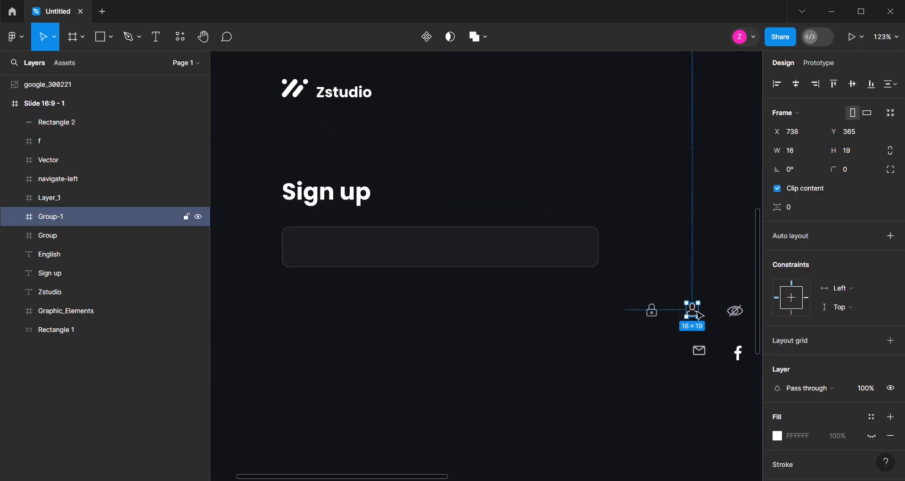
left_click_drag(696, 317, 314, 253)
right_click(315, 253)
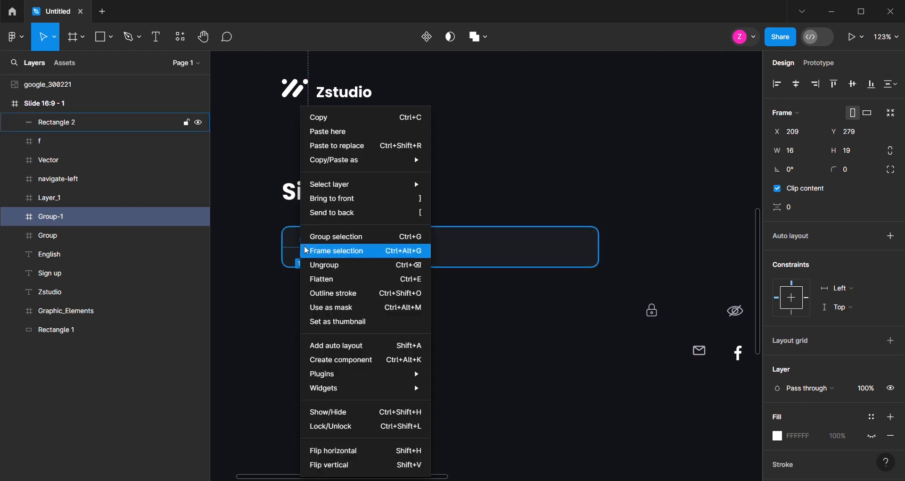
left_click(336, 200)
Align the person icon at X 197, Y 279, 16 px from the field's left edge
scroll(307, 258, "up", 5)
left_click_drag(322, 250, 309, 245)
key("alt")
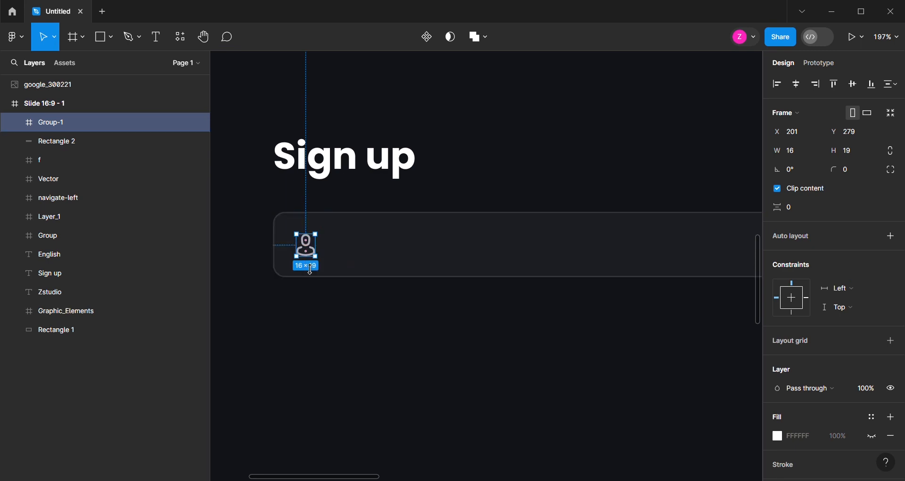
key("Left")
key("Left")
key("Left")
key("Left")
key("alt")
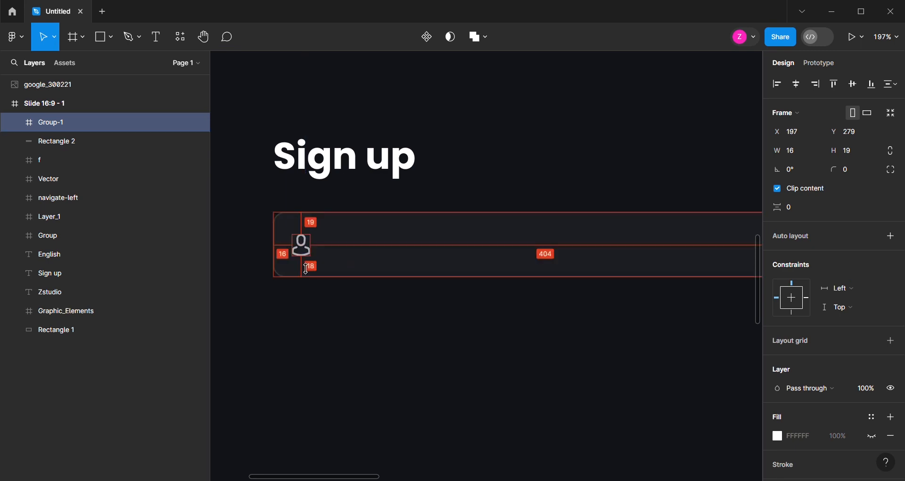
Duplicate the Sign up text into the input field, bring it to the front and change the copy to "Fullname"
left_click(336, 178)
left_click_drag(335, 178, 382, 262)
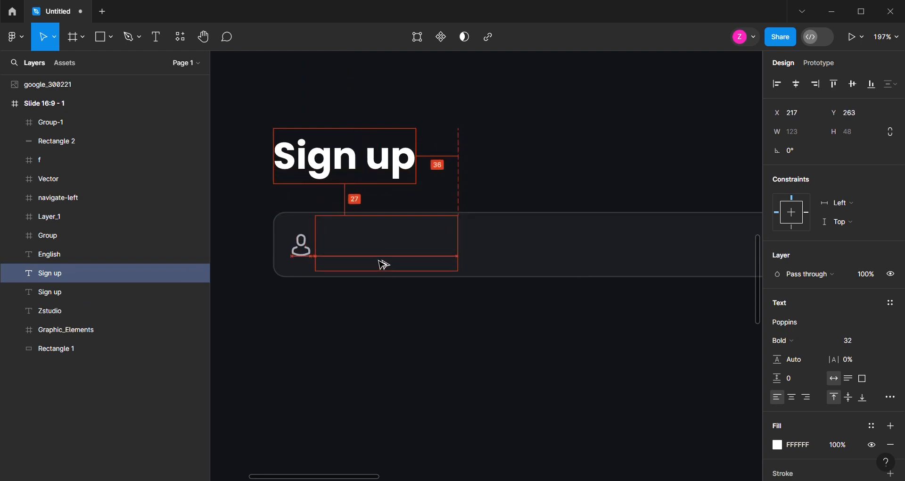
right_click(377, 261)
left_click(404, 227)
double_click(372, 254)
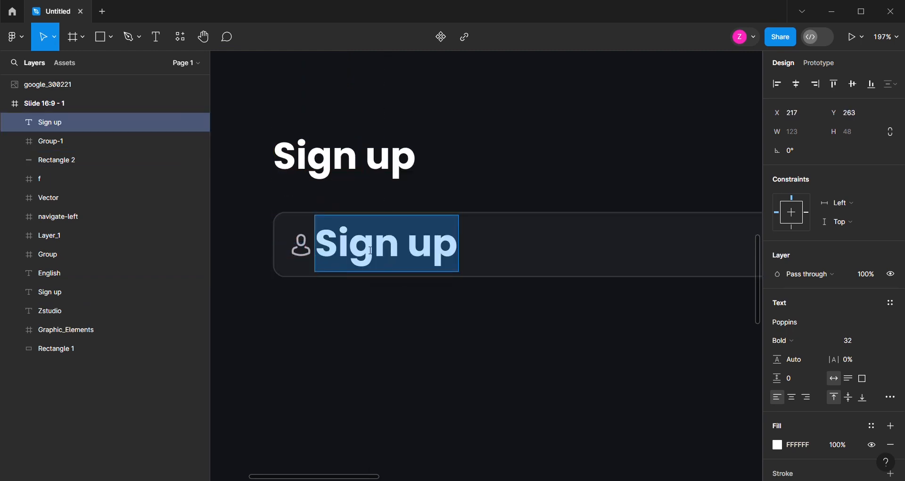
type("Fullname")
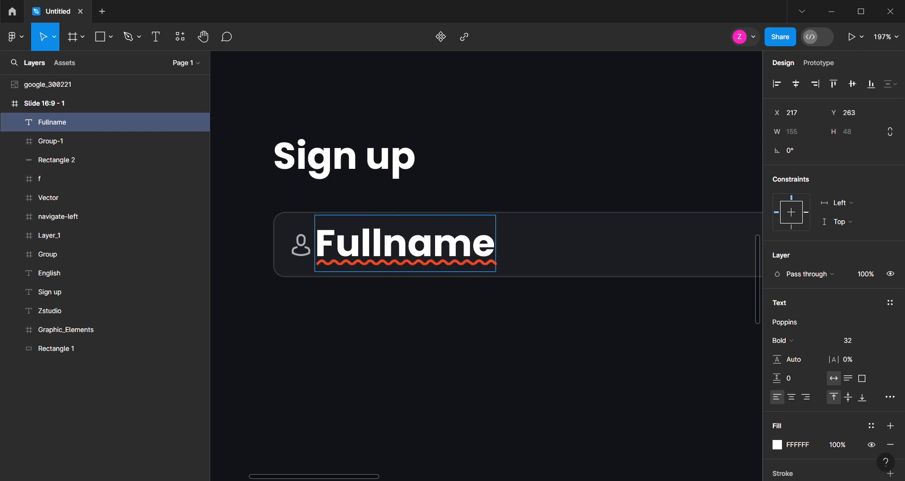
key("Escape")
Set the Fullname text to Regular weight at size 16
scroll(398, 303, "down", 3)
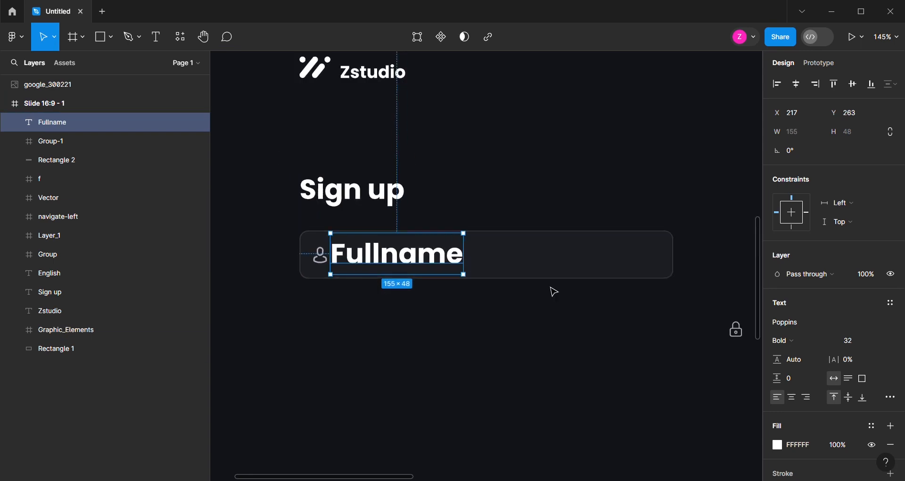
left_click(828, 338)
left_click(870, 296)
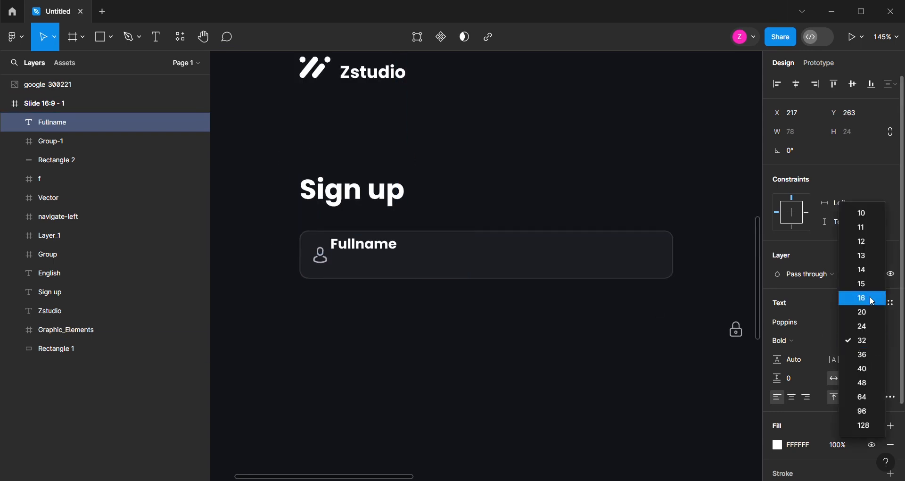
left_click(810, 337)
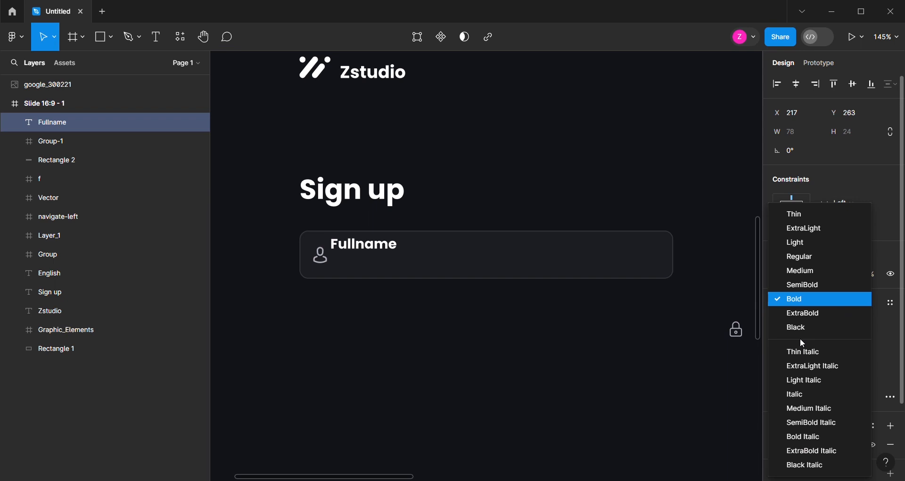
left_click(815, 262)
Position the Fullname text at X 229, Y 276 beside the person icon and color it ADACB7
left_click_drag(360, 255, 362, 261)
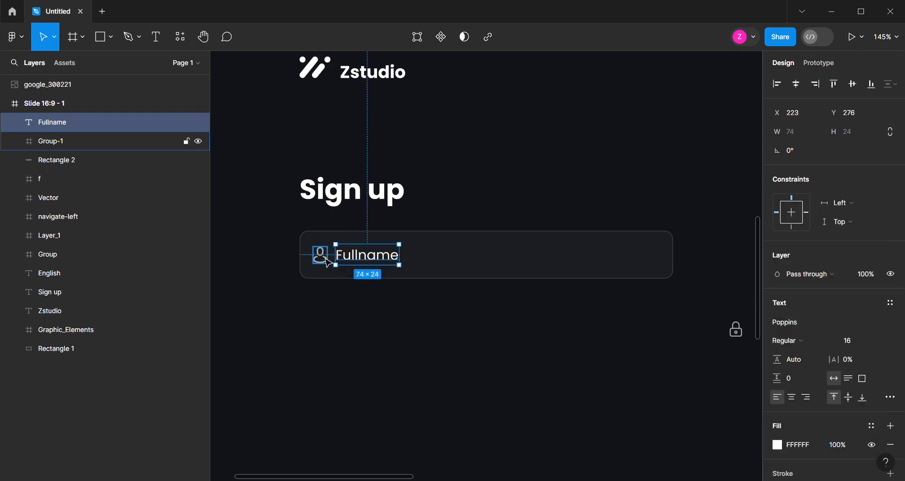
scroll(332, 268, "up", 3)
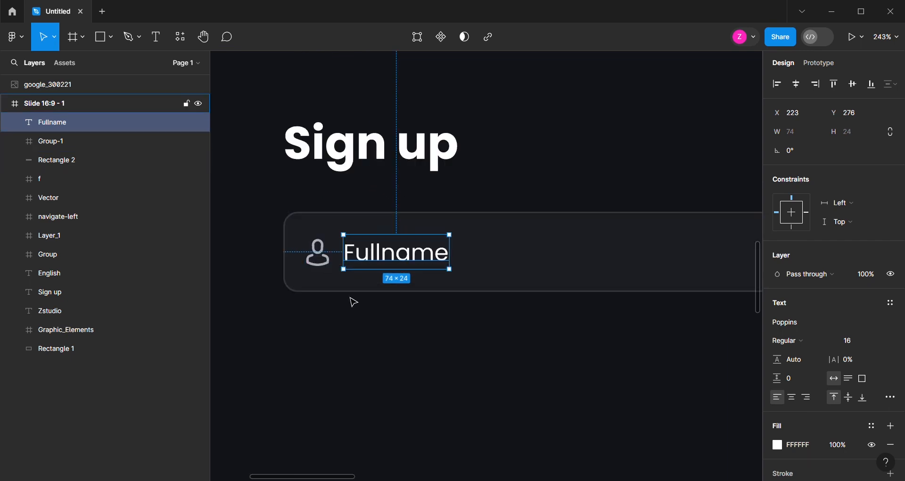
key("Right")
key("Right")
key("Right")
key("Right")
key("Right")
key("Right")
key("Right")
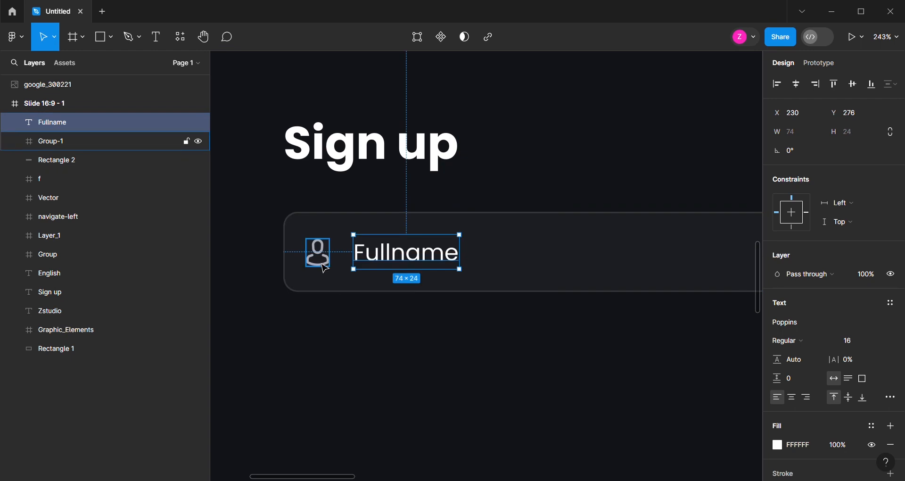
key("Left")
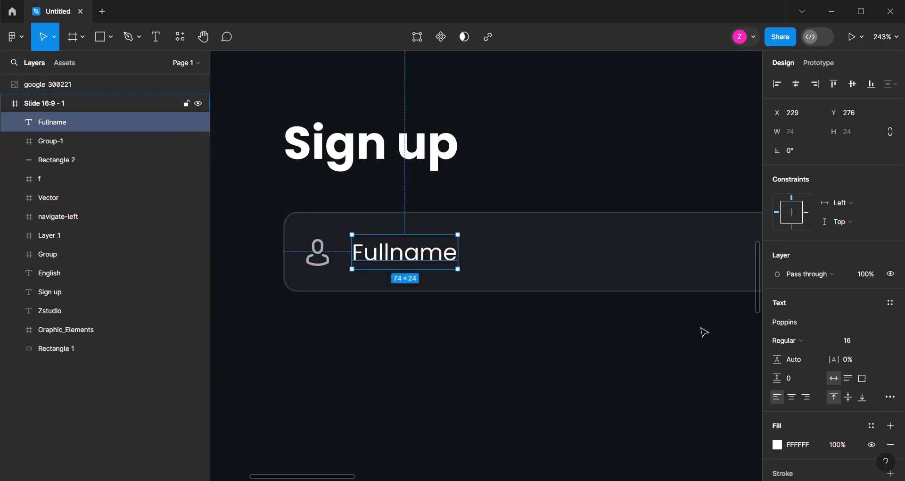
scroll(816, 411, "down", 2)
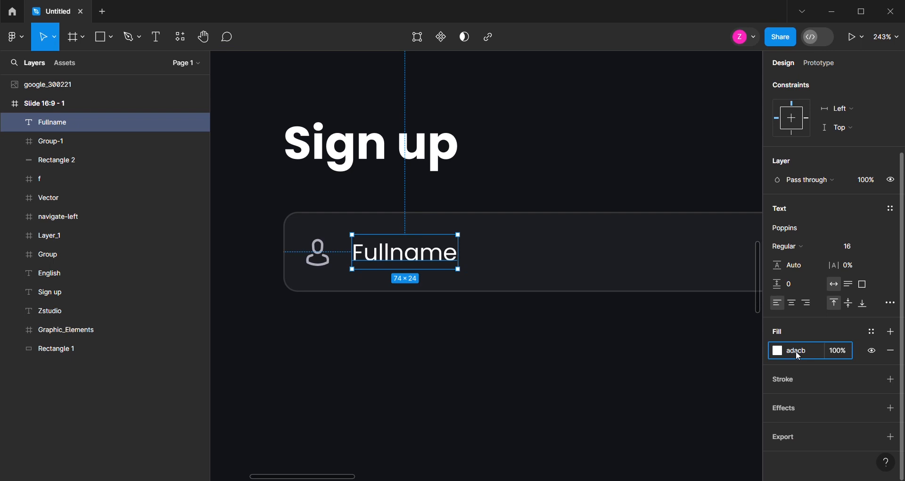
key("Return")
Duplicate the Fullname field with its box, icon and label directly below the original
scroll(392, 311, "down", 3, "ctrl")
scroll(476, 327, "up", 1, "ctrl")
left_click(319, 262, "shift")
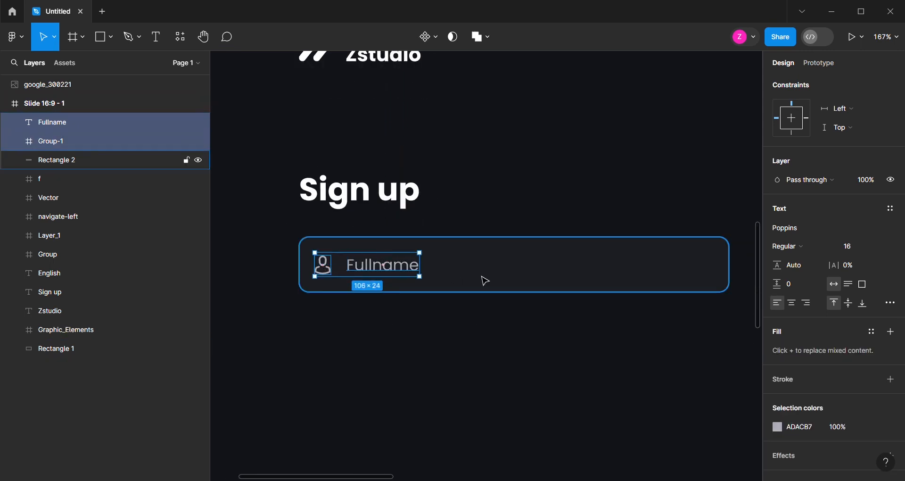
left_click(490, 276, "shift")
left_click_drag(496, 272, 491, 341, "alt")
scroll(469, 330, "down", 1)
scroll(431, 326, "down", 1, "ctrl")
left_click(388, 333)
left_click(389, 327)
scroll(334, 315, "down", 5, "ctrl")
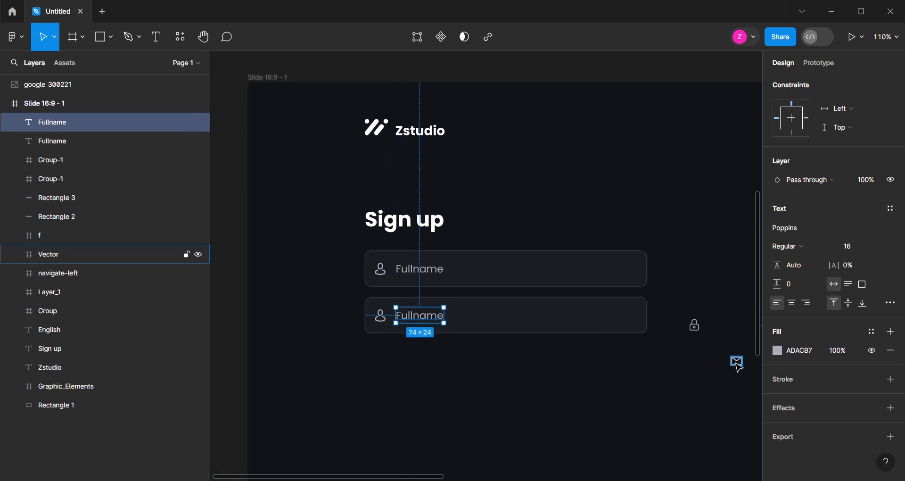
Replace the person icon in the second field with the envelope icon, brought to the front
left_click(737, 367)
left_click_drag(738, 367, 386, 322)
scroll(386, 316, "up", 10)
right_click(386, 312)
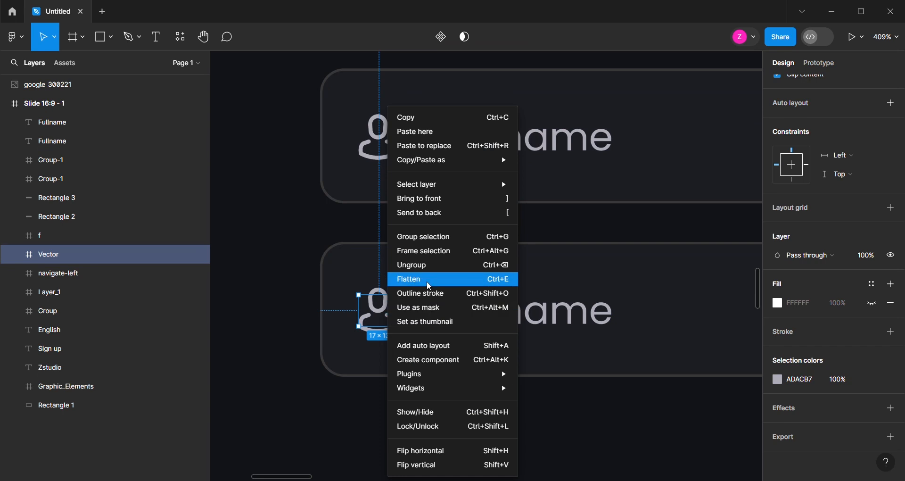
left_click(427, 199)
mouse_move(391, 316)
left_mouse_down()
mouse_move(408, 316)
mouse_move(385, 311)
mouse_move(391, 316)
left_mouse_up()
left_click(367, 332)
key("Delete")
Change the second field's label to "Email"
double_click(503, 327)
type("Email")
key("Escape")
Duplicate the Email field with its box, icon and label below as a third field
scroll(297, 255, "down", 3)
left_click(335, 285, "shift")
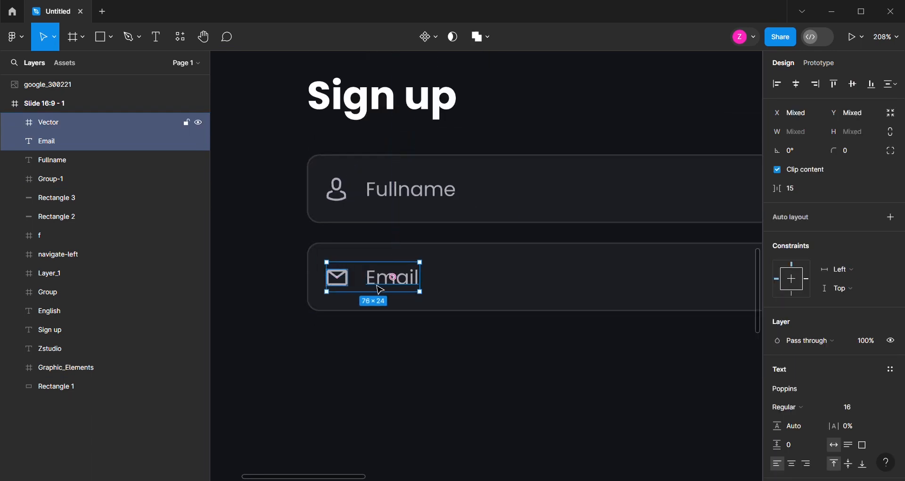
left_click(482, 285, "shift")
left_click_drag(483, 285, 486, 372)
scroll(474, 376, "down", 1)
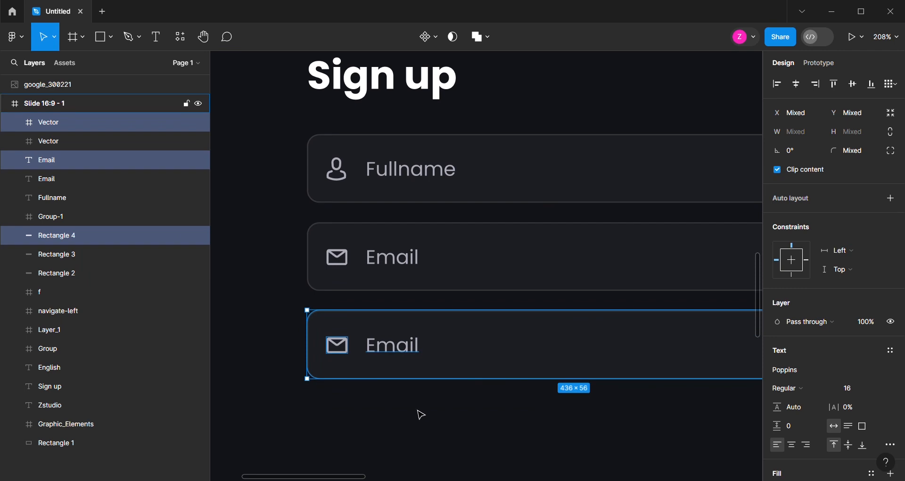
left_click(418, 409)
Move the lock icon into the third field beside the envelope icon and bring it to the front
scroll(362, 328, "down", 3)
left_click(662, 299)
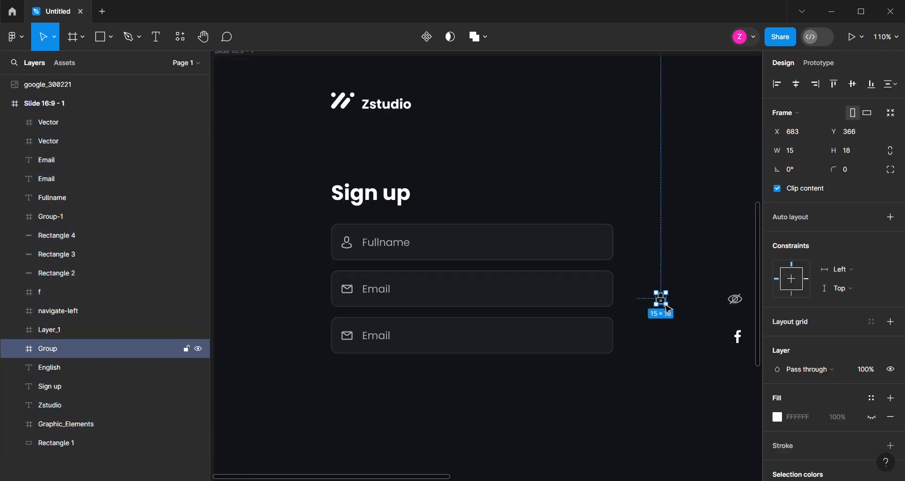
left_click_drag(661, 302, 366, 343)
right_click(366, 343)
left_click(419, 202)
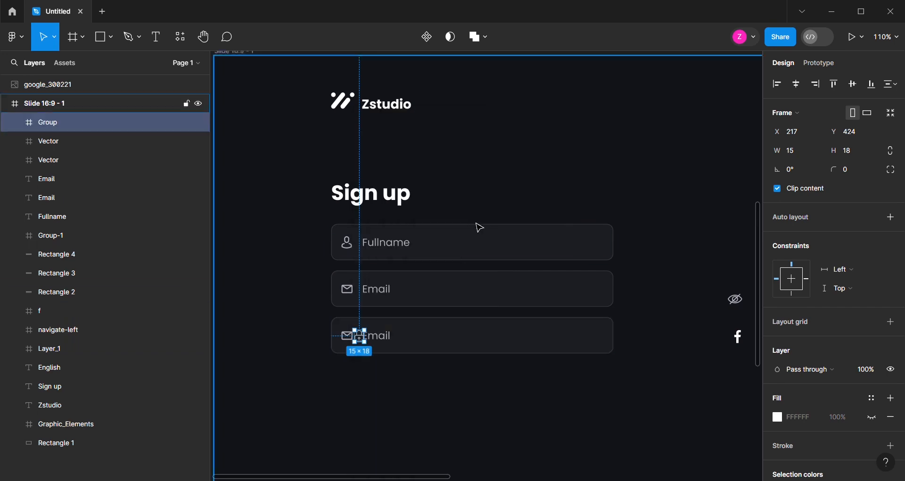
Move the crossed-out eye icon to the right end of the third field and bring it to the front
left_click(736, 300)
left_click_drag(737, 303, 595, 344)
right_click(595, 343)
left_click(634, 208)
Delete the envelope icon from the third field and put the lock icon in its place
scroll(398, 356, "up", 7)
left_click(358, 332)
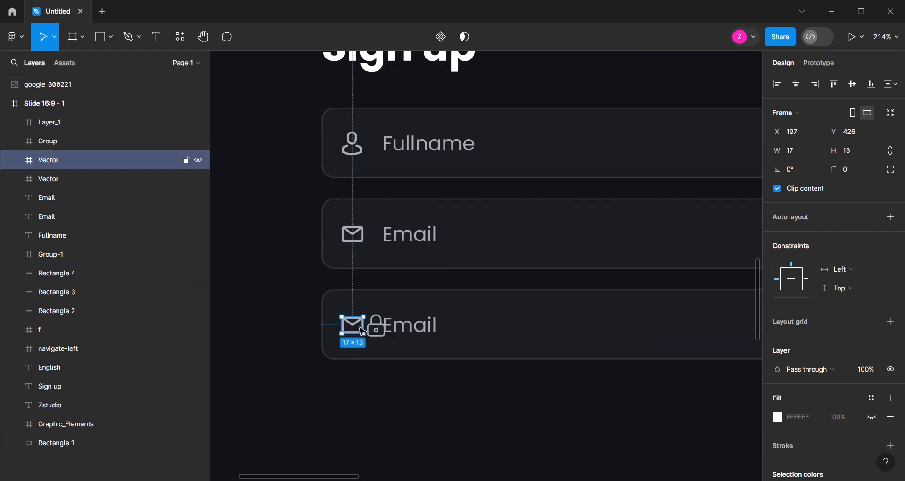
key("Delete")
scroll(397, 333, "up", 4)
left_click_drag(397, 334, 364, 336)
Change the third field's label to "Password"
left_click(439, 335)
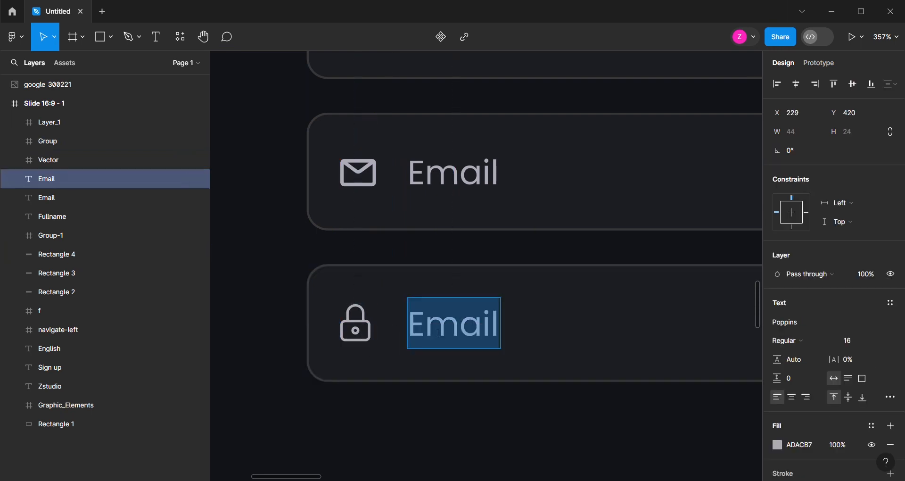
type("Passw")
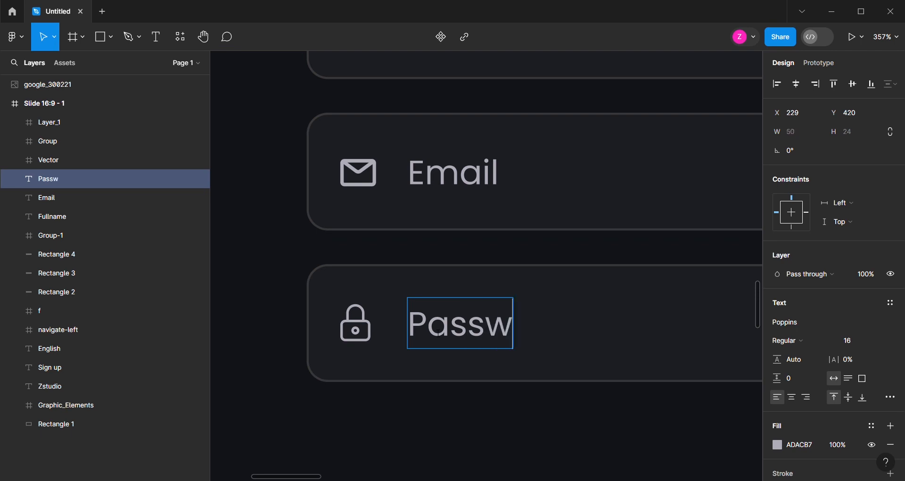
type("ord")
key("Escape")
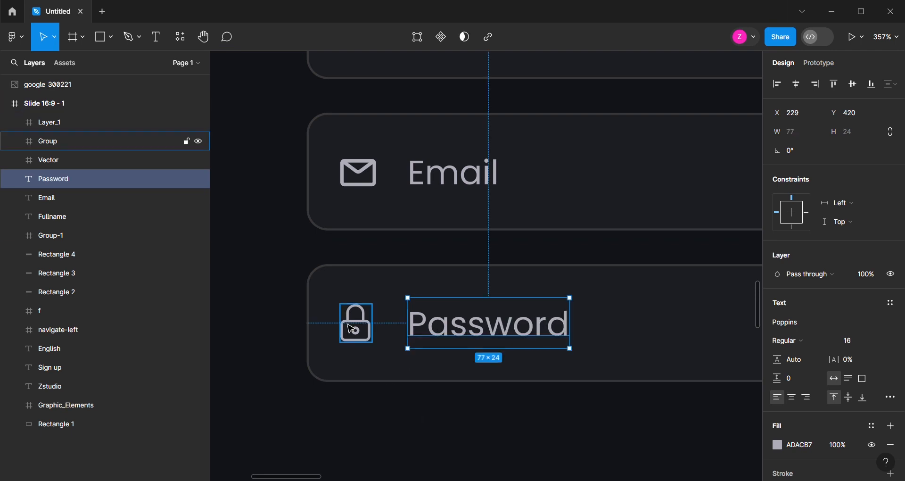
Nudge the crossed-out eye icon slightly right within the Password field, keeping it vertically centred in the box
scroll(293, 269, "down", 5)
scroll(722, 297, "up", 3)
left_click_drag(643, 295, 629, 290)
key("alt")
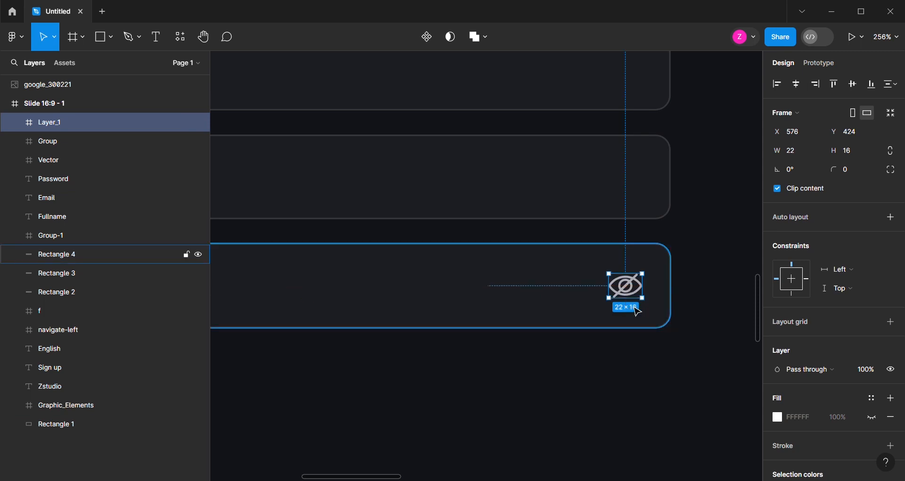
key("Right")
key("Right")
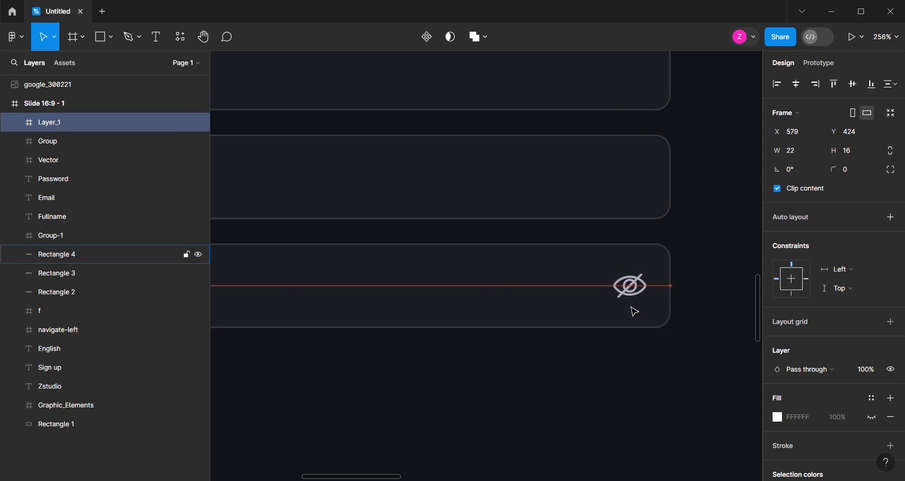
scroll(655, 313, "down", 4)
key("Right")
scroll(538, 316, "up", 1)
Duplicate the Password field's box directly below, keeping the same spacing as between the other fields
left_click(525, 283)
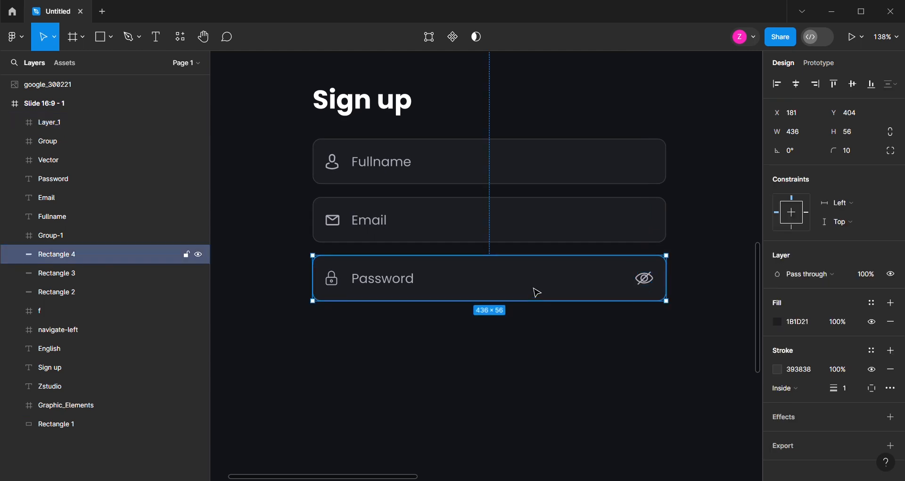
left_click_drag(526, 283, 515, 338)
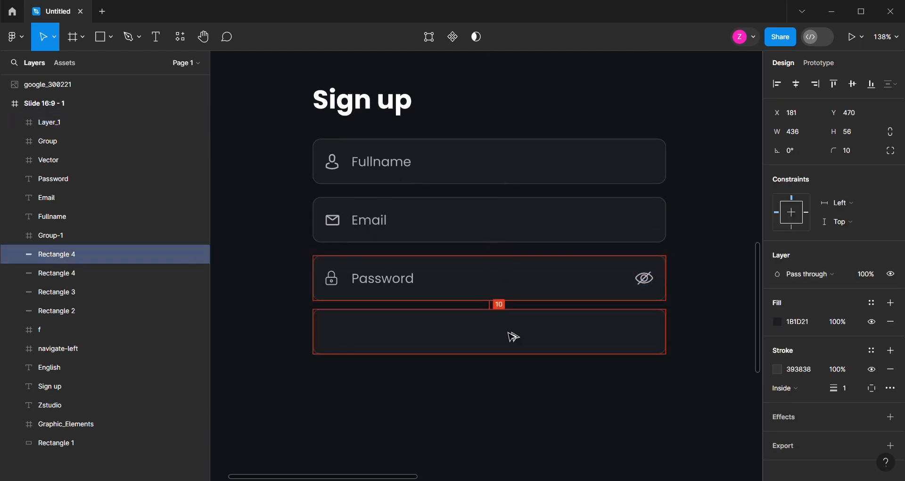
scroll(504, 334, "down", 2)
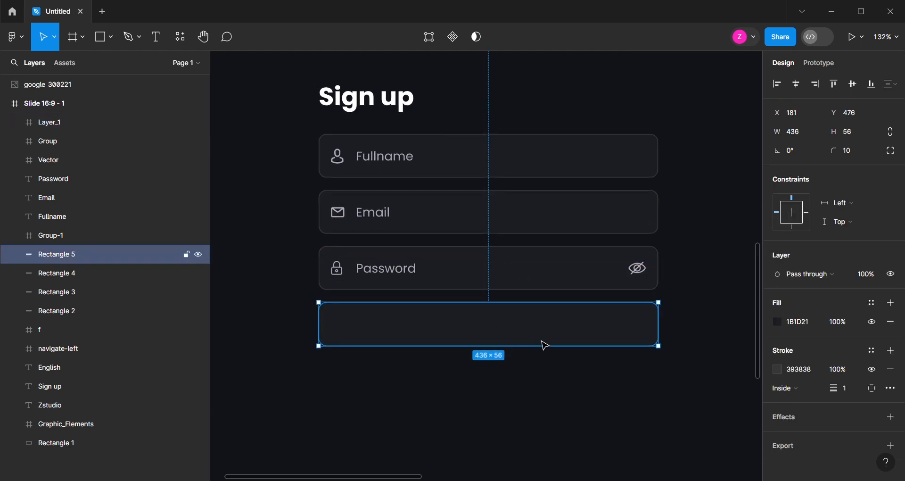
Remove the new bottom box's stroke and set its fill to 0E58ED to make it a blue button
left_click(891, 369)
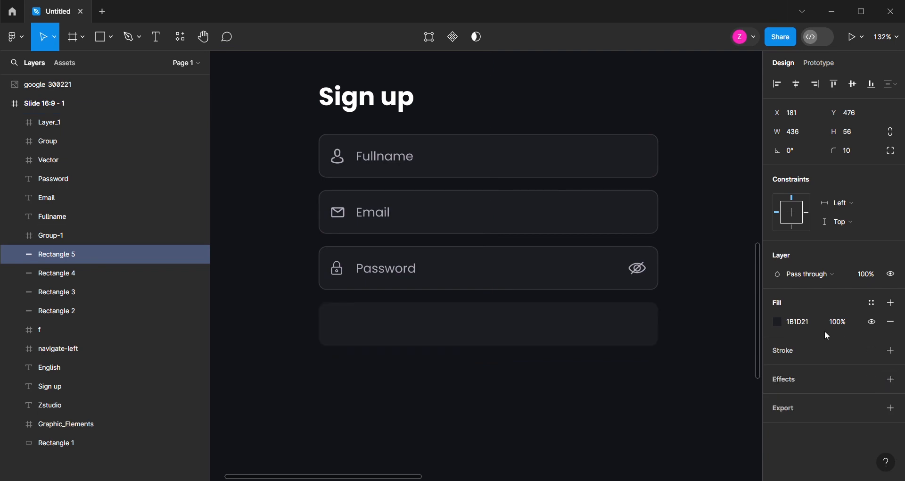
left_click(795, 322)
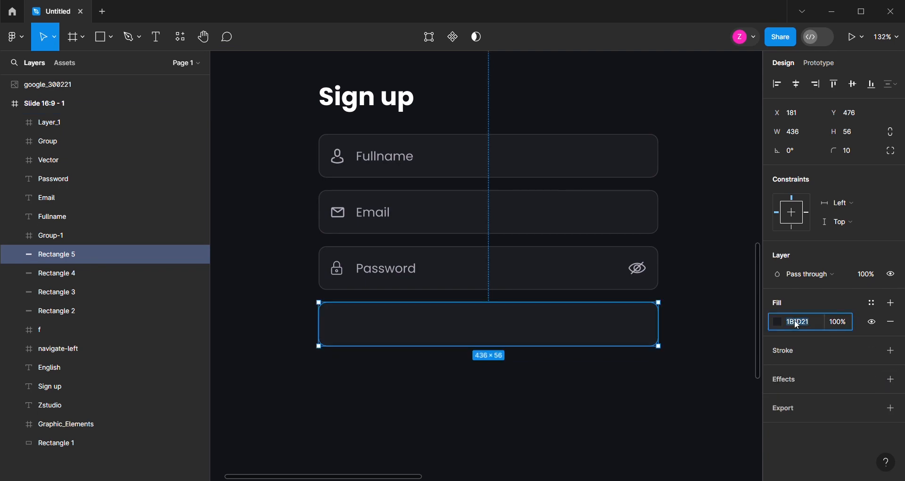
type("0")
type("e58ed")
key("Return")
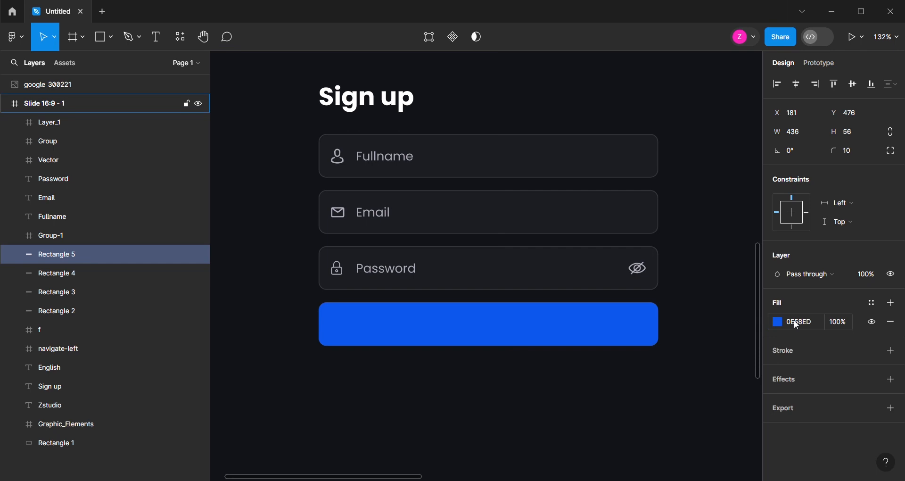
Copy the Password label onto the blue button and change the copy's text to "sign up"
left_click(410, 277)
left_click_drag(410, 276, 499, 333)
double_click(498, 331)
type("sign")
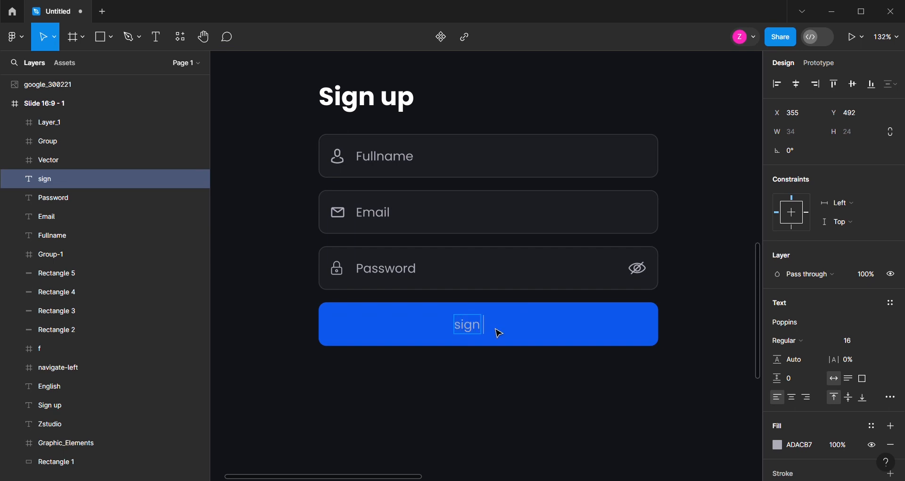
key("Escape")
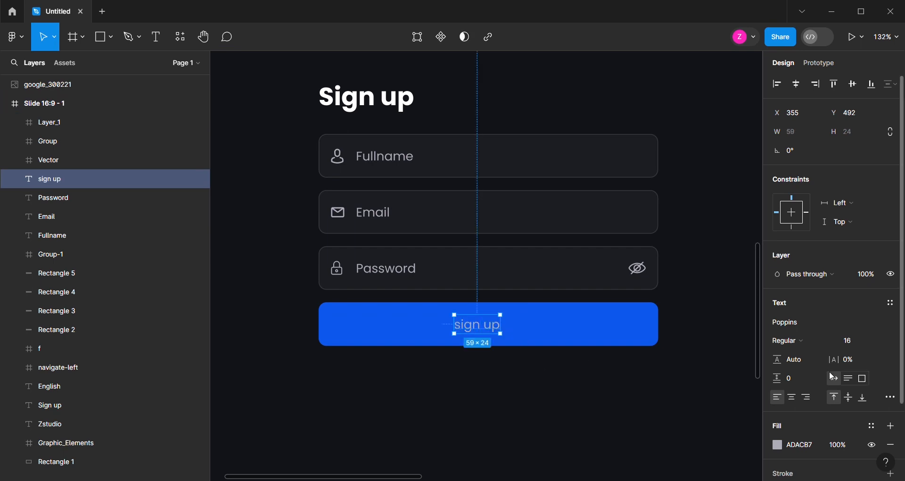
Set the button label's fill to white, FFFFFF
scroll(826, 367, "down", 3)
left_click(778, 351)
left_click_drag(632, 218, 597, 141)
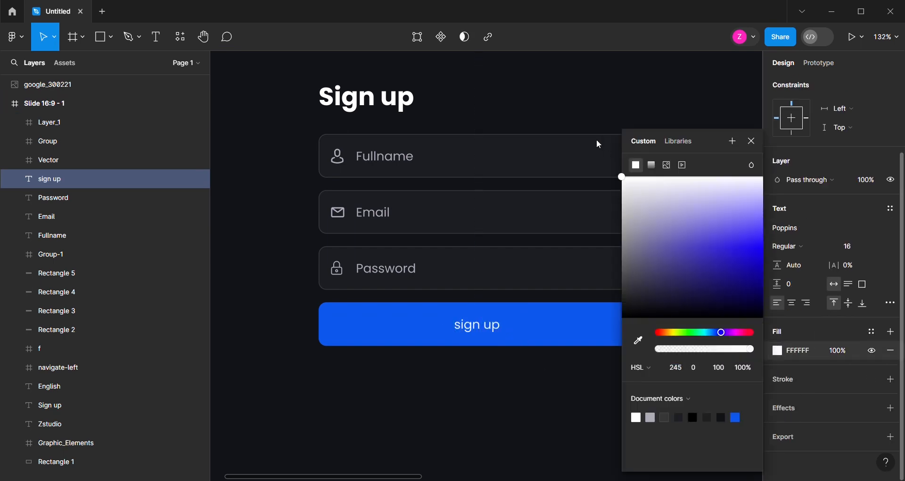
left_click(483, 367)
Centre the "sign up" label horizontally on the blue button
left_click(492, 325)
left_click(521, 327, "shift")
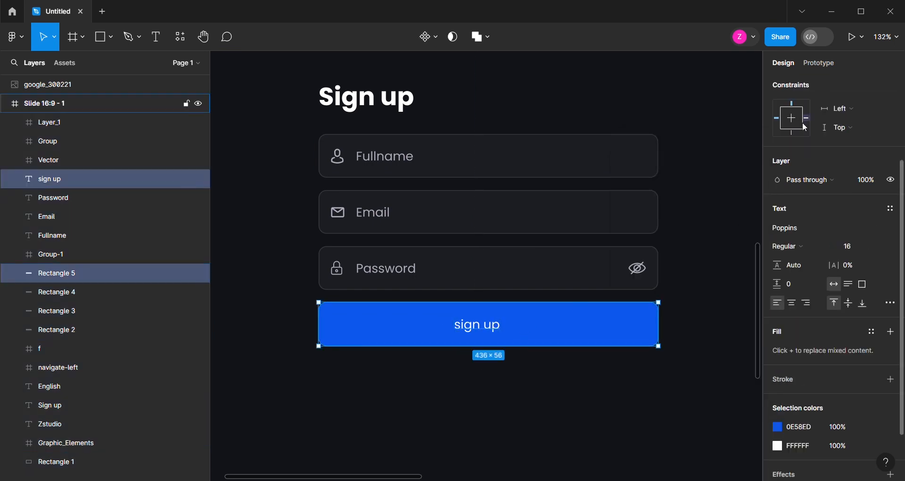
scroll(811, 97, "up", 3)
left_click(796, 85)
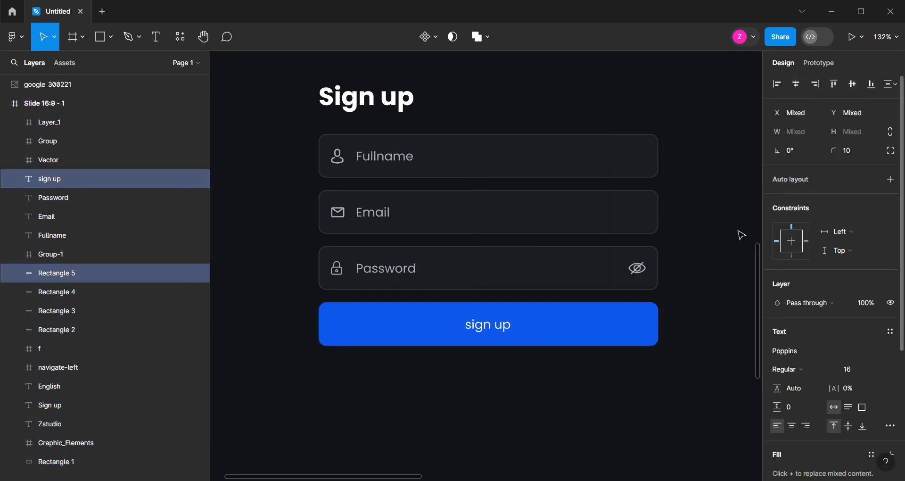
left_click(511, 378)
Duplicate the button label below the blue button and change the copy's text to "or sign up with"
scroll(506, 374, "down", 1)
scroll(506, 374, "up", 1)
left_click(508, 290)
left_click_drag(508, 290, 508, 350)
double_click(505, 349)
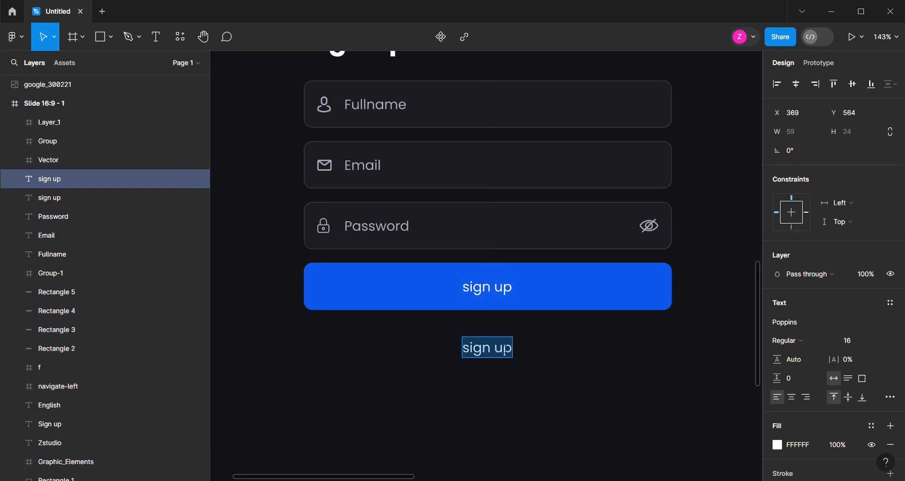
type("or sign up wi")
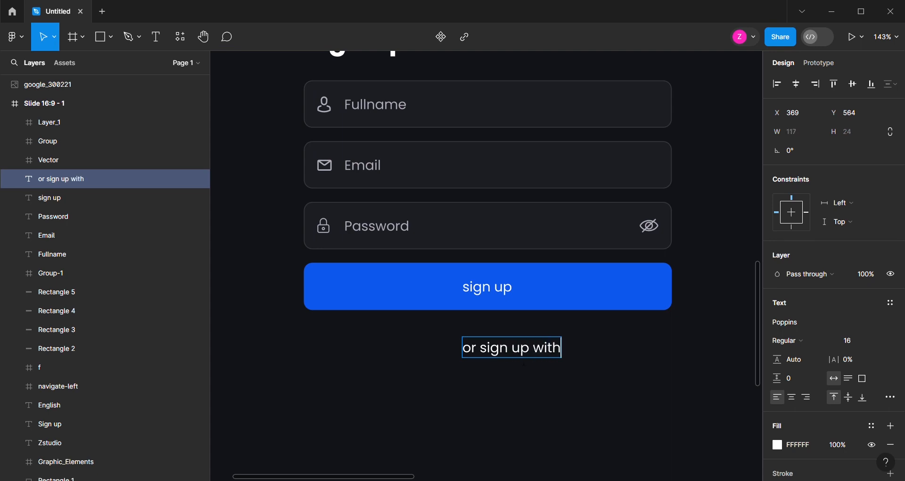
type("th")
key("Escape")
Give the "or sign up with" text the Password label's ADACB7 fill and centre it beneath the button
left_click(377, 227)
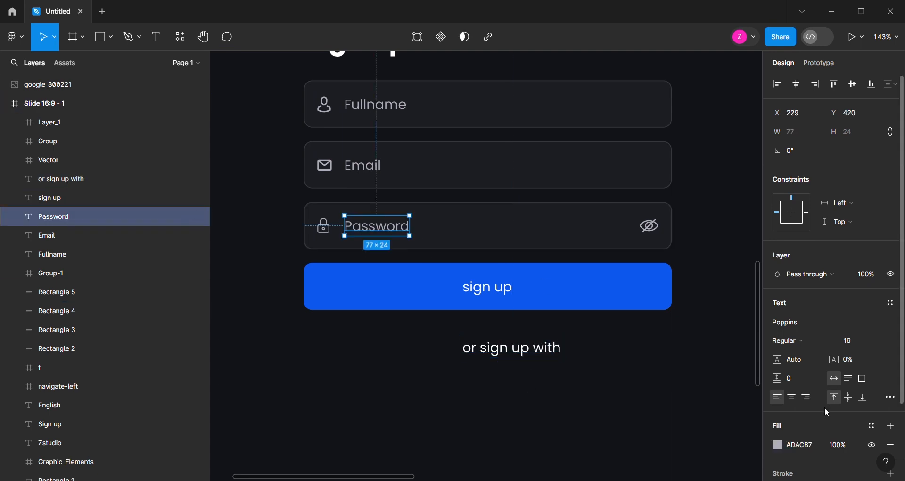
left_click(519, 349)
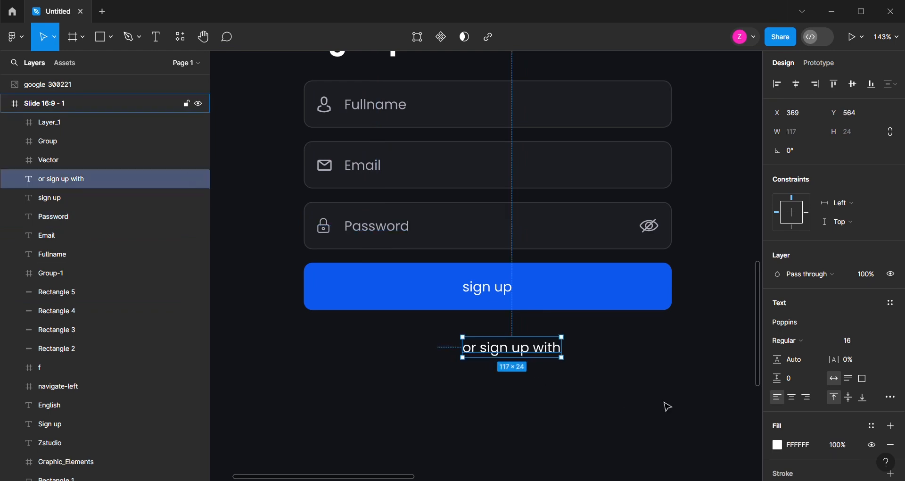
left_click(798, 446)
type("ADACB7")
left_click(656, 406)
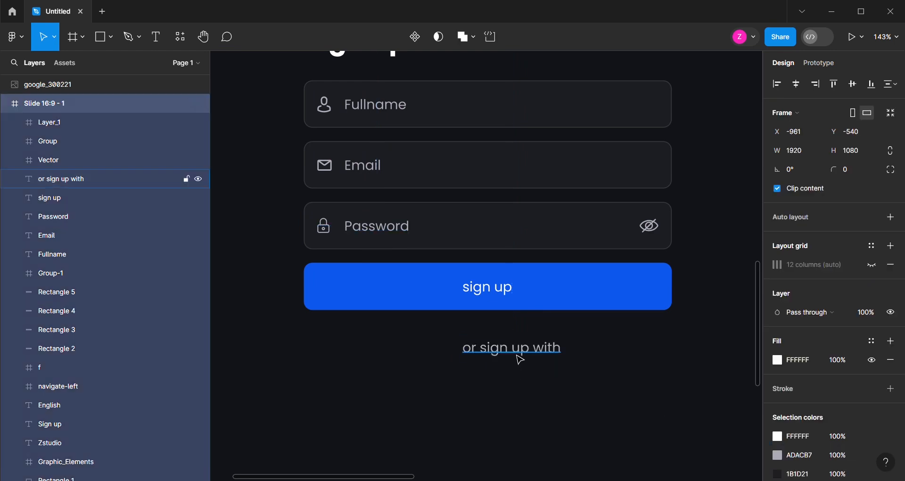
left_click(513, 354)
left_click_drag(501, 352, 481, 356)
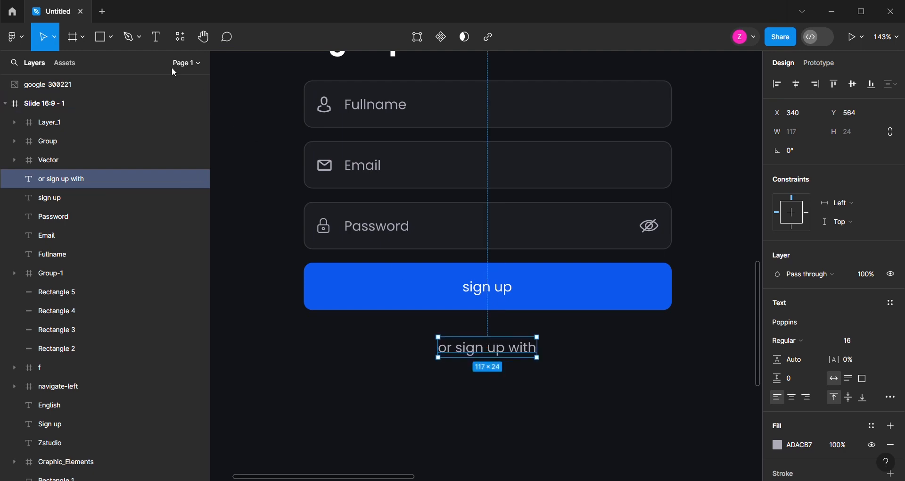
Draw a horizontal line about 112 px long to the right of "or sign up with" using the Pen tool
left_click(128, 37)
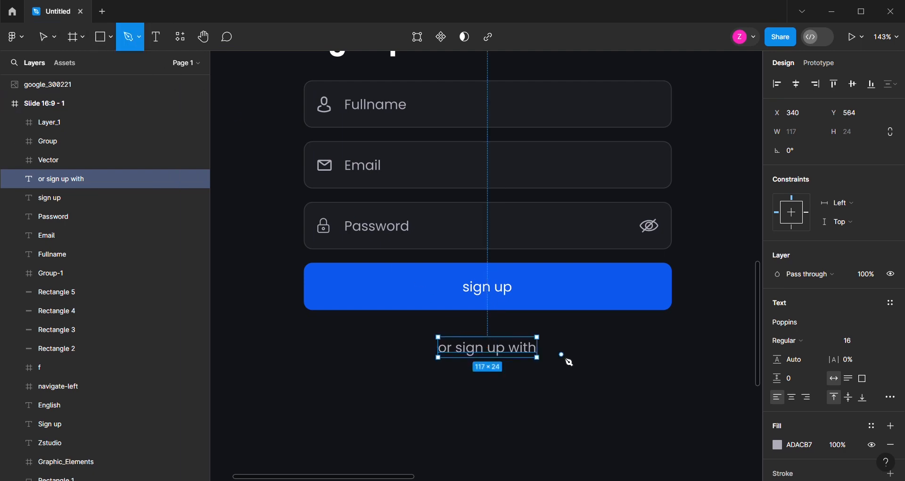
left_click(563, 351)
left_click(658, 351)
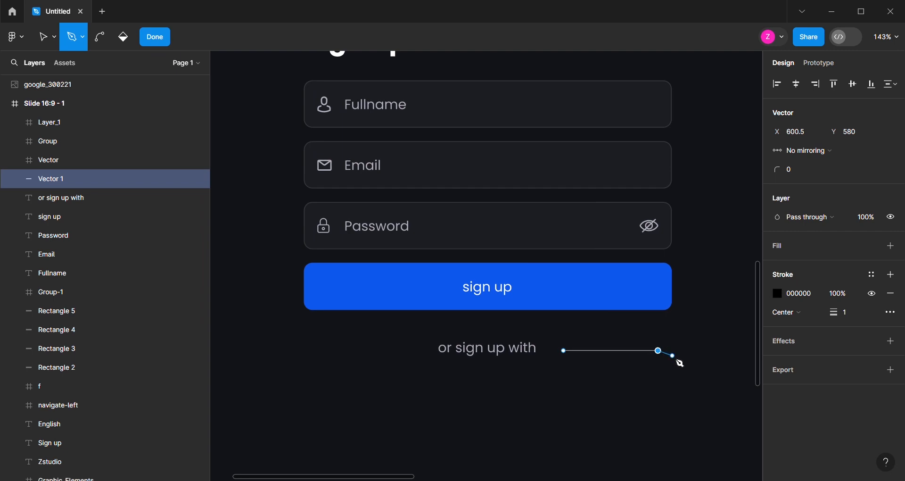
left_click(152, 37)
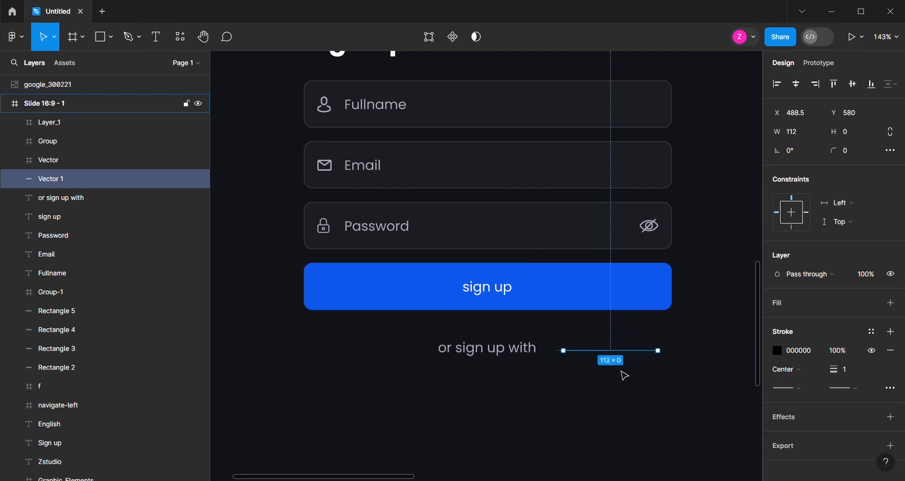
Set the line's width to 144 and align its right end with the blue button's right edge
scroll(625, 375, "down", 1)
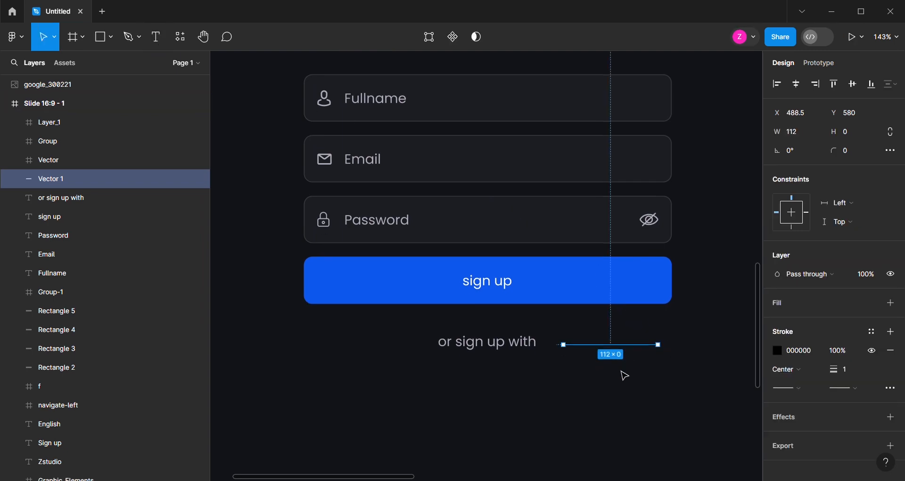
left_click(800, 133)
key("Return")
left_click_drag(666, 347, 657, 349)
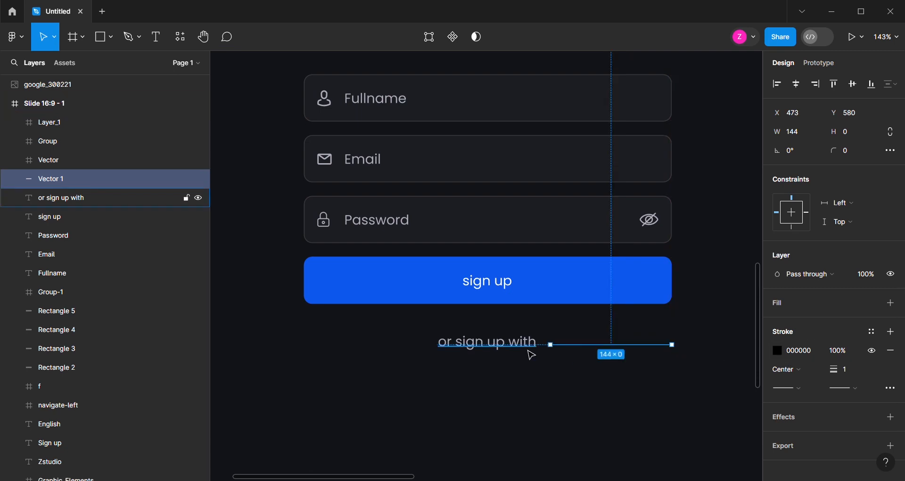
Apply the text's ADACB7 colour to the line's stroke and set both end caps to Round
left_click(528, 351)
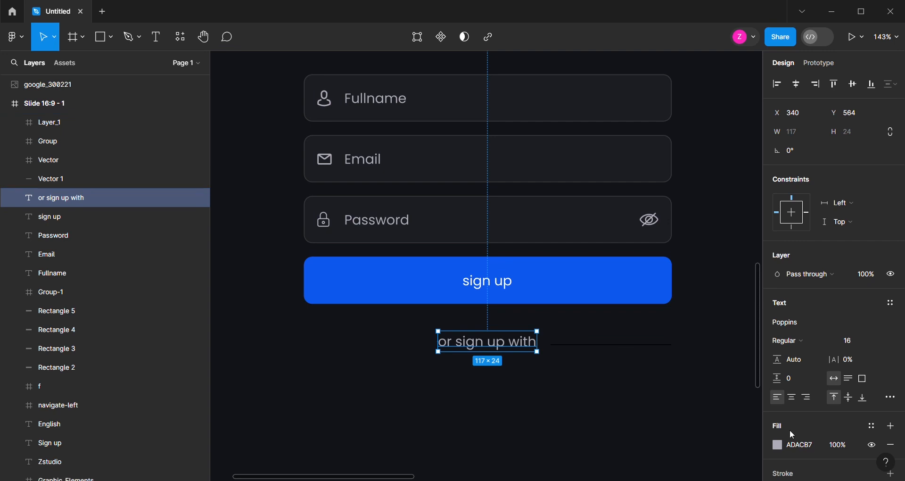
left_click(623, 347)
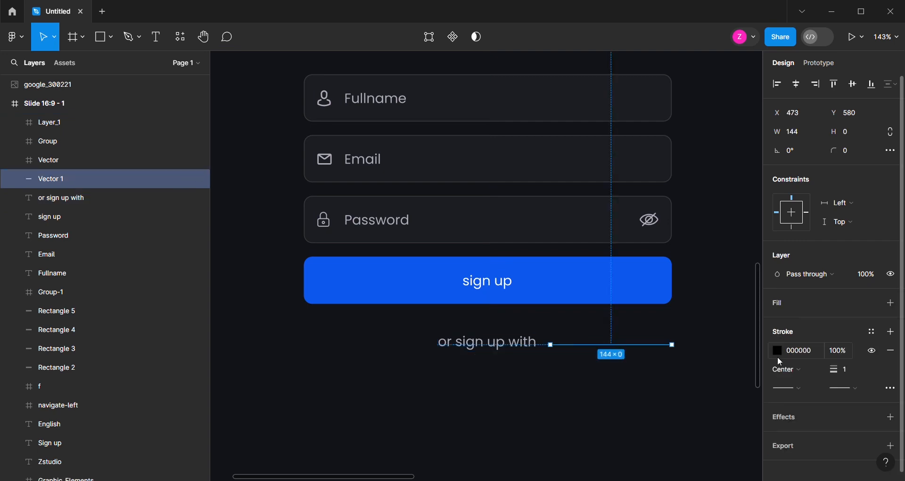
left_click(792, 389)
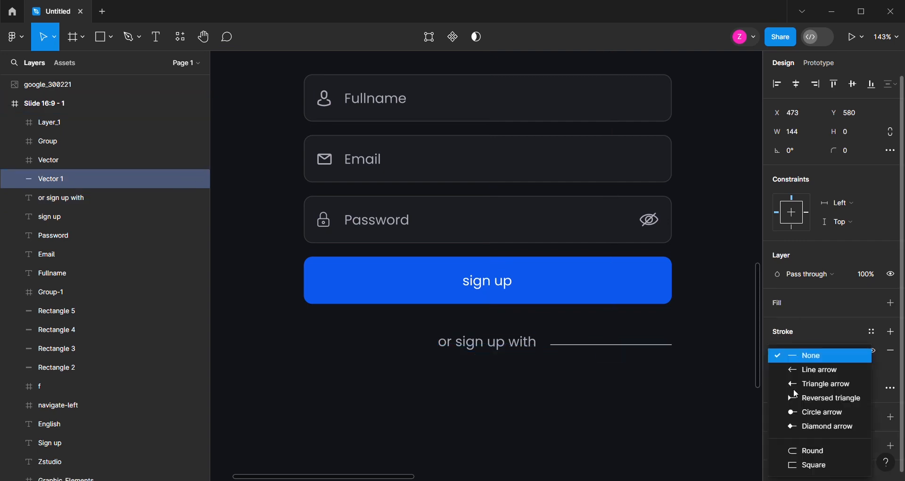
left_click(810, 452)
left_click(861, 394)
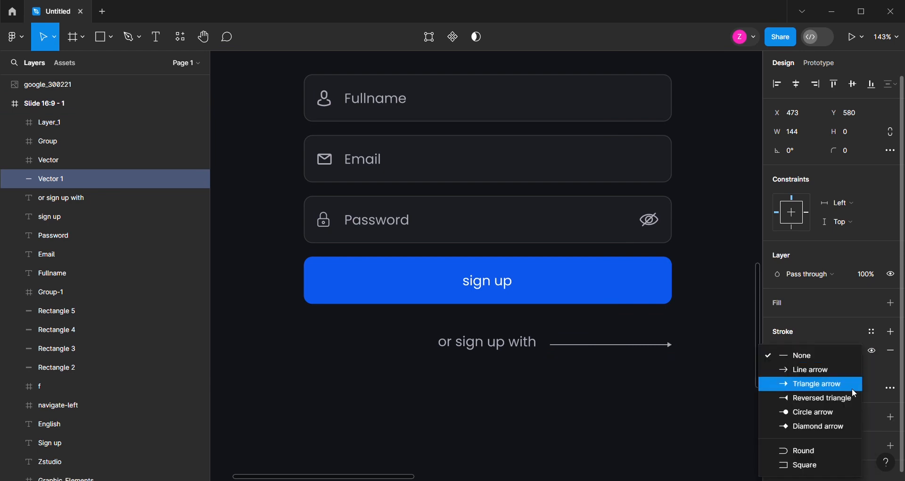
left_click(837, 450)
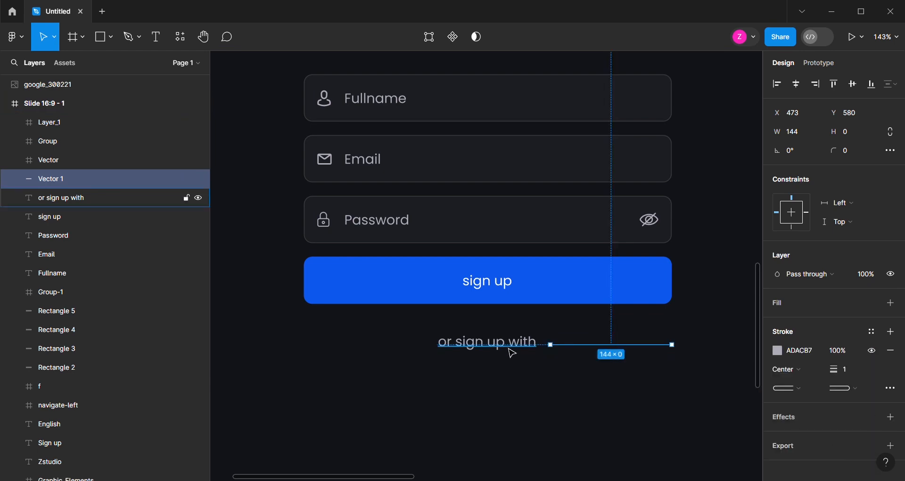
Duplicate the line to the left of the text, flush with the button's left edge, and centre the text between both lines
left_click_drag(581, 345, 344, 354)
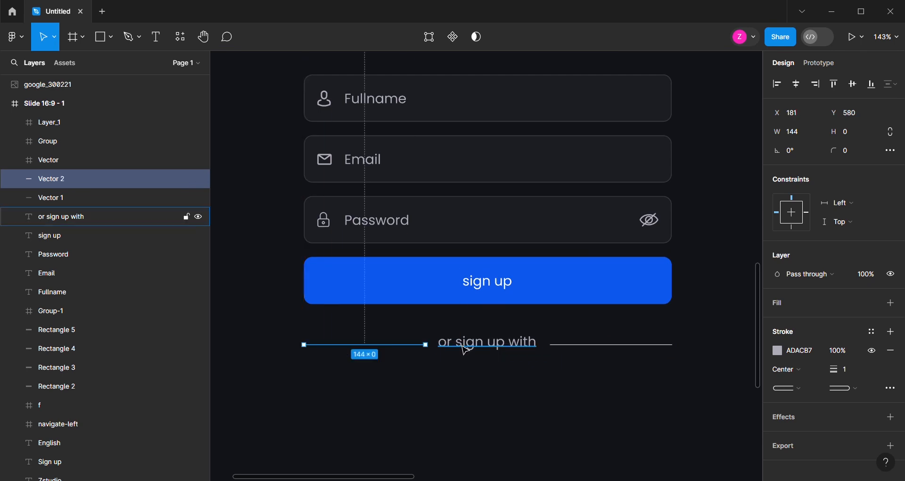
left_click(462, 345, "shift")
left_click(522, 367)
left_click(491, 348)
left_click_drag(495, 348, 499, 354)
Align the vertical centres of both divider lines and the "or sign up with" text
left_click(424, 352, "shift")
left_click(572, 351, "shift")
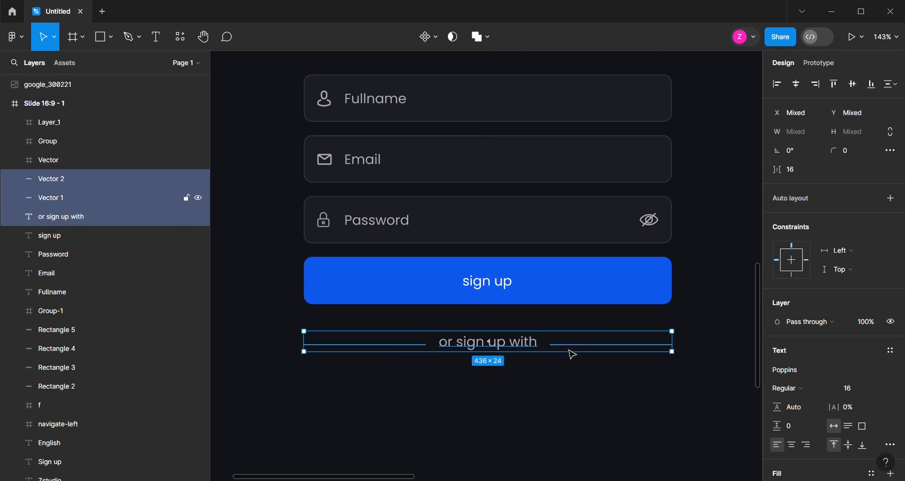
left_click(856, 89)
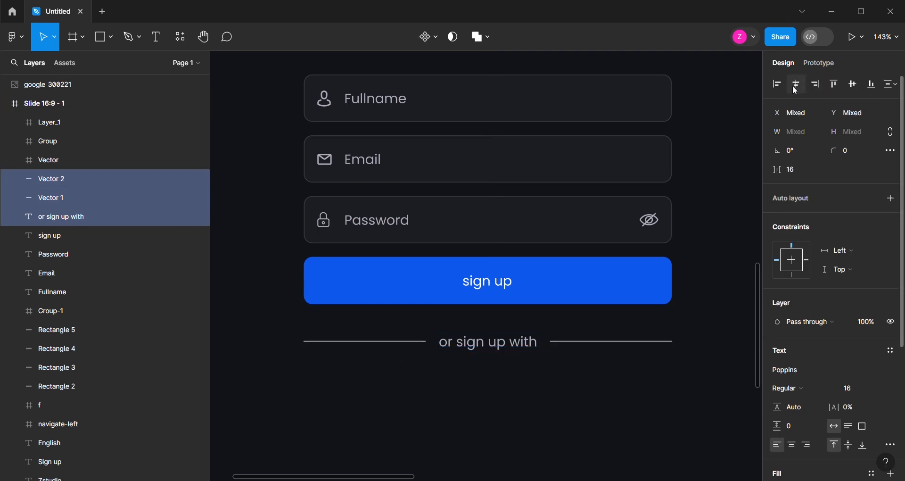
Group the two divider lines with their text, and duplicate the Password field's box and label below the divider
key("ctrl+g")
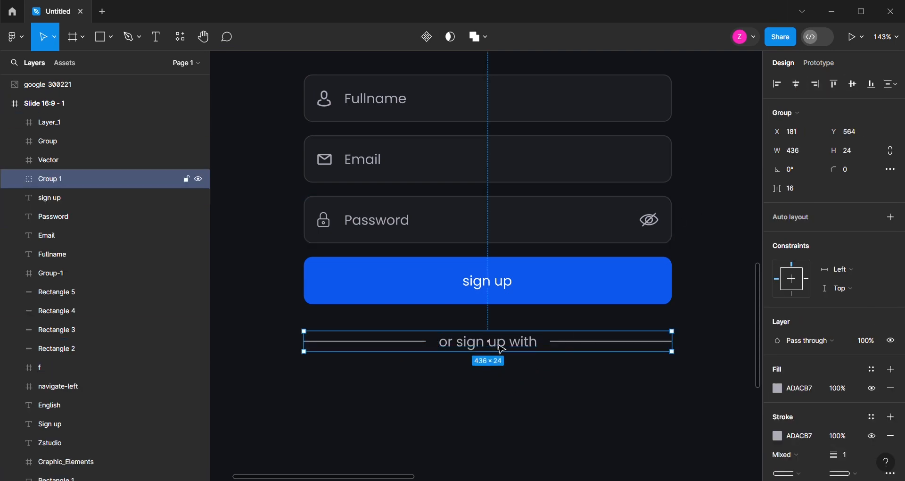
scroll(502, 349, "down", 2)
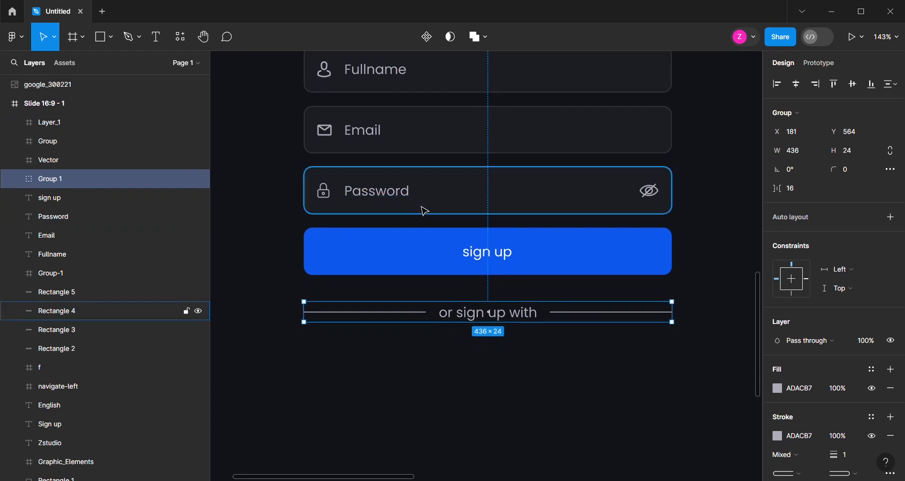
left_click(416, 204)
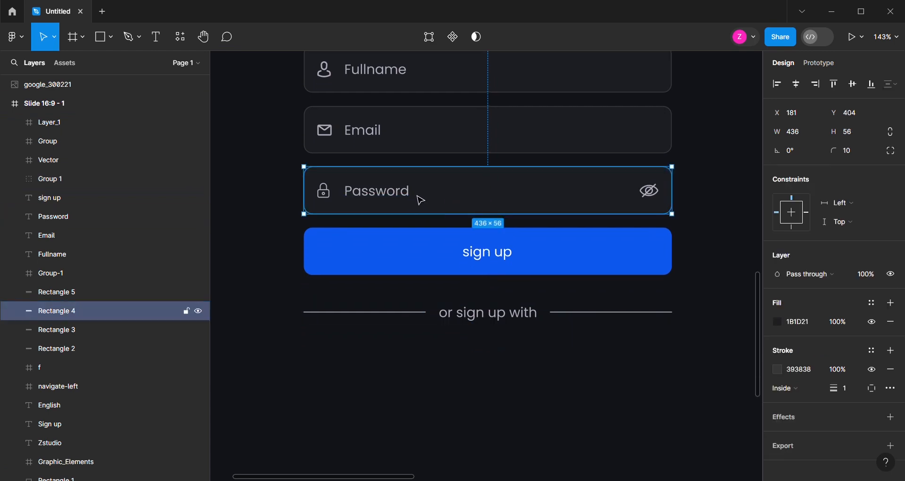
left_click(412, 197, "shift")
left_click_drag(438, 199, 429, 375)
scroll(449, 408, "down", 1)
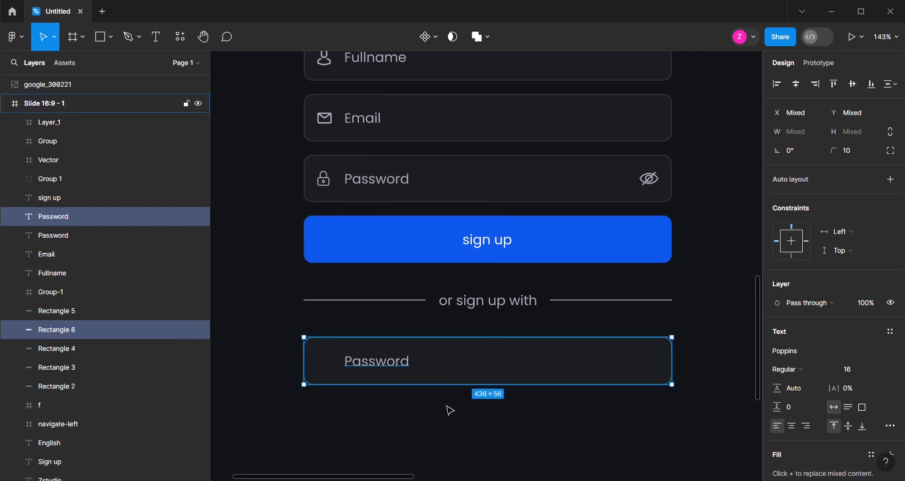
Set the width of the duplicated box below the divider to 203
left_click(491, 376)
left_click(807, 137)
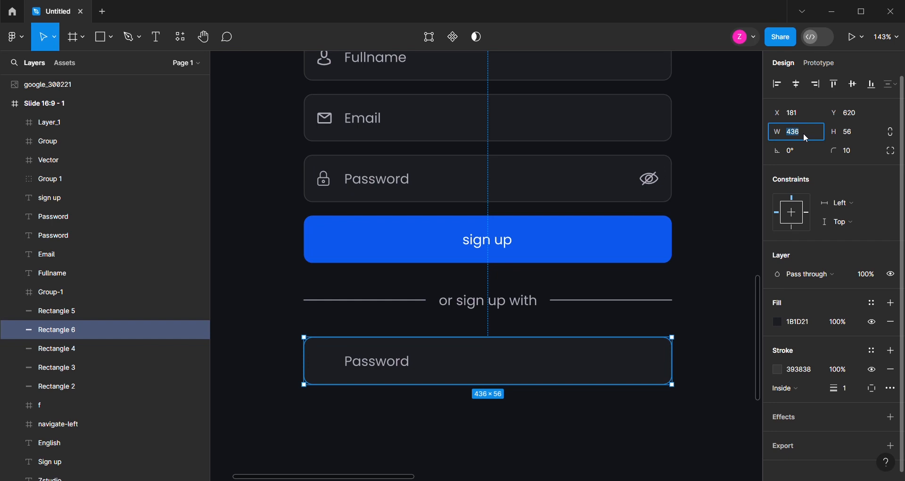
type("203")
key("Return")
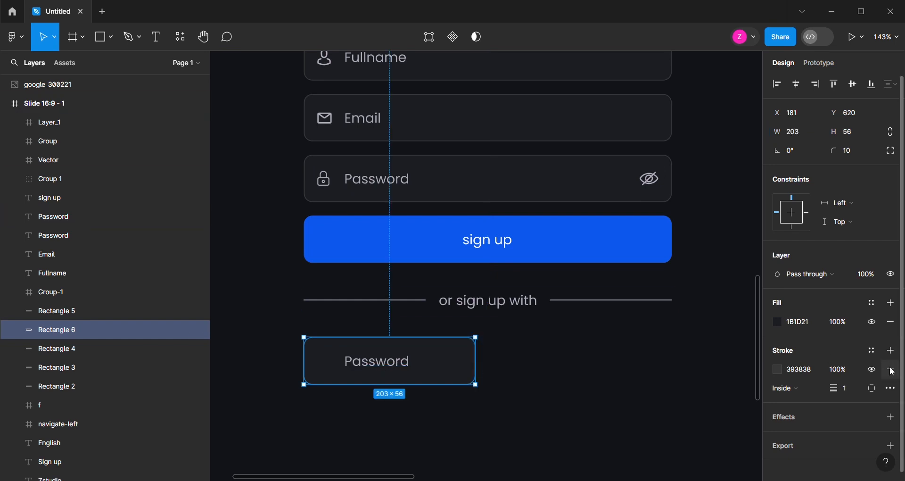
Remove the 203-wide box's fill and change its stroke colour to white (FFFFFF)
left_click(891, 323)
left_click(778, 351)
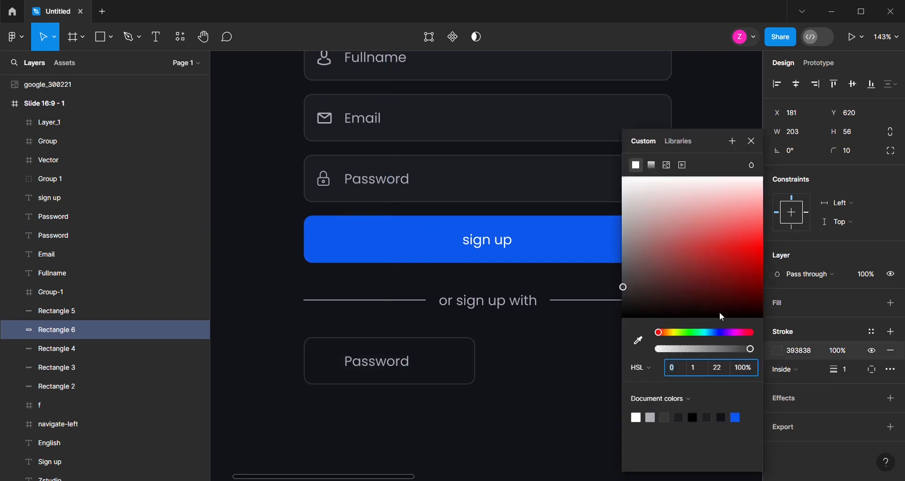
left_click(624, 177)
Replace the duplicated Password label inside the outlined box with "facebook"
double_click(384, 364)
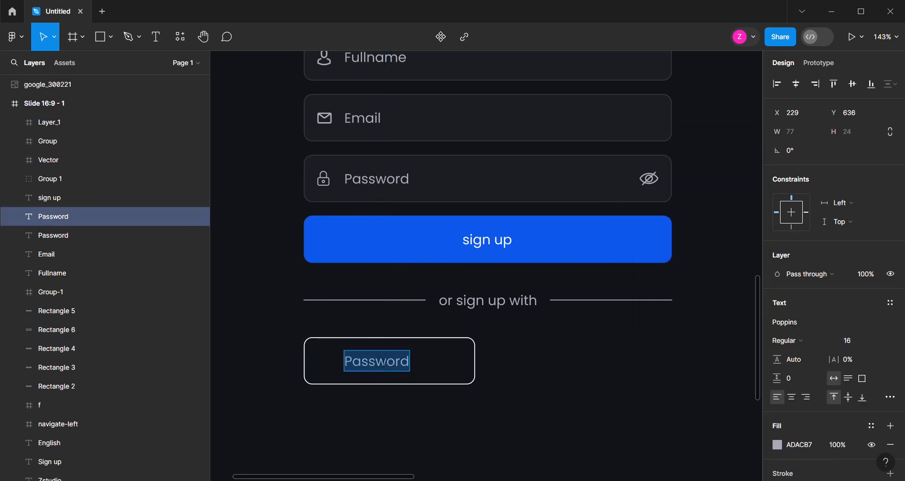
type("fac")
type("ebook")
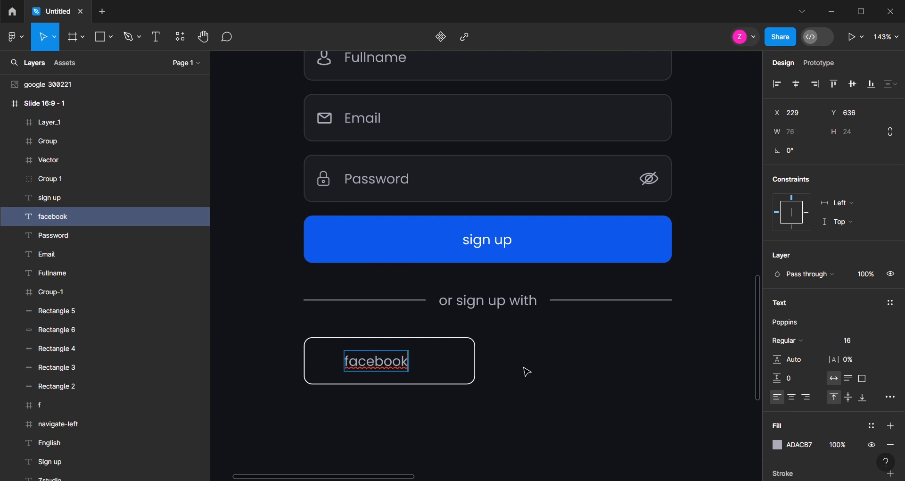
key("Escape")
Move the f icon into the outlined box in front of the facebook text, and shift the text to the right of it
scroll(465, 370, "down", 5)
scroll(574, 283, "up", 4)
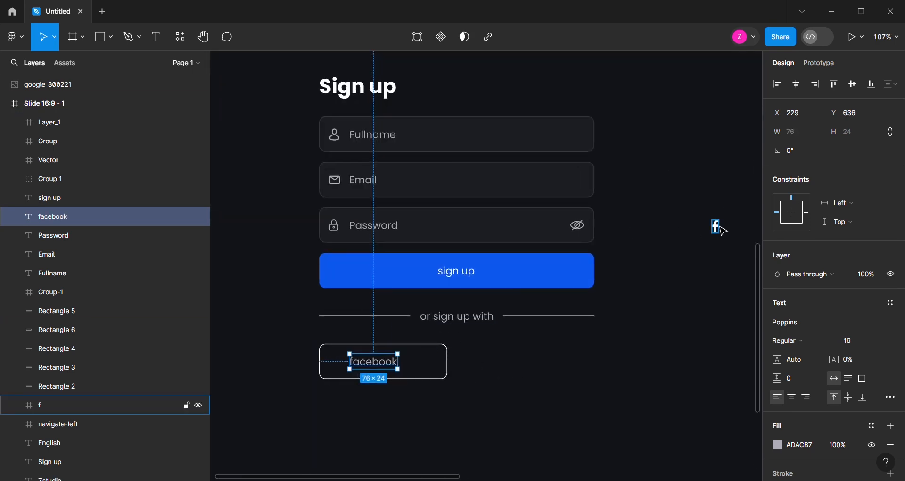
left_click_drag(723, 229, 355, 368)
scroll(359, 373, "up", 5)
left_click(373, 357)
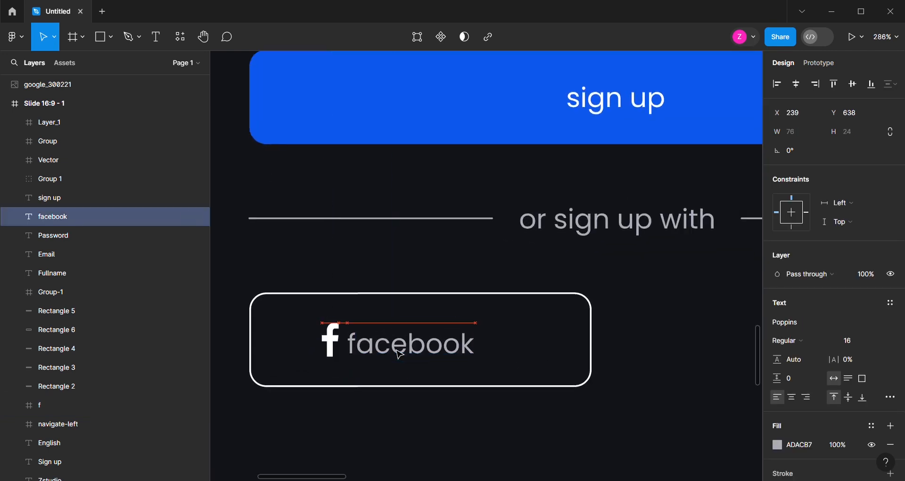
left_click_drag(404, 351, 409, 352)
Change the facebook text's fill colour to white (FFFFFF)
scroll(825, 379, "down", 3)
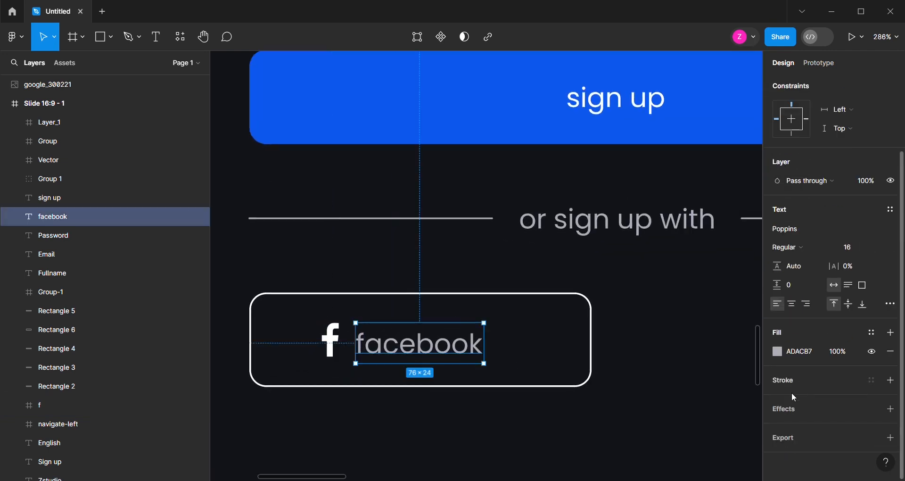
left_click(783, 355)
left_click(624, 178)
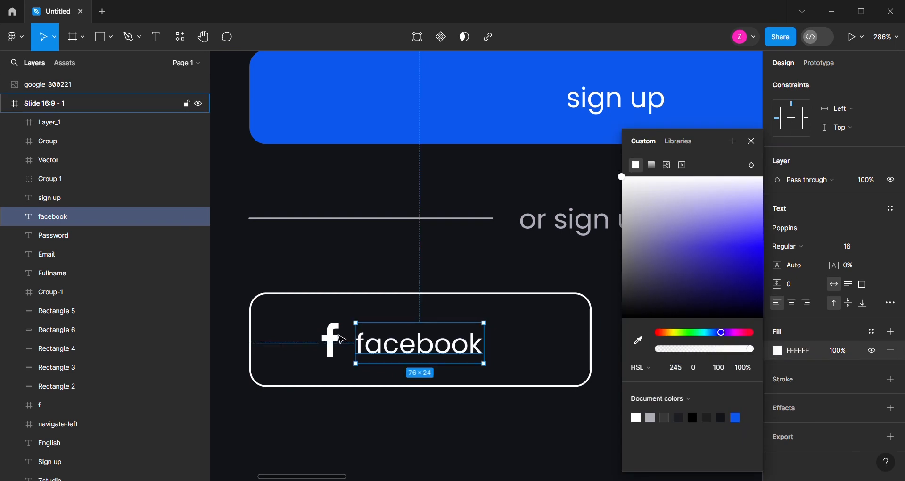
Check the distance between the f icon and the facebook text, and nudge the text right to an 11 px gap
left_click(337, 349)
key("alt")
left_click(375, 351)
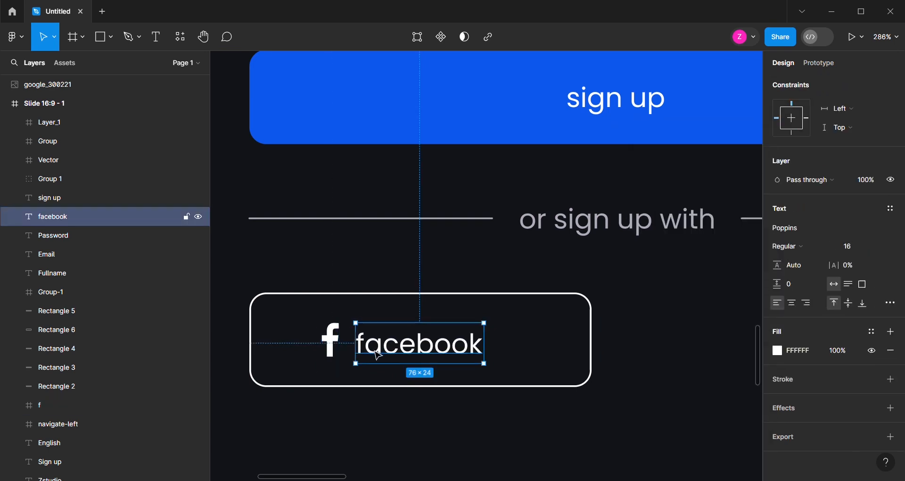
key("Right")
Recolour the f icon with the document's blue (0E58ED)
left_click(71, 405)
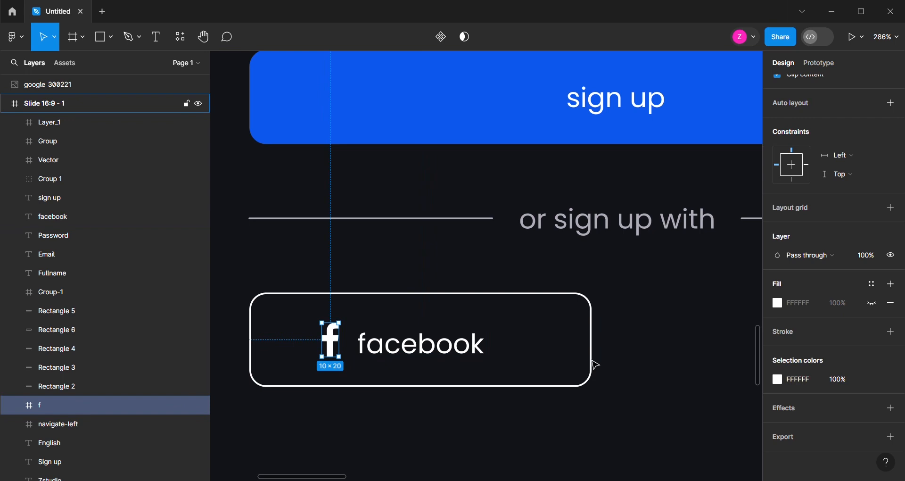
left_click(777, 379)
left_click(735, 418)
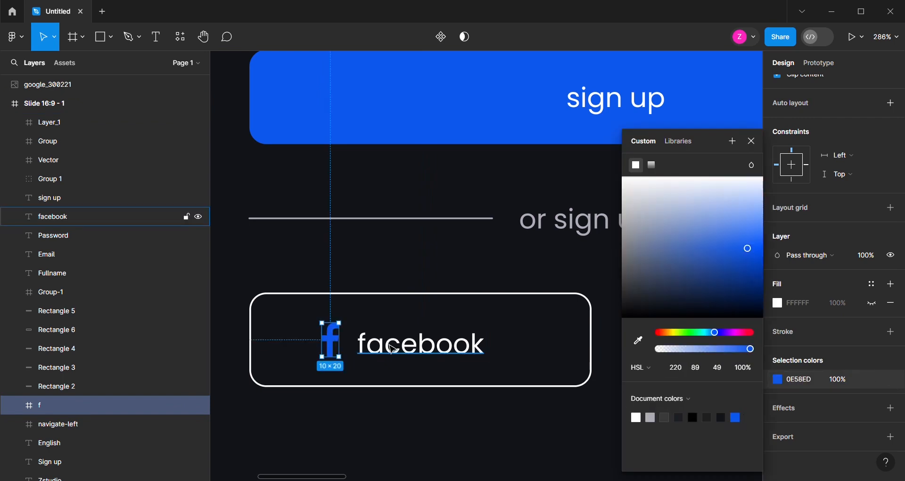
Group the f icon with the facebook text and centre the group vertically and horizontally in the outlined box
left_click(393, 348, "shift")
key("ctrl+g")
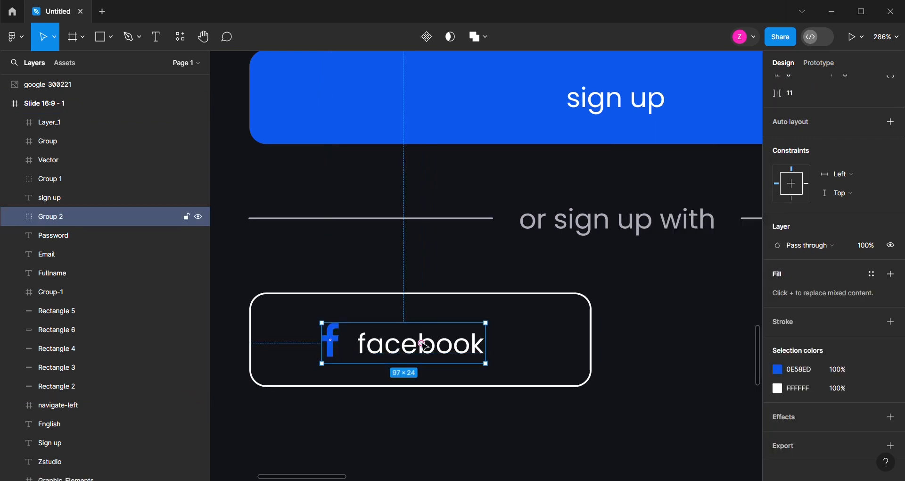
left_click(393, 418)
left_click(379, 343)
left_click(429, 294, "shift")
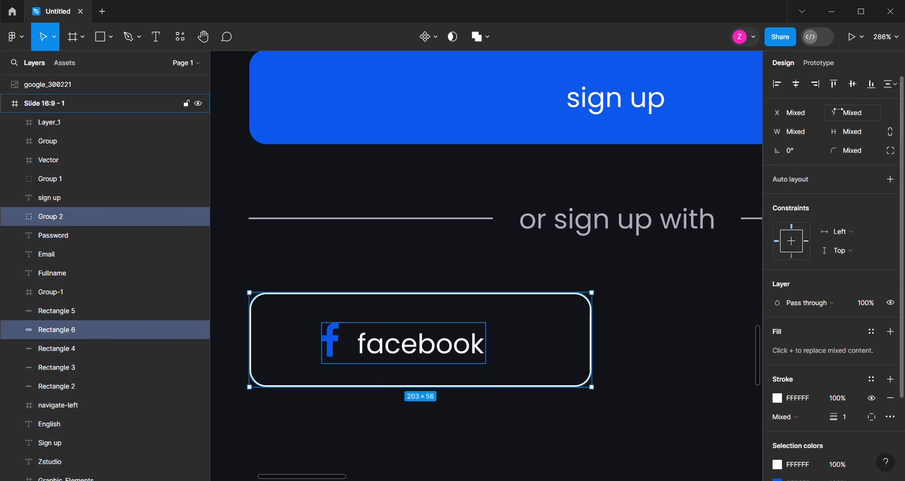
left_click(853, 84)
left_click(797, 84)
Duplicate the outlined box to the right, flush with the blue button's right edge
scroll(369, 355, "down", 3)
left_click(523, 347)
left_click(480, 347)
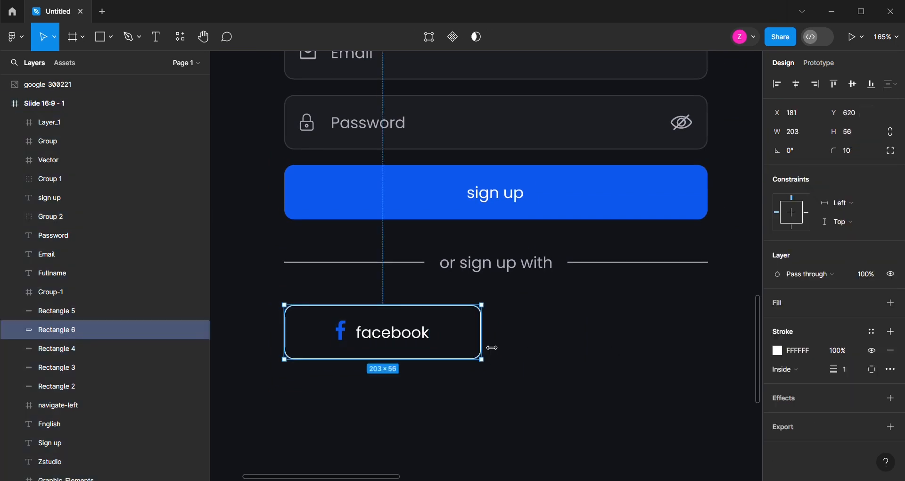
left_click_drag(479, 350, 710, 362)
Bring the Google logo image into the sign-up frame, resize it to 16 × 16 and place it in the empty outlined box
left_click(416, 344)
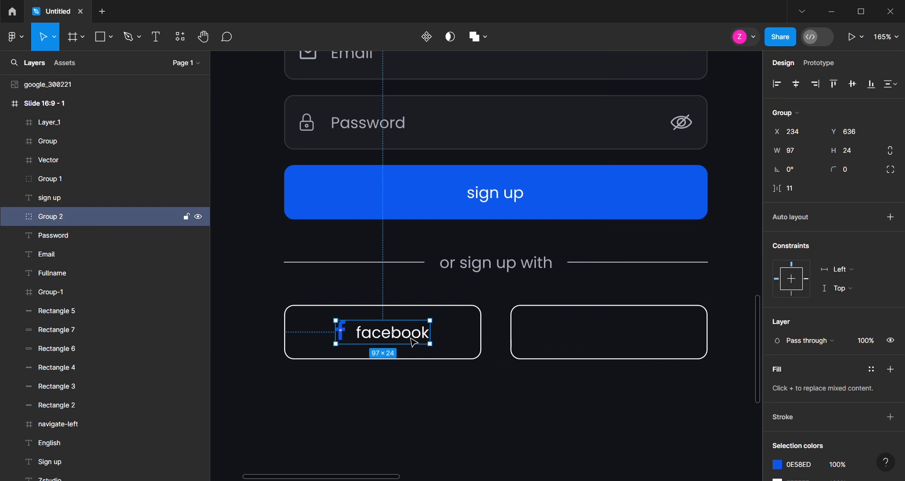
scroll(415, 342, "down", 4)
scroll(428, 370, "down", 3)
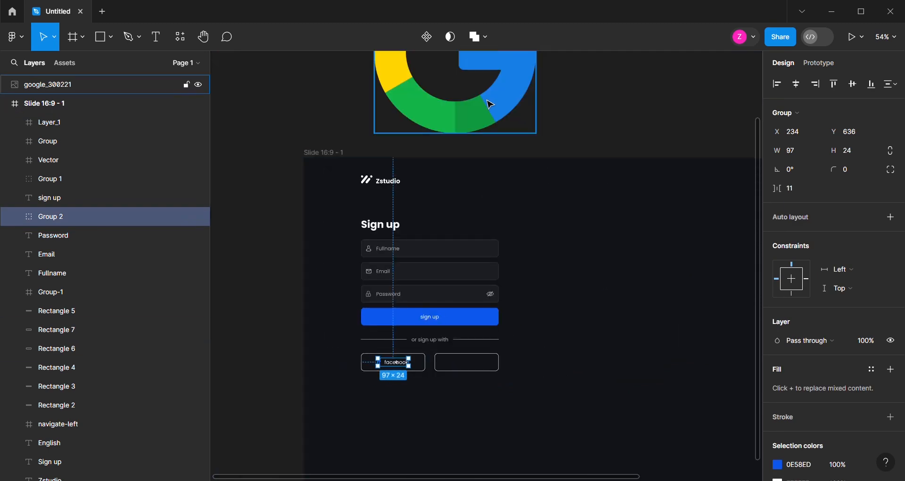
left_click(470, 118)
left_click_drag(470, 117, 499, 418)
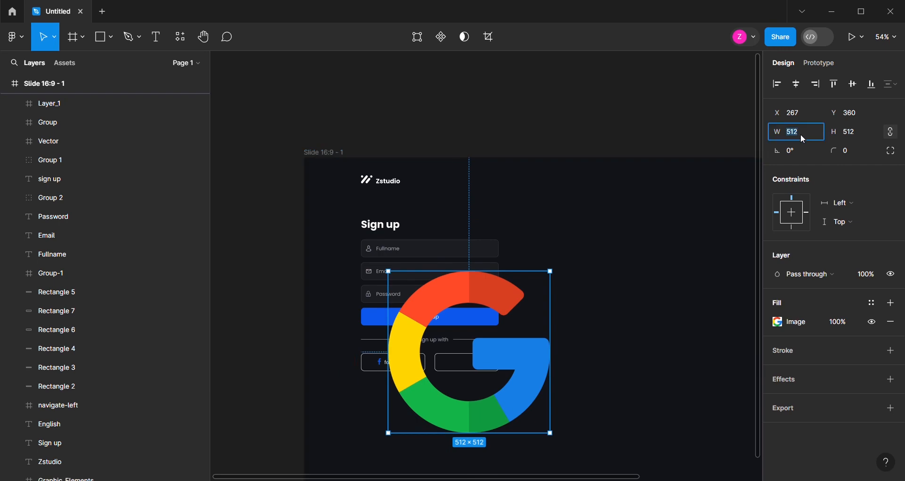
type("6")
key("Return")
left_click_drag(391, 275, 461, 373)
scroll(462, 375, "up", 5)
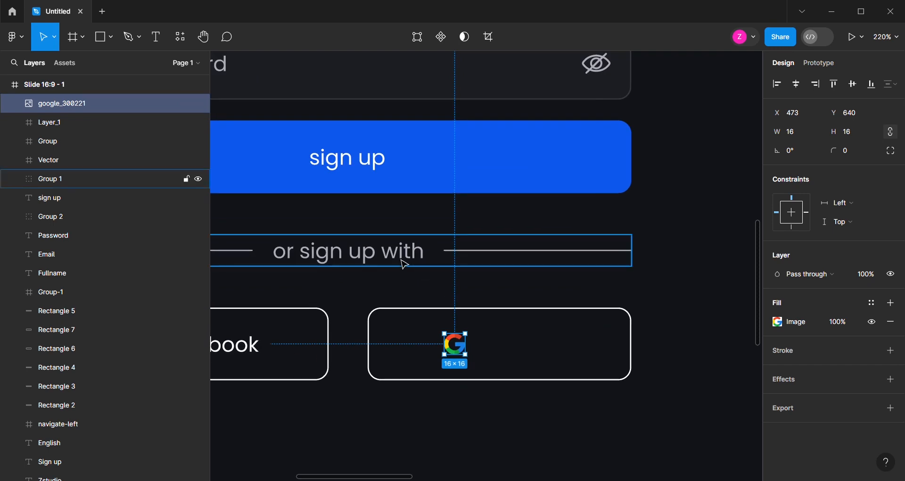
Duplicate the blue button's "sign up" text into the second outlined box, just right of the Google logo
left_click(403, 260)
scroll(439, 288, "down", 1)
left_click(370, 188)
left_click_drag(370, 188, 511, 344)
scroll(510, 343, "up", 3)
Change the duplicated text to "google" and move it to an 11 px gap from the Google logo
double_click(510, 341)
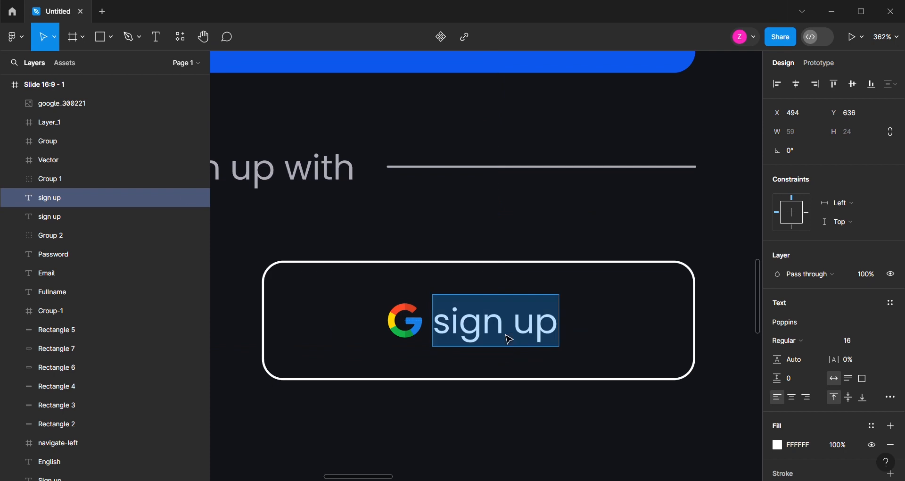
type("لخخلم")
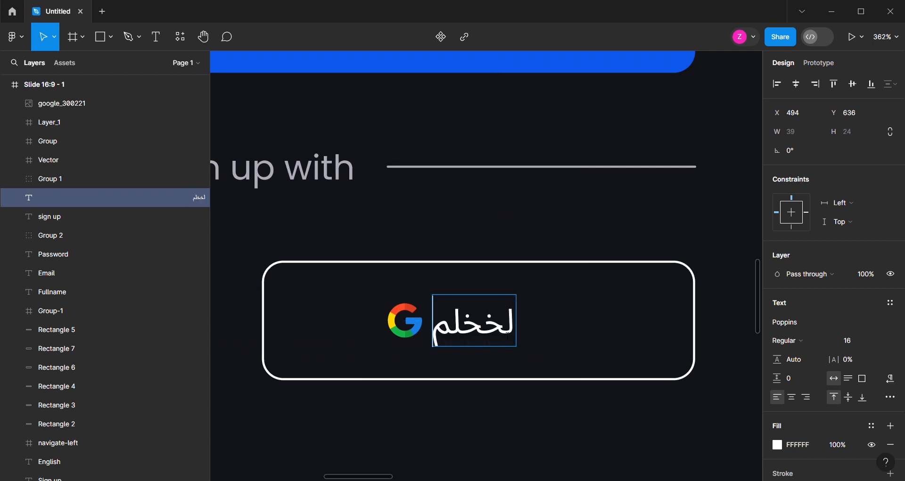
key("ctrl+a")
type("goog")
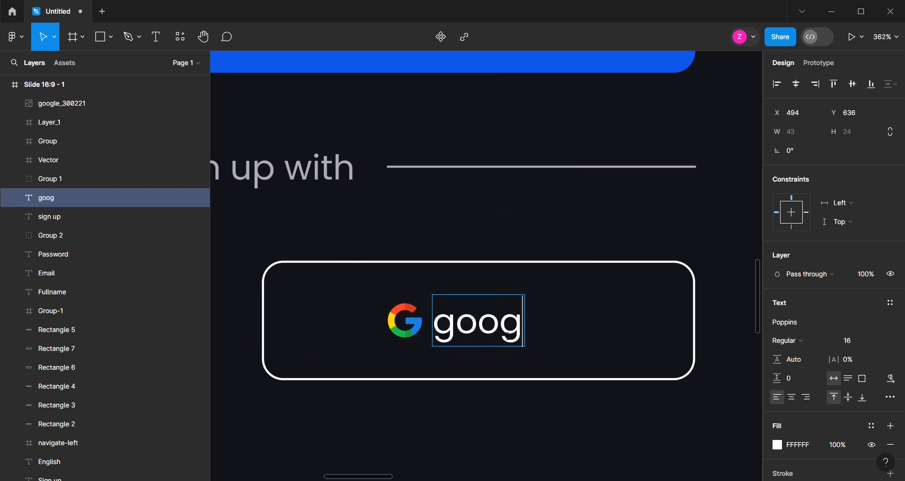
type("le")
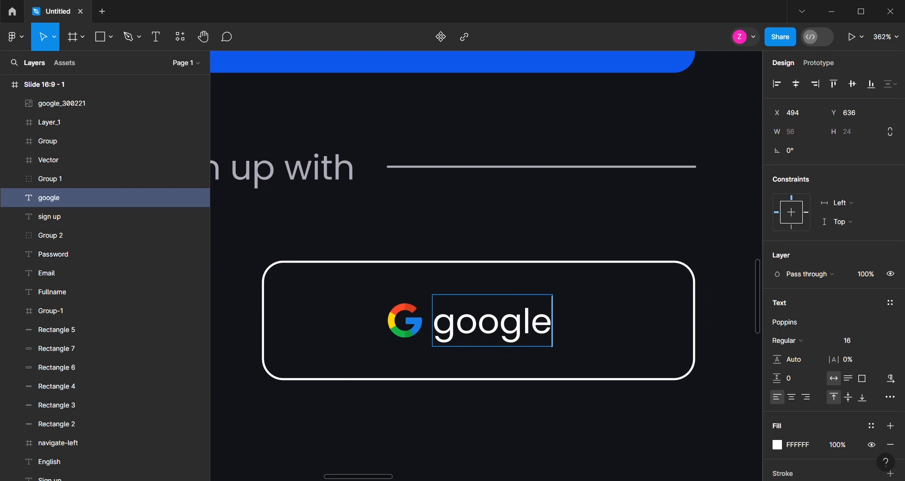
key("Escape")
mouse_move(460, 338)
left_mouse_down()
mouse_move(469, 339)
mouse_move(460, 339)
left_mouse_up()
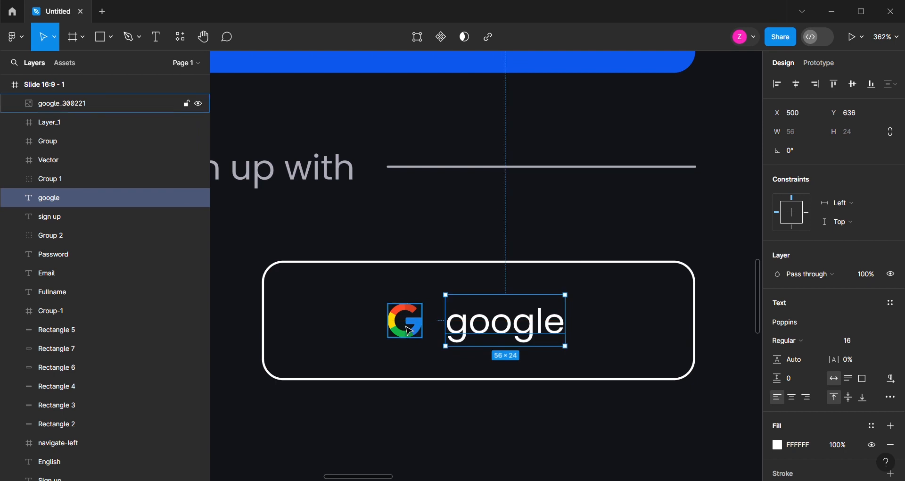
Group the Google logo with the google text and centre the group horizontally in its outlined box
left_click(410, 331, "shift")
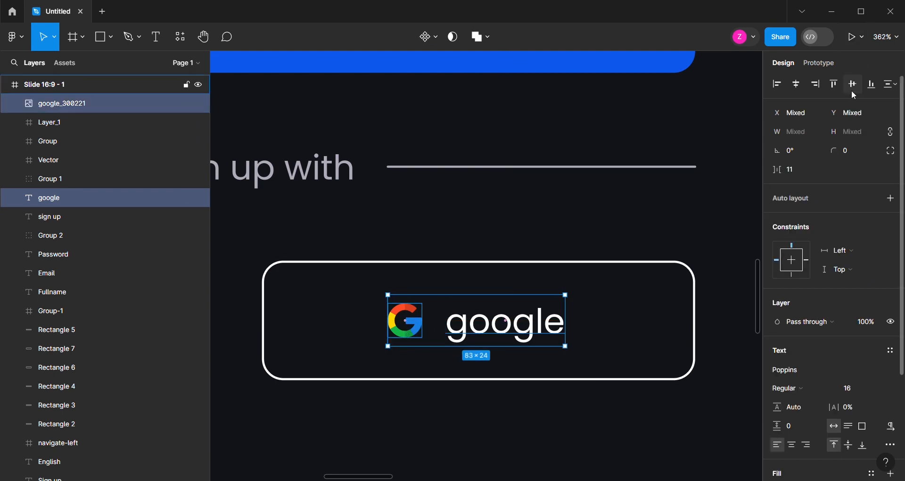
key("ctrl+g")
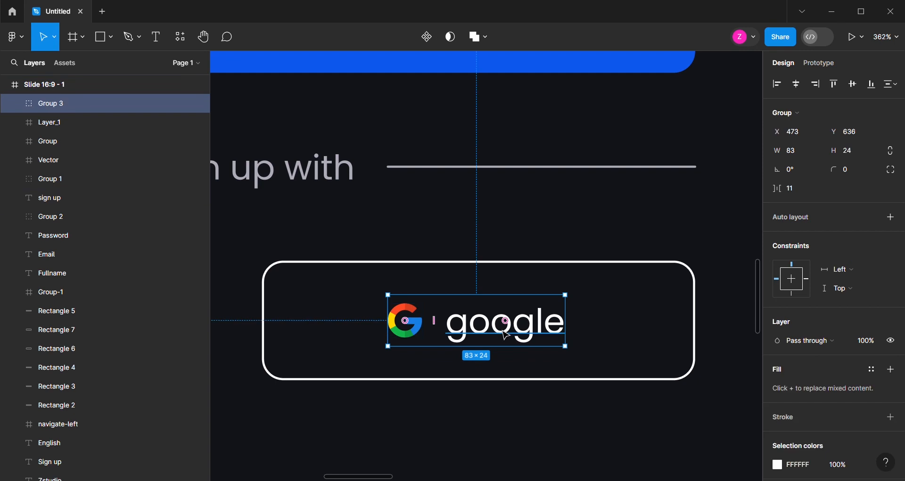
left_click(552, 268, "shift")
left_click(796, 85)
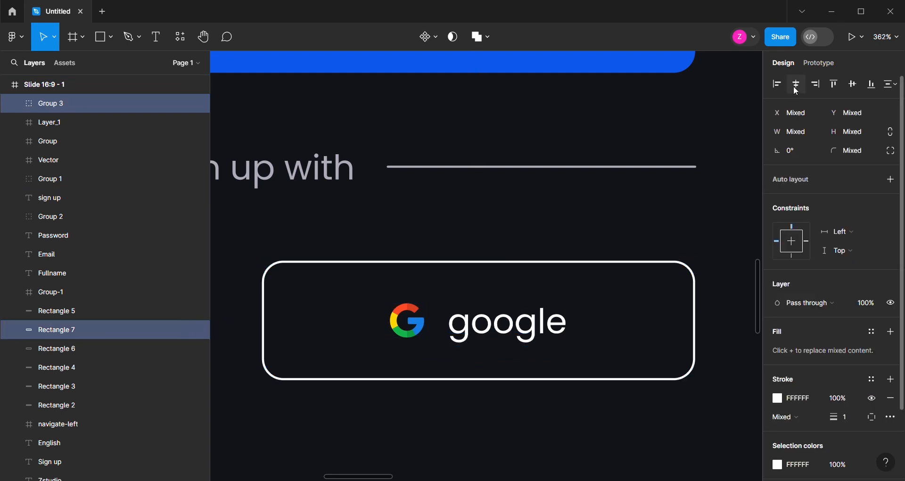
Duplicate the blue button's "sign up" text into the empty area below the facebook and google buttons
scroll(590, 305, "down", 5)
scroll(593, 304, "down", 3)
key("Escape")
scroll(449, 307, "down", 1)
scroll(450, 283, "down", 2)
left_click(453, 126)
left_click_drag(452, 126, 448, 340)
Change the duplicated text below the facebook and google buttons to "already have an account ? Login"
key("Return")
type("alrea")
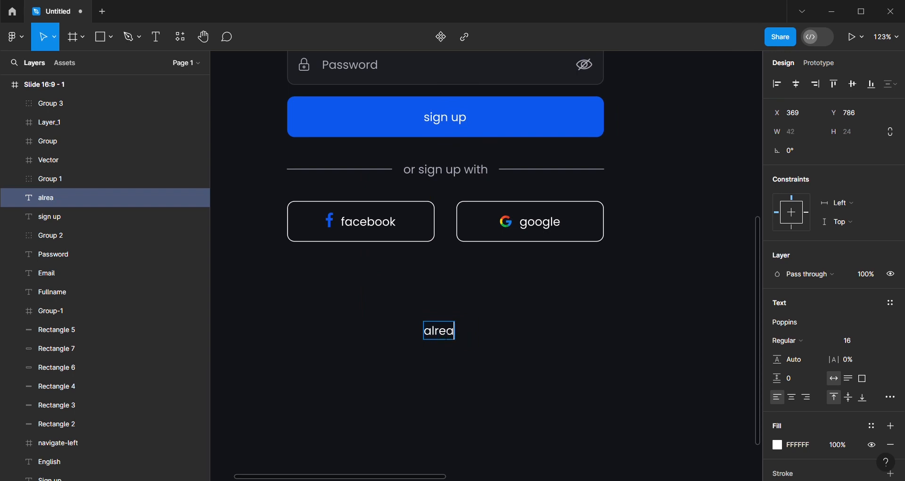
type("dy have")
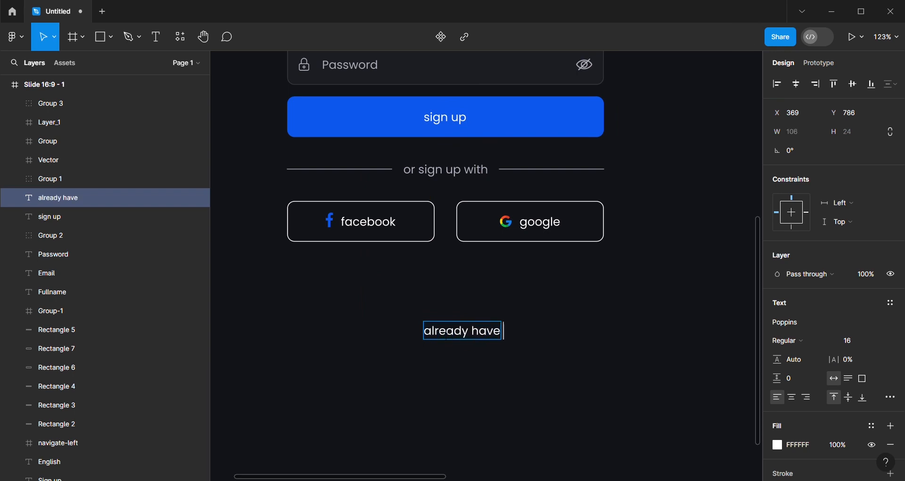
type(" an account")
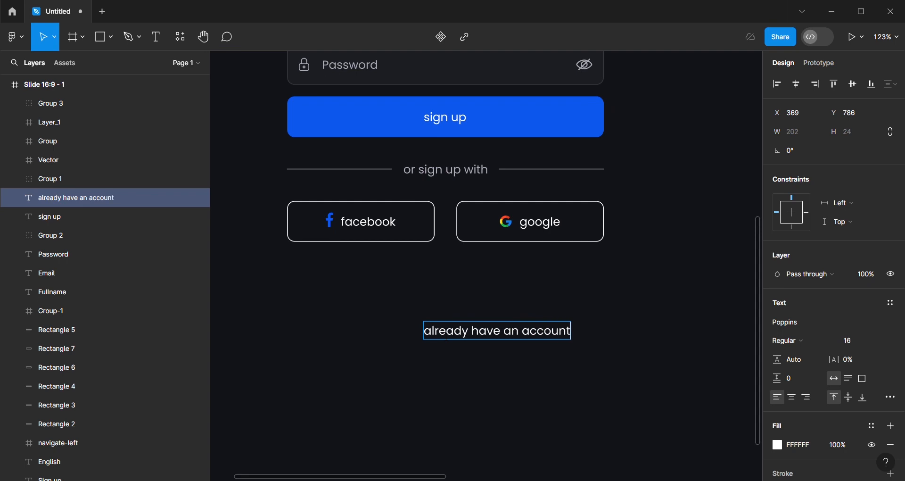
type(" ?")
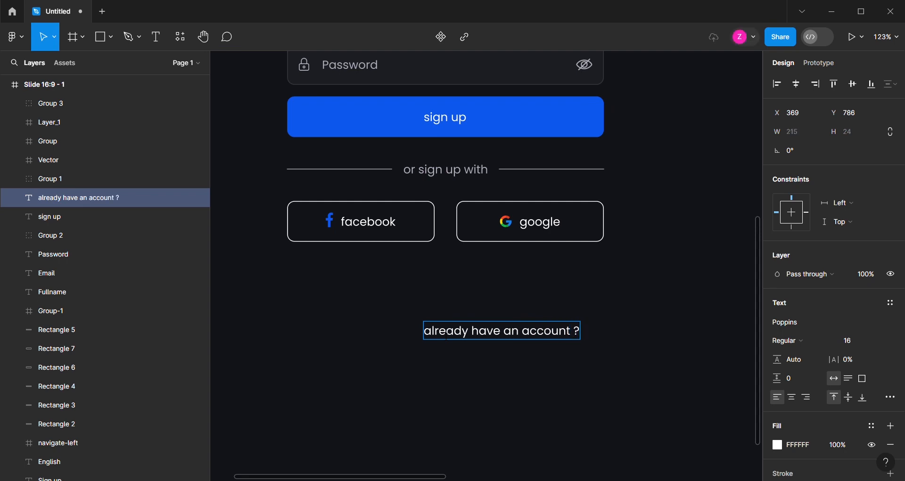
type(" Login")
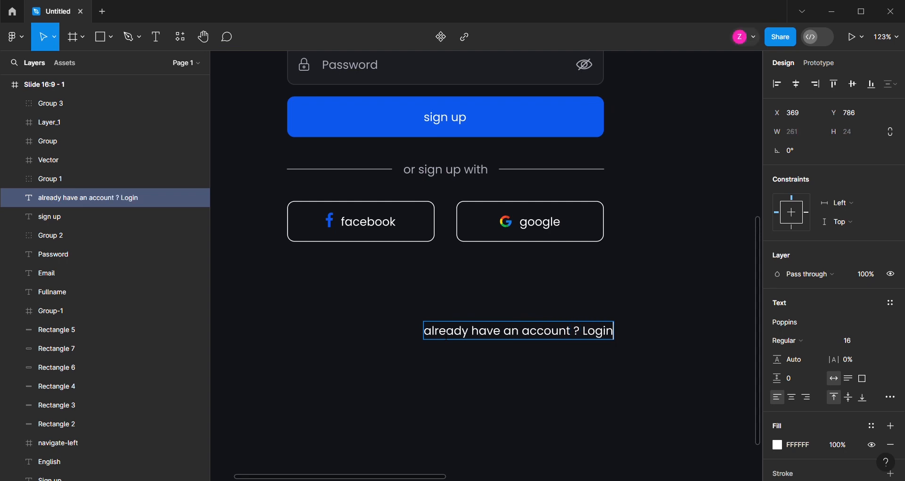
key("Escape")
Make only the word "Login" in the account line Bold and colour it with the document's blue 0E58ED
double_click(600, 340)
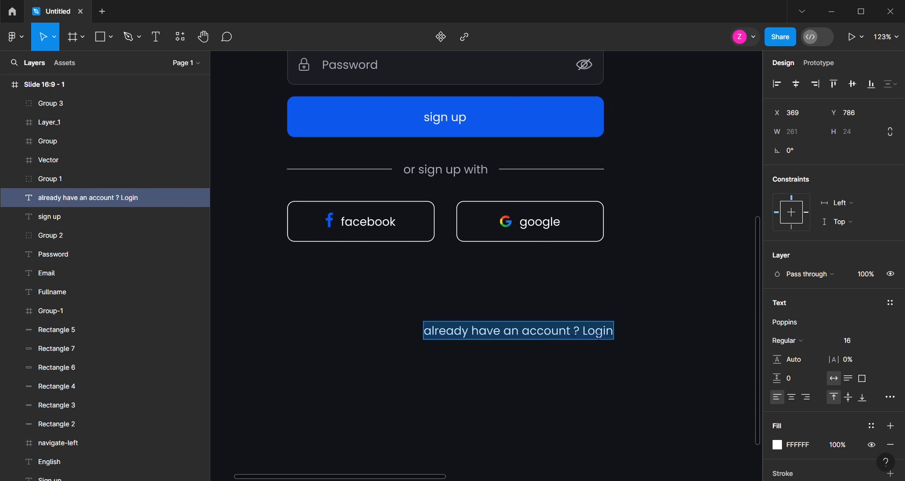
double_click(599, 333)
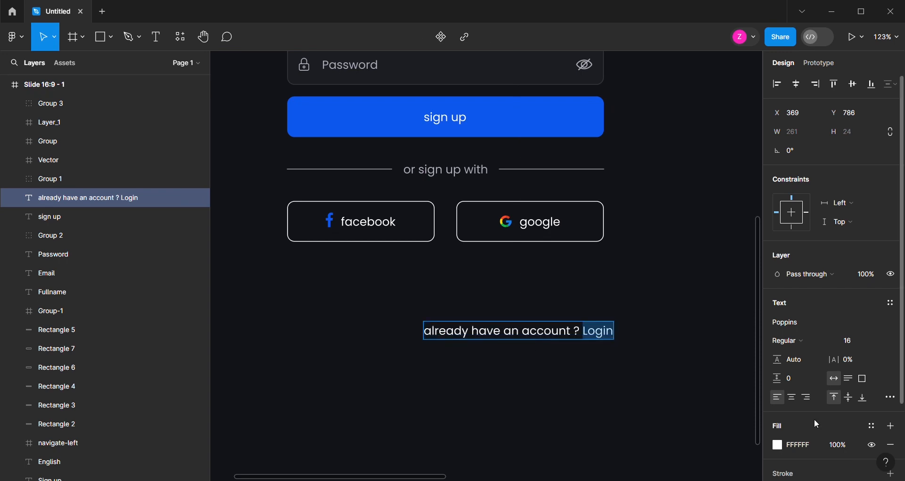
scroll(870, 361, "down", 2)
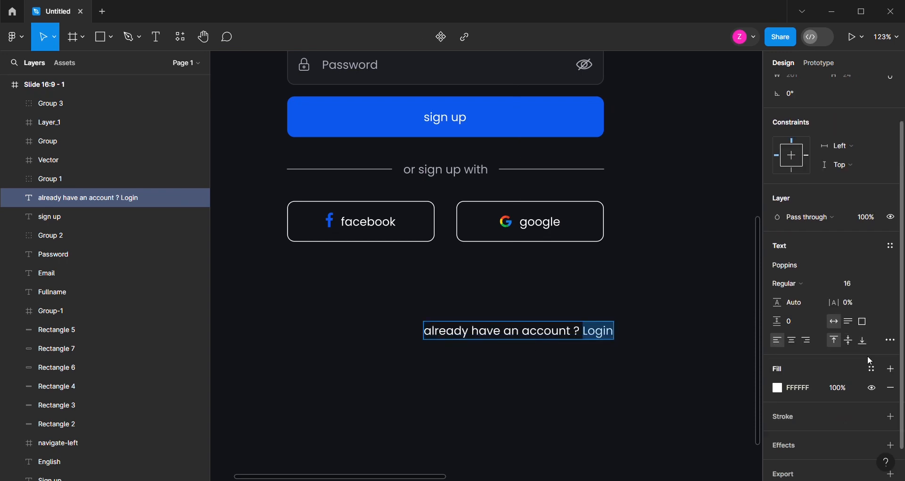
left_click(809, 283)
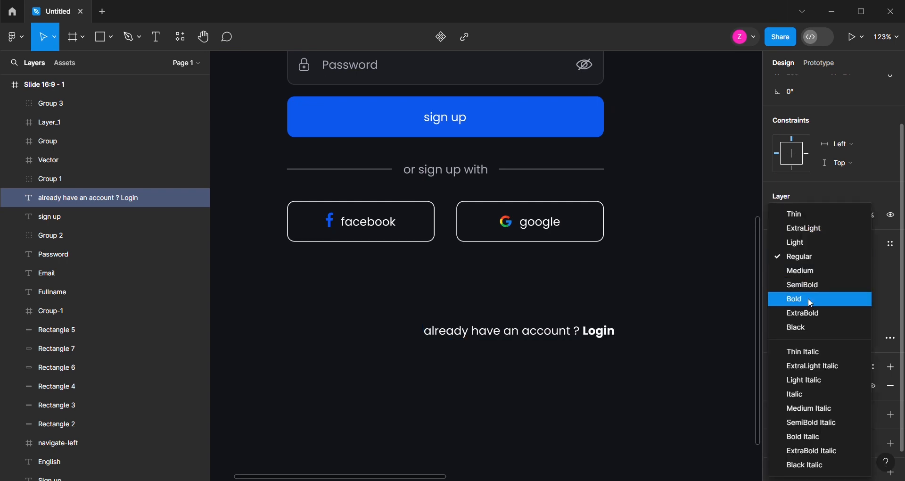
left_click(808, 298)
left_click(777, 385)
left_click(693, 418)
left_click(544, 381)
Centre the account line under the form and move it down close to the bottom edge of the page frame
scroll(539, 281, "down", 1)
left_click_drag(533, 323, 475, 328)
scroll(471, 321, "down", 3)
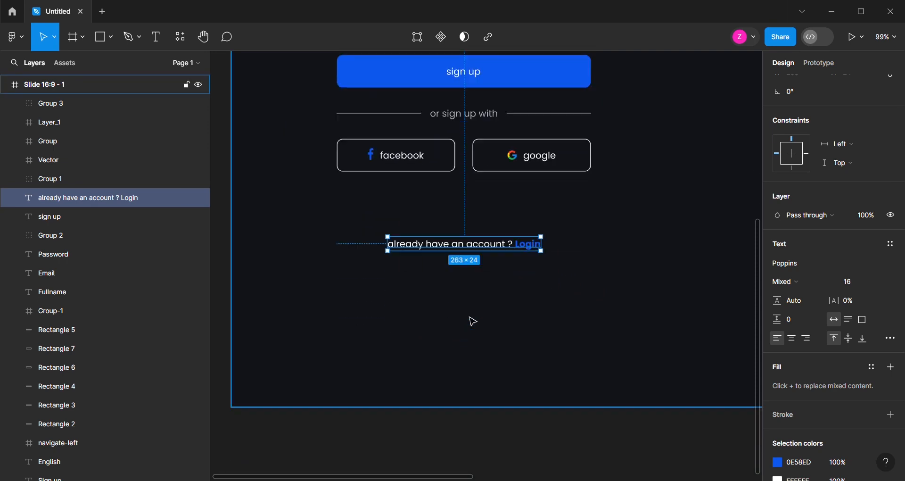
left_click_drag(485, 252, 488, 376)
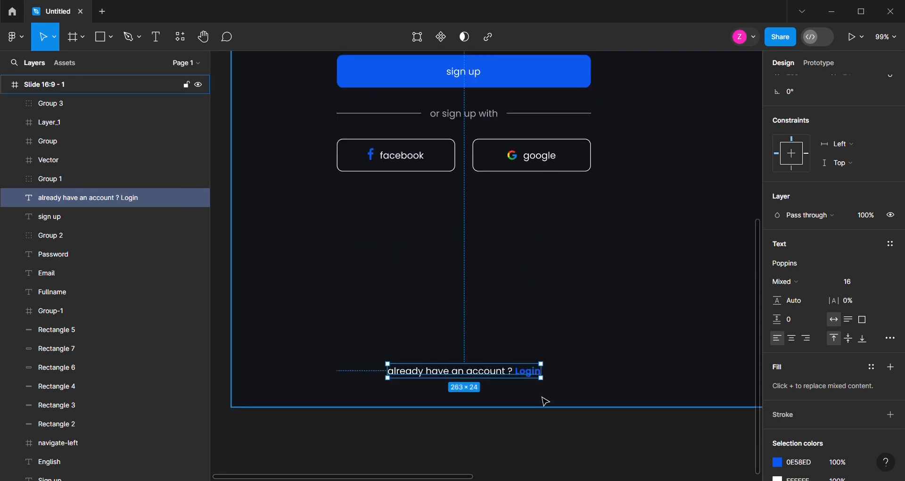
left_click(379, 427)
Narrow the dark background rectangle to 795 px and cover the rest of the frame with a copy 1125 px wide
scroll(373, 423, "down", 5)
scroll(602, 289, "up", 2)
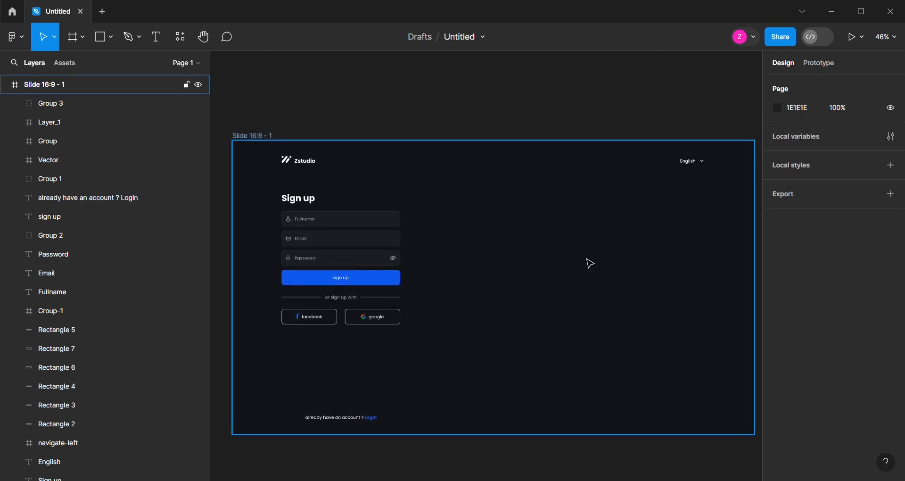
left_click(589, 262)
left_click(614, 267)
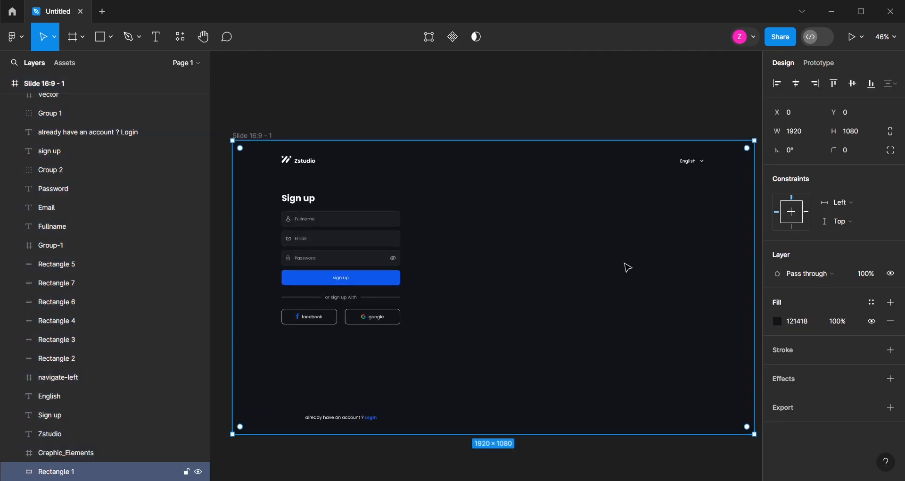
left_click(593, 121)
left_click(746, 256)
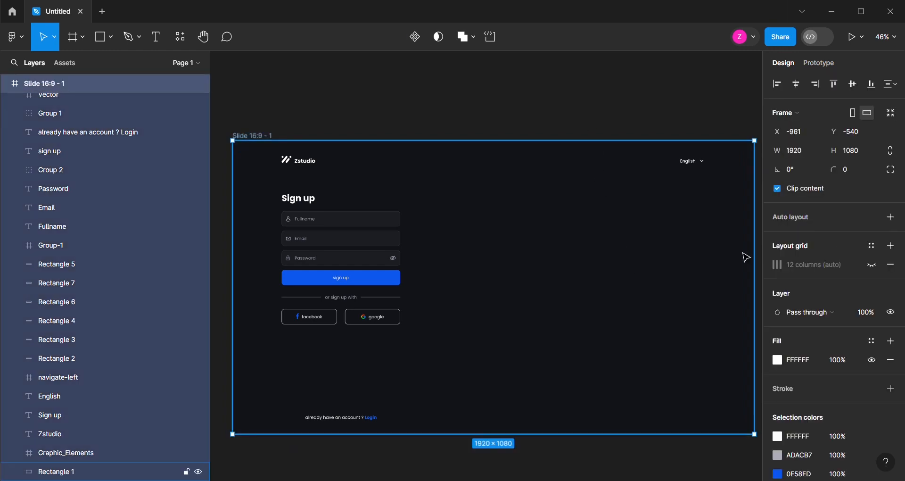
left_click(746, 257)
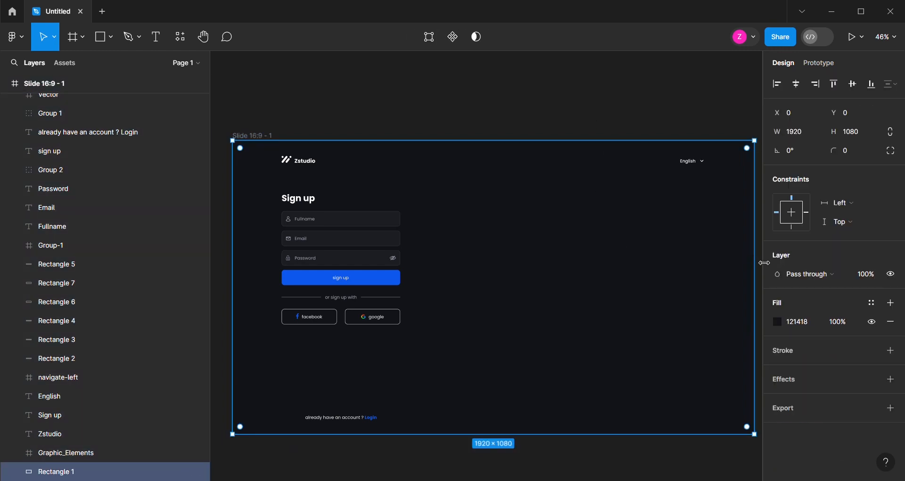
left_click(795, 131)
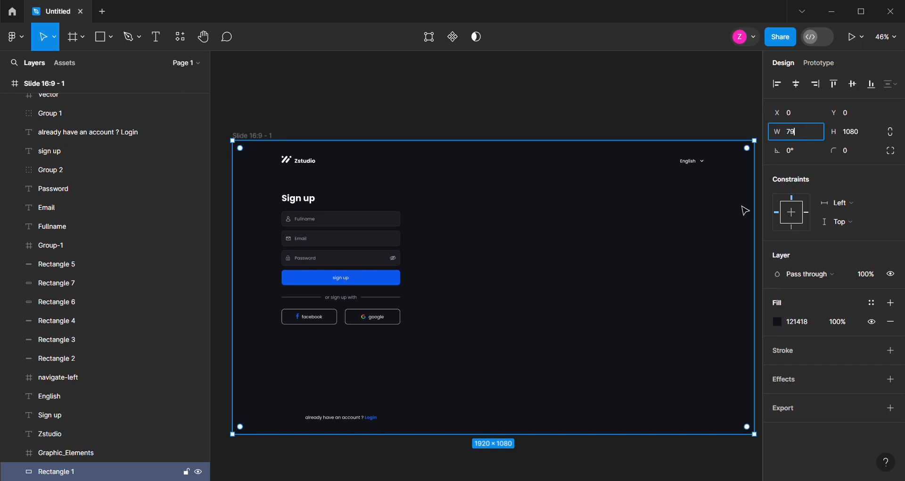
key("Return")
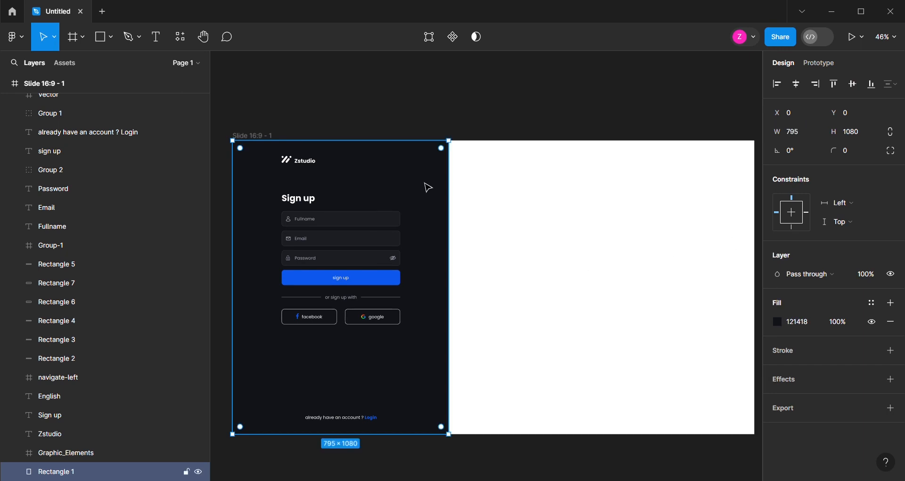
left_click_drag(424, 189, 650, 210)
left_click_drag(673, 258, 753, 265)
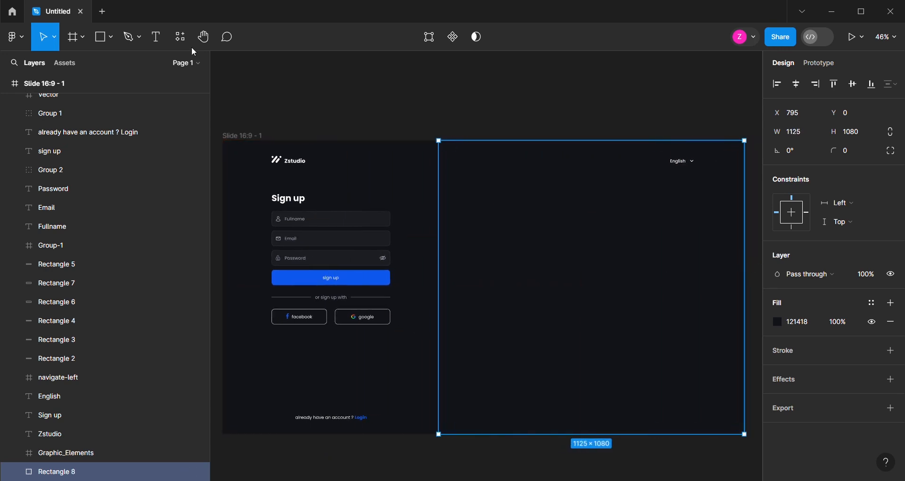
Place the orange mountain sunset image into the 1125 × 1080 rectangle beside the sign-up form
left_click(17, 38)
mouse_move(43, 97)
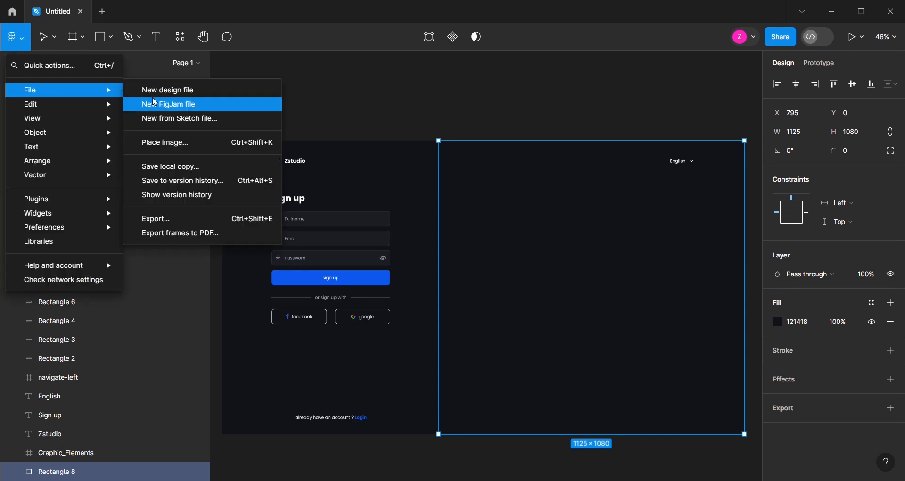
left_click(188, 142)
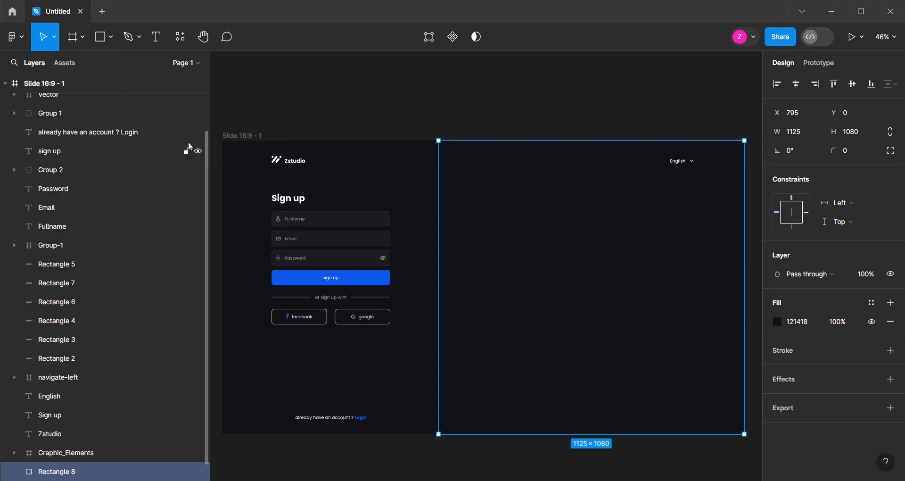
left_click(551, 222)
Draw a rectangle about 1135 × 1080 px over the sunset image and give it a linear gradient fill
scroll(616, 256, "down", 2)
scroll(723, 276, "up", 4)
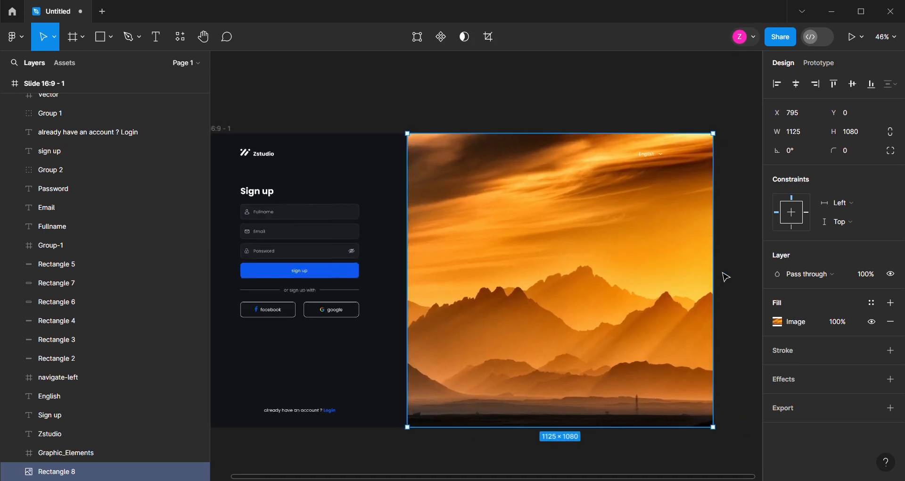
left_click(99, 39)
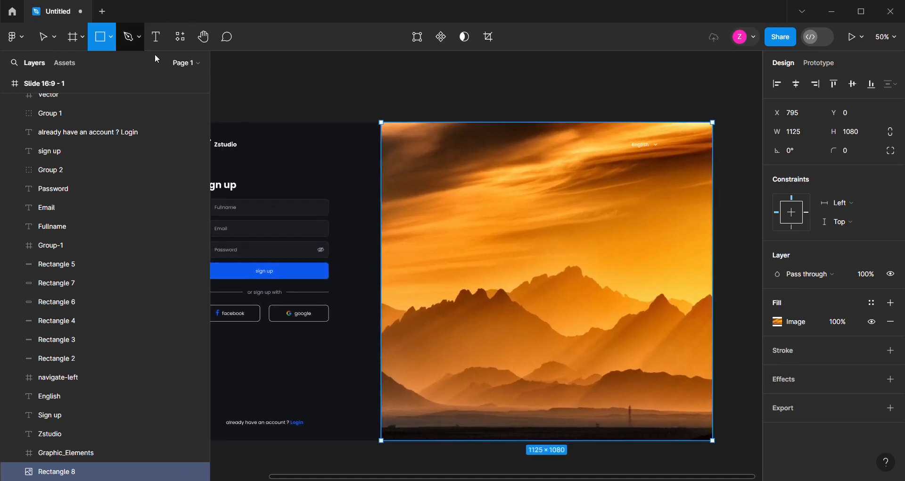
left_click_drag(380, 123, 715, 445)
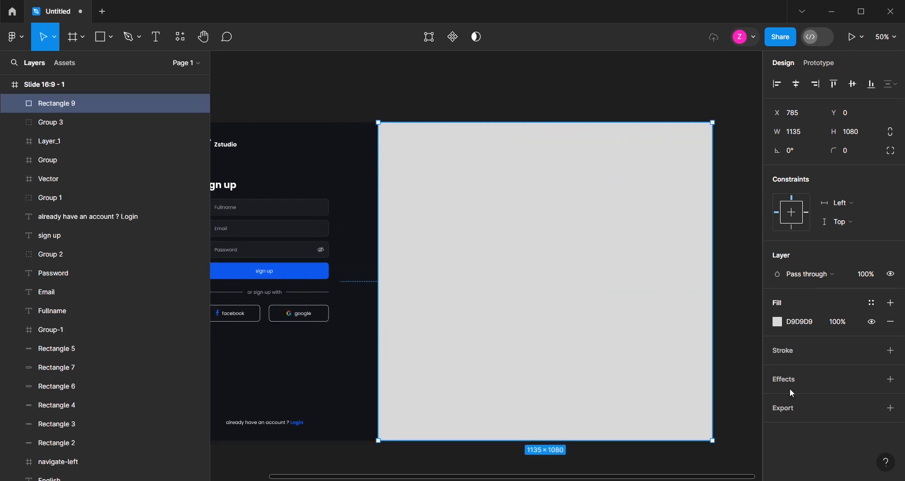
left_click(780, 323)
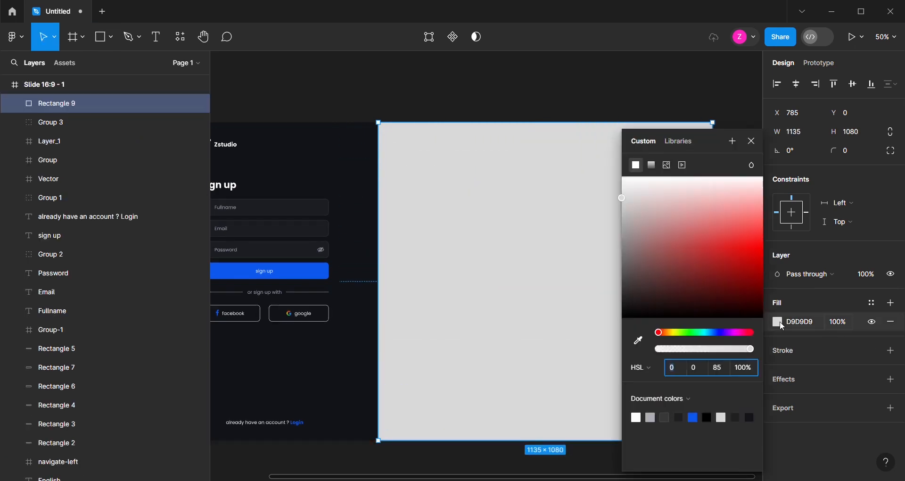
left_click(652, 166)
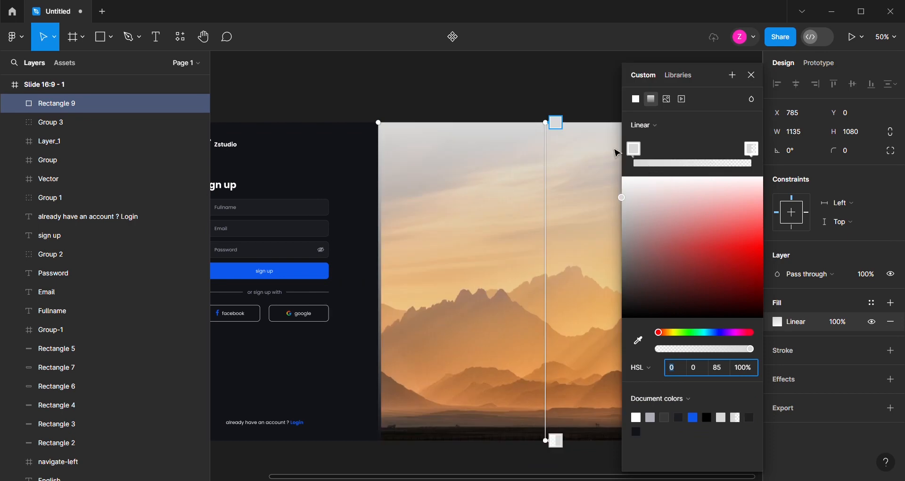
Set the gradient's first stop to the dark colour sampled from the form background and lower its opacity
scroll(416, 177, "down", 1)
scroll(519, 146, "up", 1)
left_click(634, 150)
left_click(638, 341)
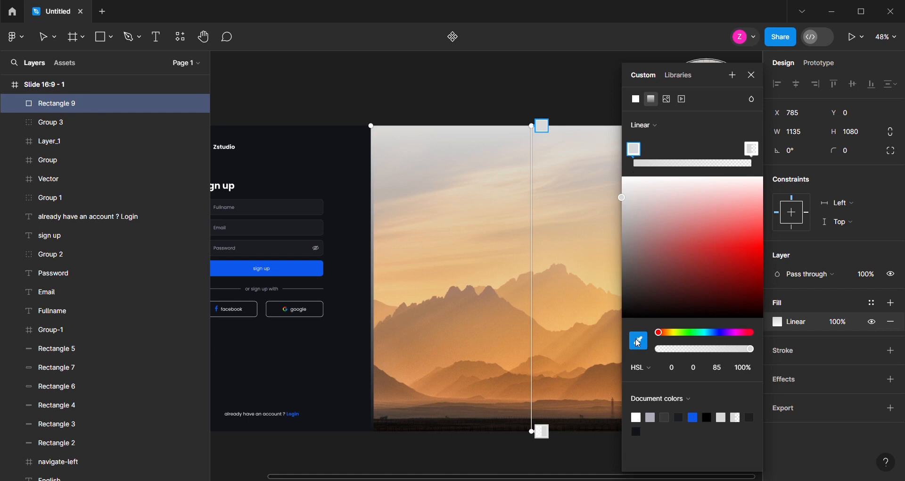
left_click(356, 371)
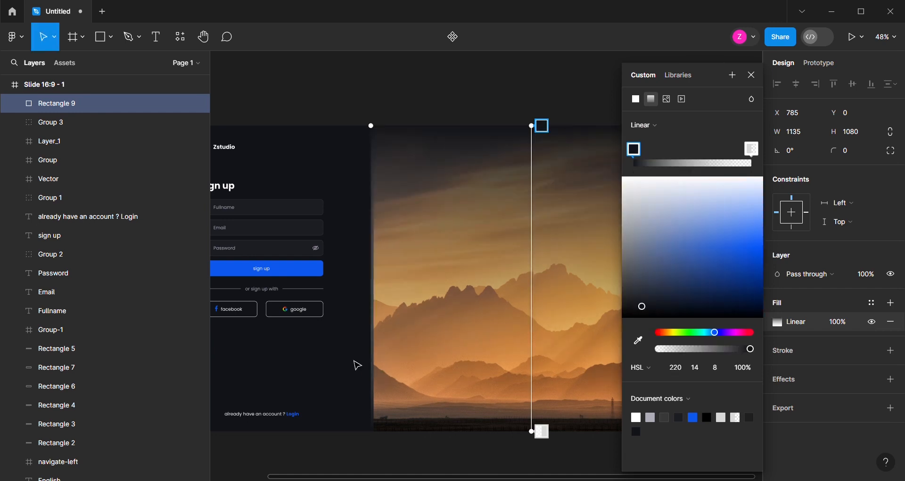
left_click(751, 368)
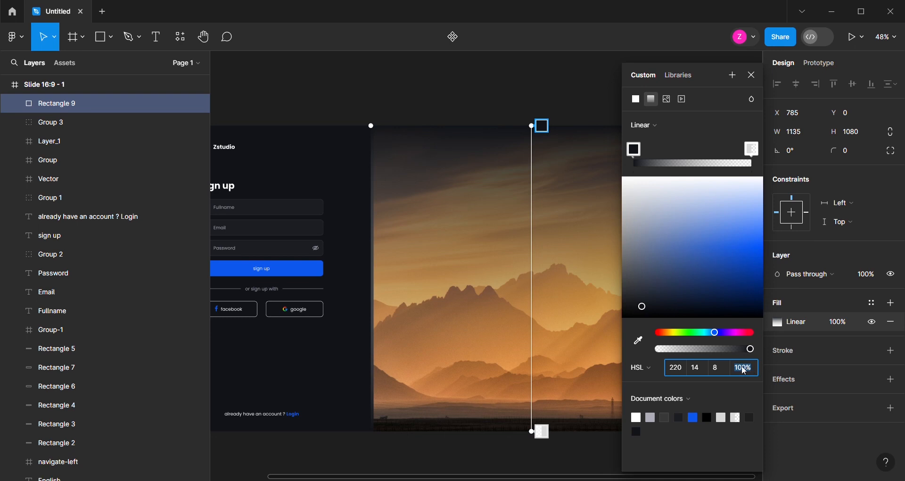
key("Return")
Add a gradient stop near the middle of the overlay's gradient and colour it with the document's blue
left_click_drag(672, 158, 694, 156)
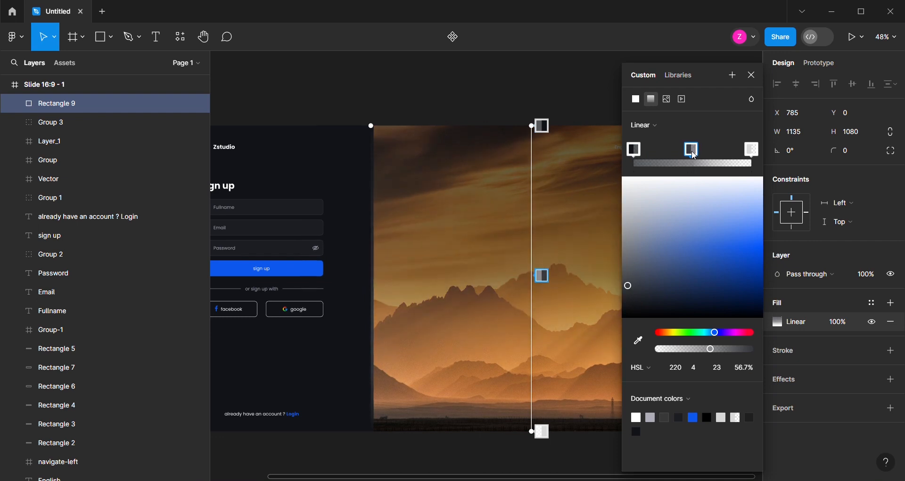
left_click(695, 417)
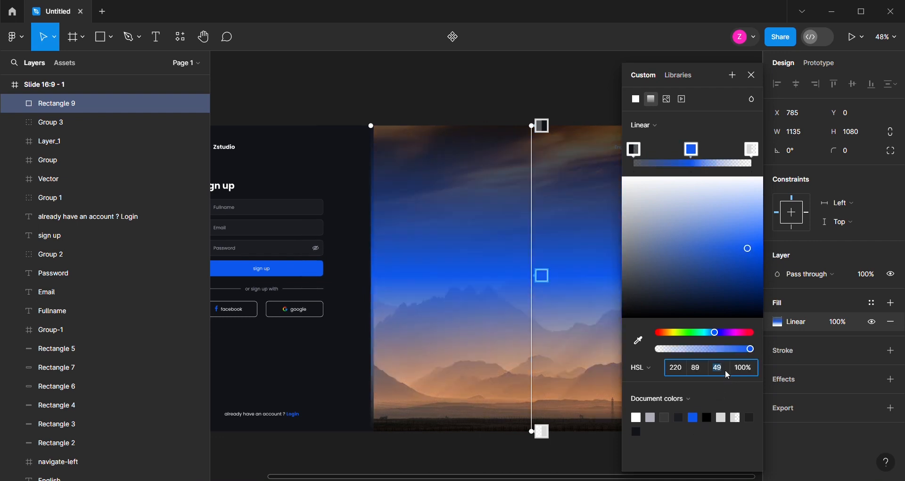
type("5")
key("Return")
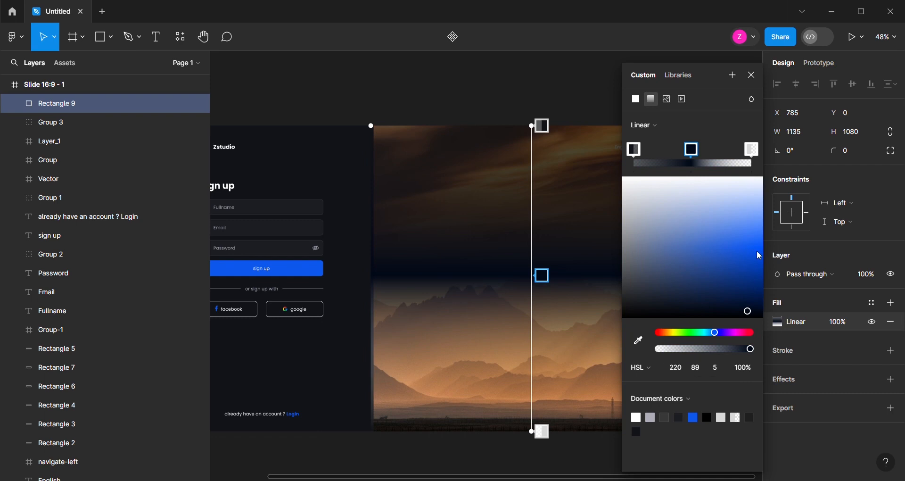
key("ctrl+z")
Lower the blue middle stop to 8% opacity and set the end stop to the form background's dark colour at 50% opacity
left_click_drag(715, 350, 669, 354)
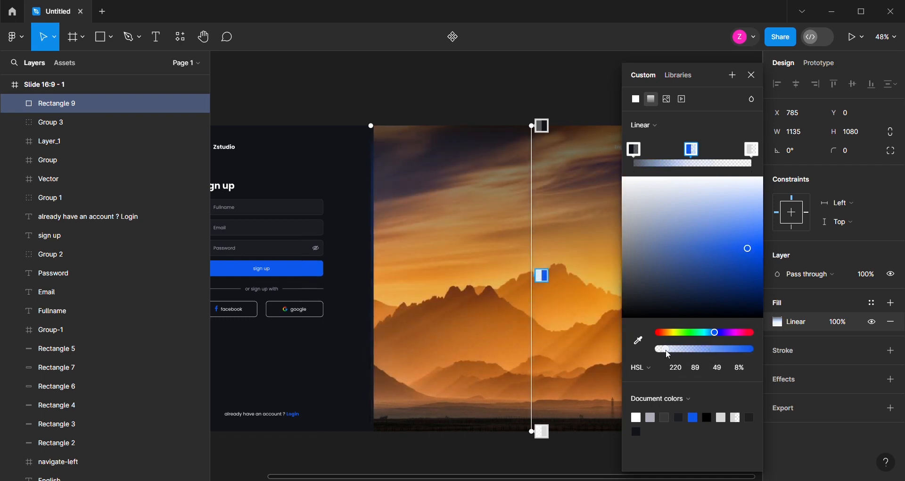
left_click(752, 150)
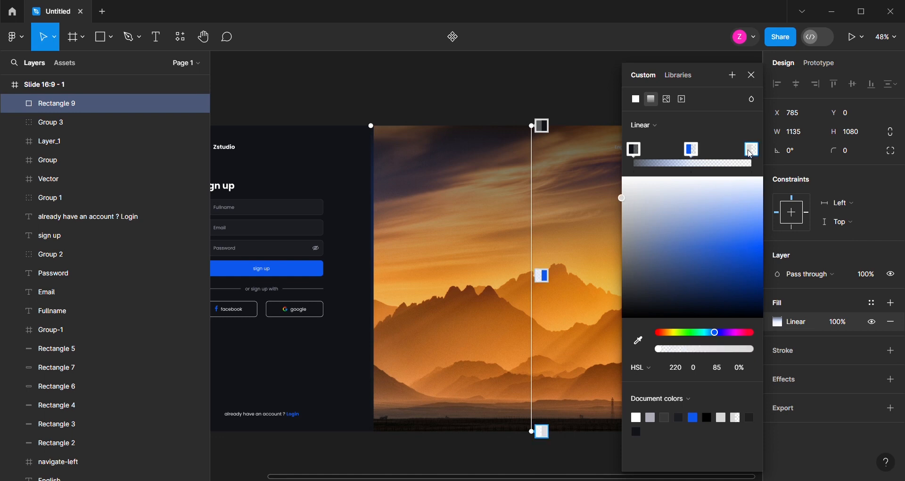
left_click(639, 341)
left_click(290, 369)
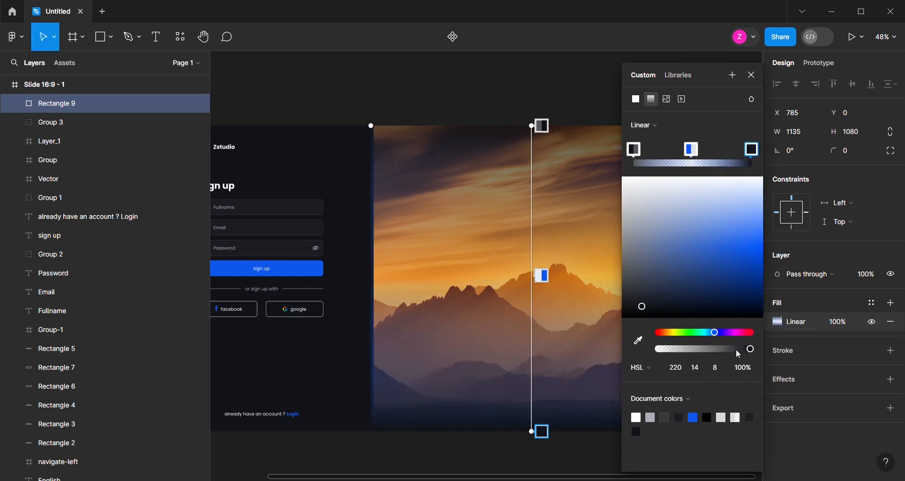
left_click_drag(712, 351, 706, 352)
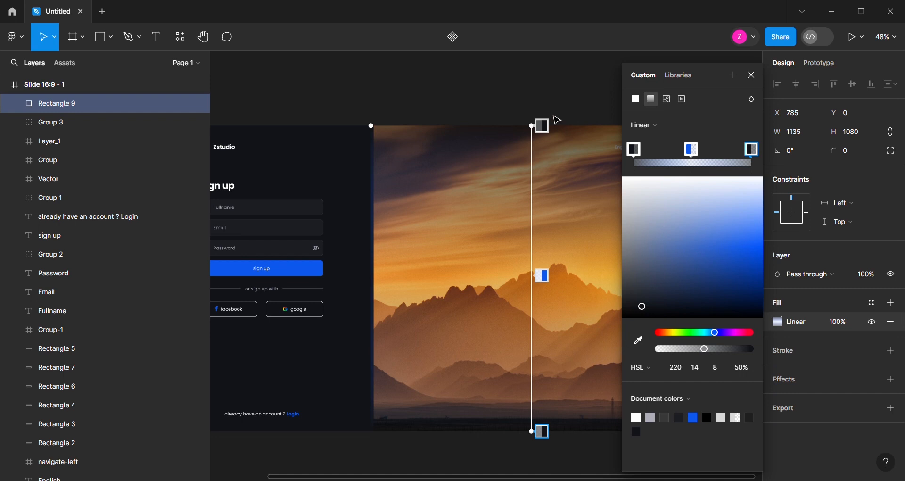
Group the gradient overlay with the sunset image and send the group behind the other layers
left_click(549, 105)
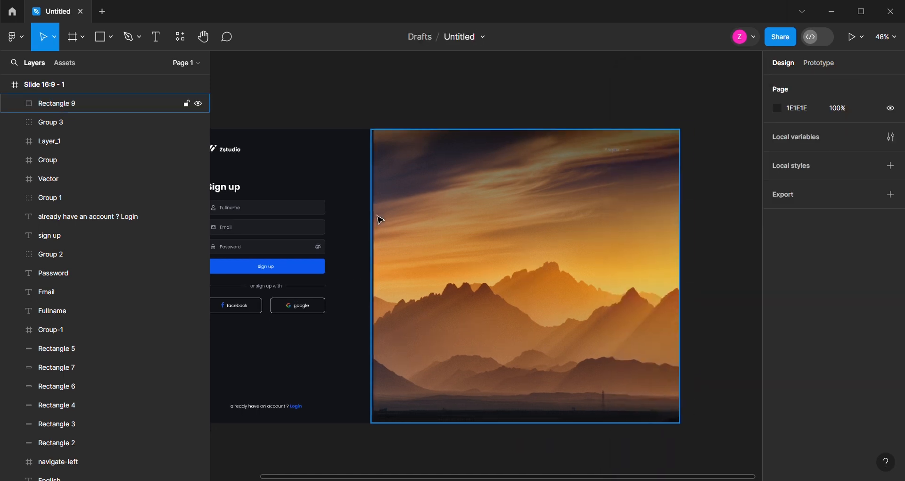
scroll(599, 285, "down", 1)
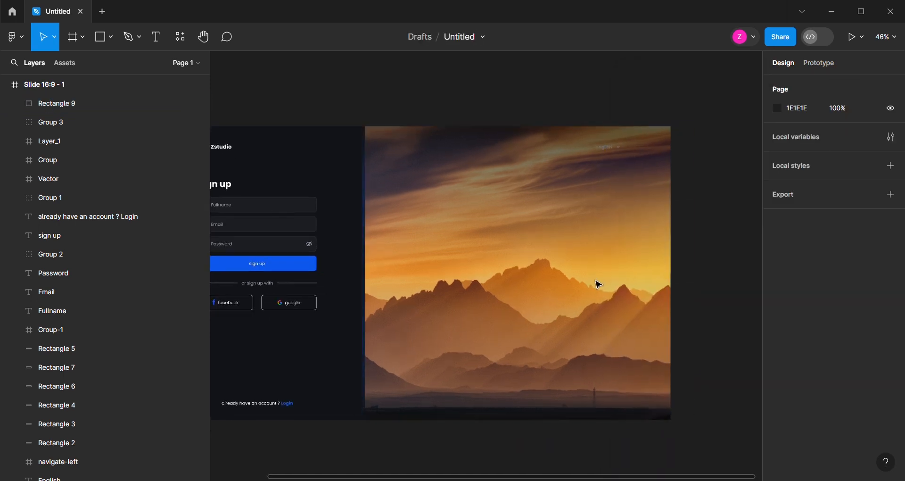
left_click(649, 303)
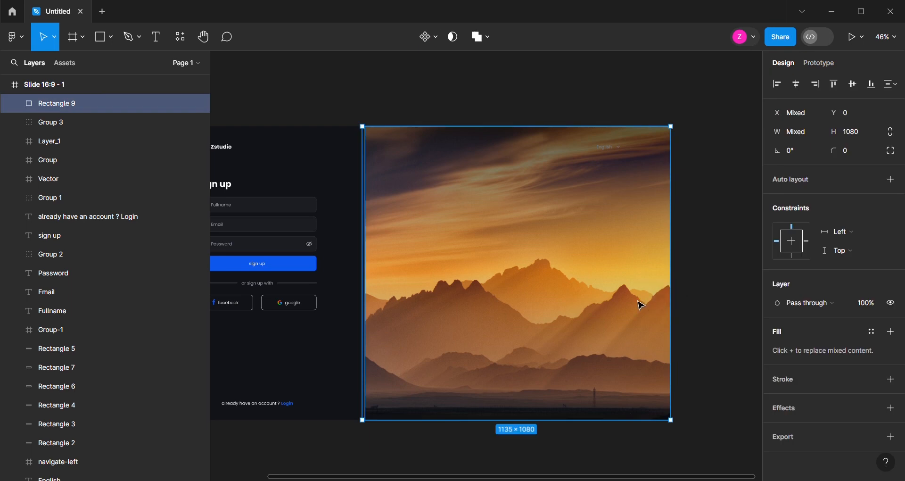
right_click(615, 281)
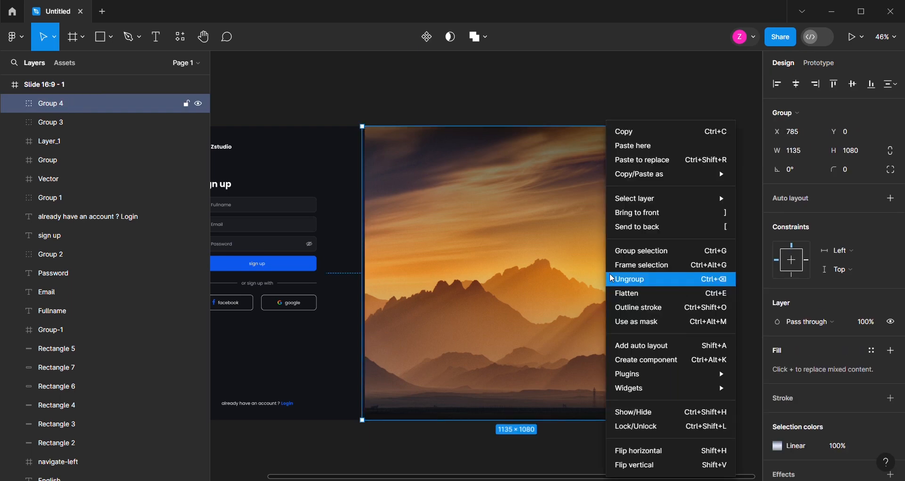
left_click(642, 229)
left_click(697, 197)
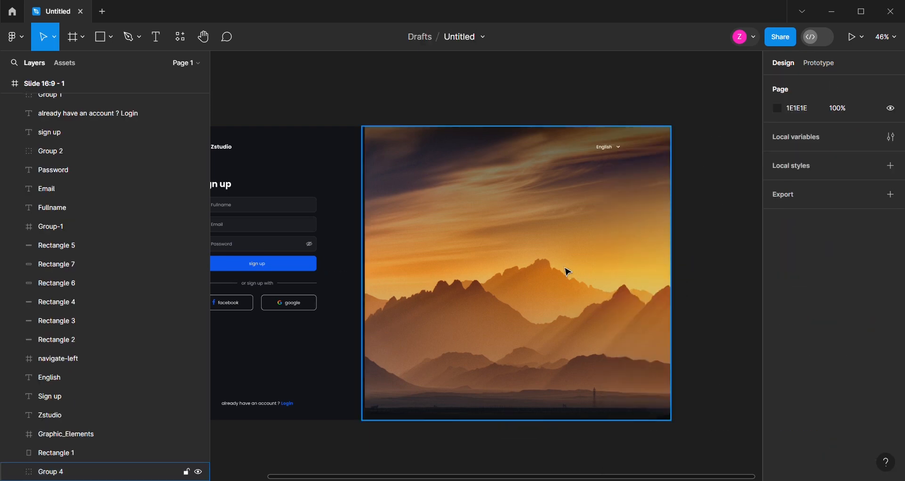
Add a text over the sunset sky reading "Welcome back !", "create your" and "account" on three lines
scroll(543, 372, "down", 2)
scroll(544, 372, "up", 2)
scroll(544, 249, "up", 1)
scroll(543, 249, "up", 1)
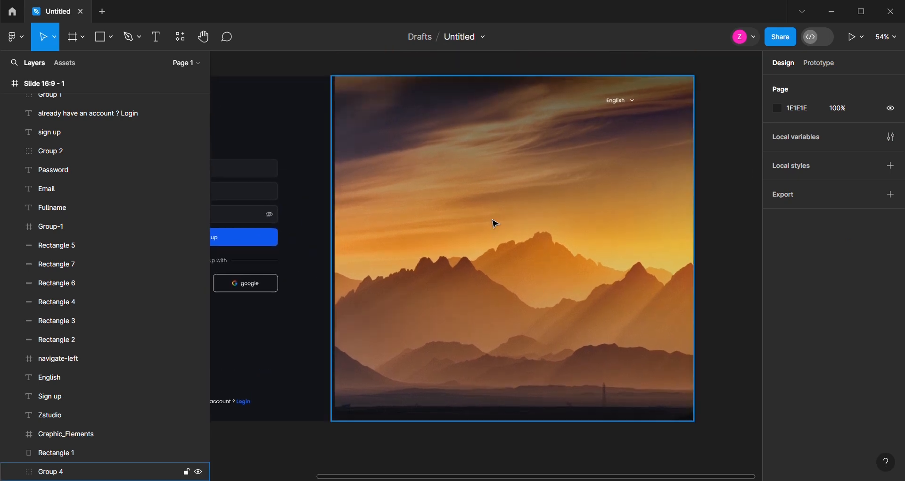
left_click(157, 37)
left_click(517, 183)
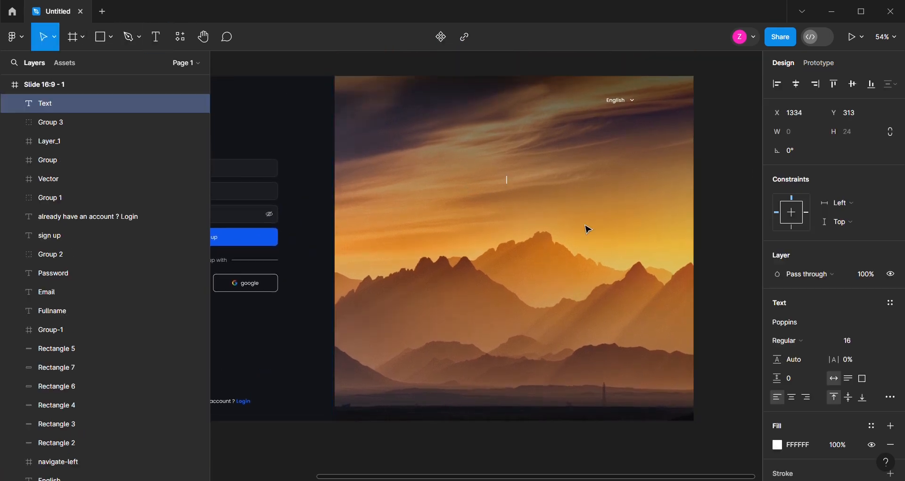
scroll(550, 218, "up", 3)
type("Welcome back !")
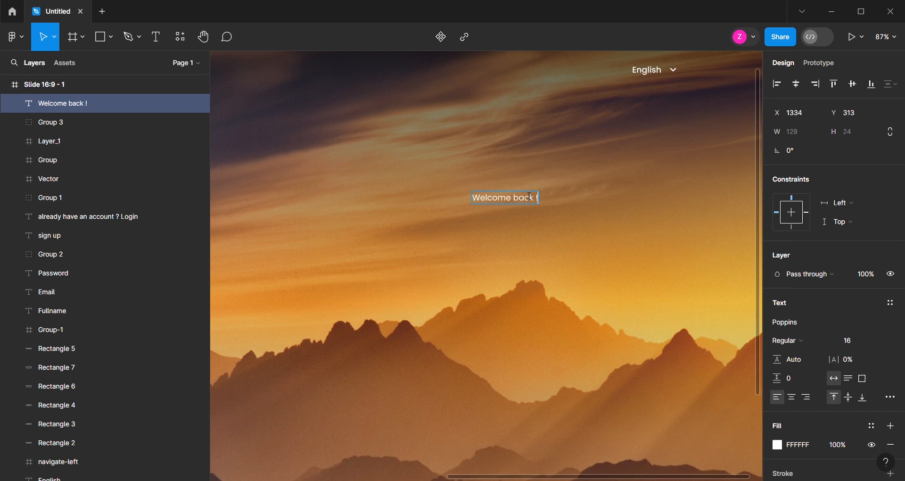
key("Return")
type("create your")
key("Return")
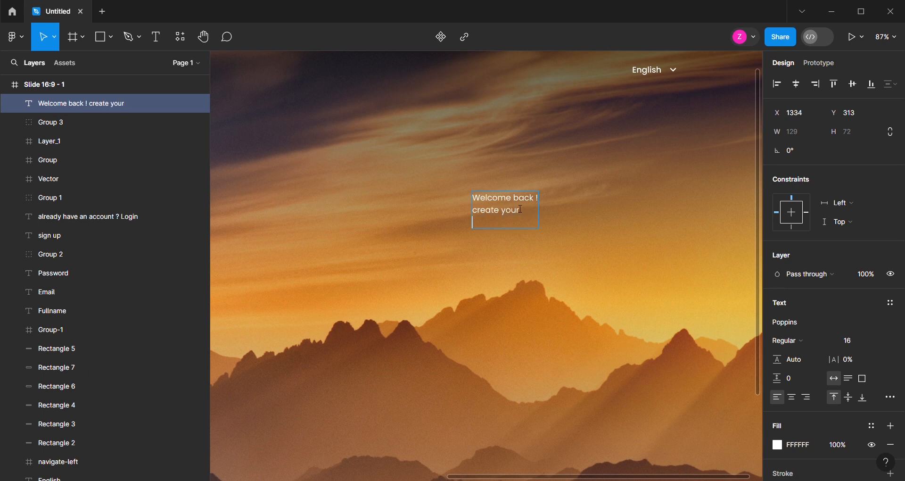
type("account")
scroll(520, 209, "up", 1)
left_click(526, 294)
Set the welcome text's font size to 48 and its weight to Bold
scroll(465, 238, "down", 2)
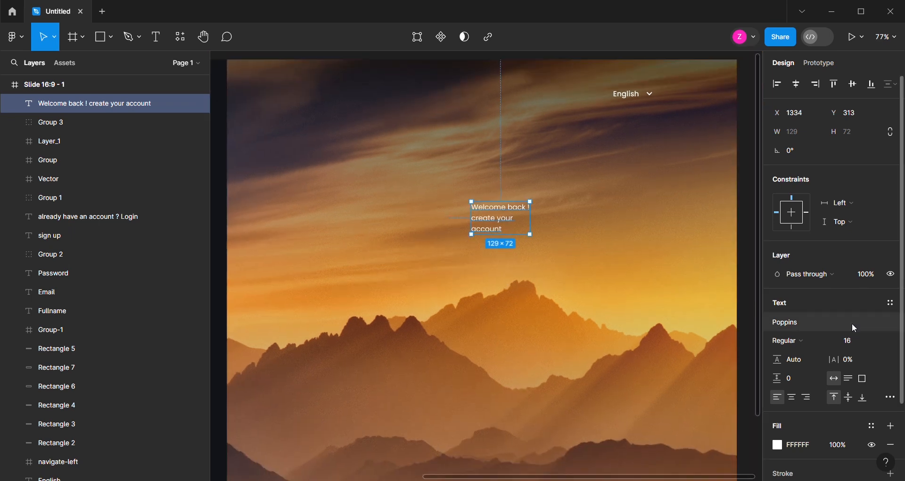
left_click(881, 341)
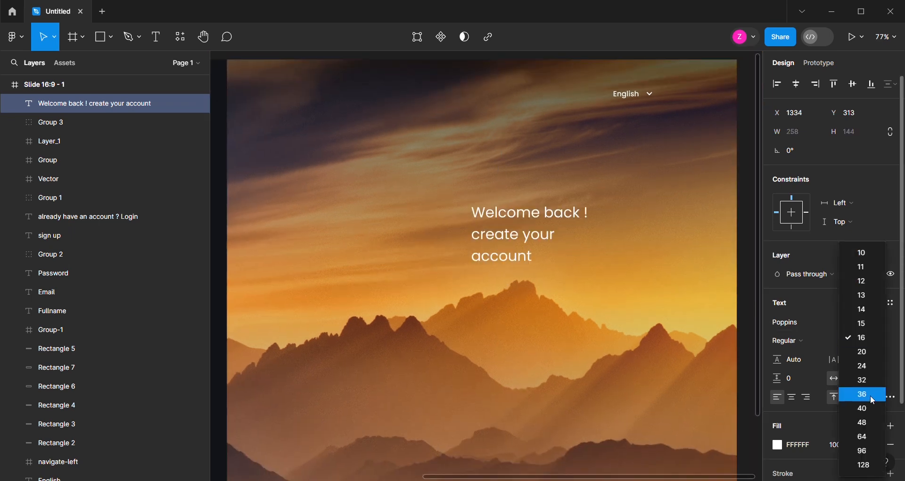
left_click(868, 420)
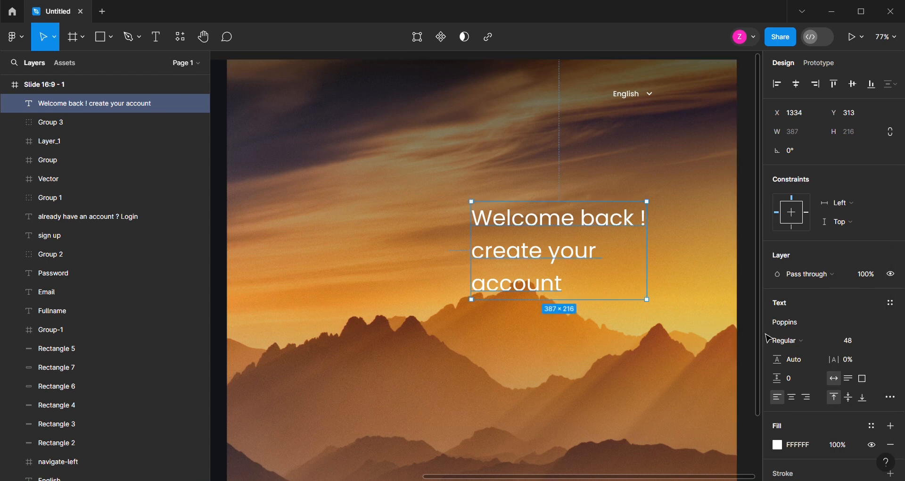
left_click(790, 340)
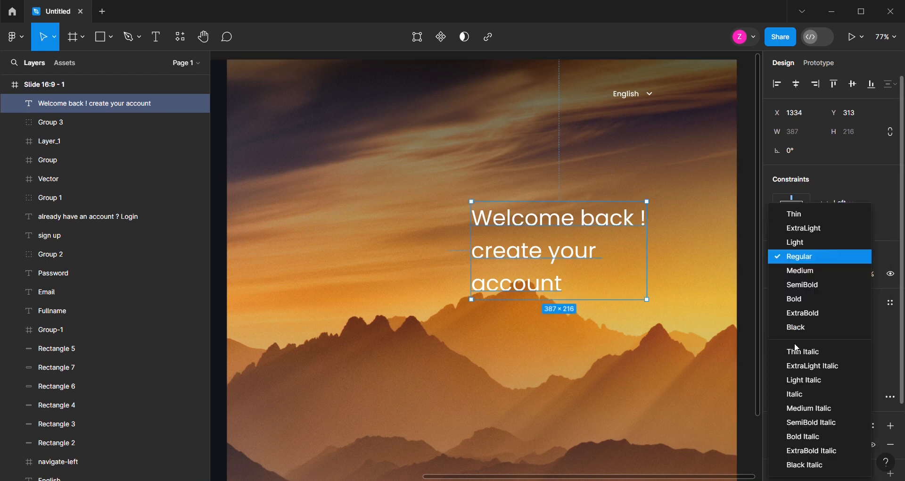
left_click(800, 300)
Move the welcome text left to about X 1187 and make its "Welcome back !" line ExtraBold
left_click_drag(533, 228, 467, 226)
double_click(480, 224)
left_click_drag(589, 224, 404, 224)
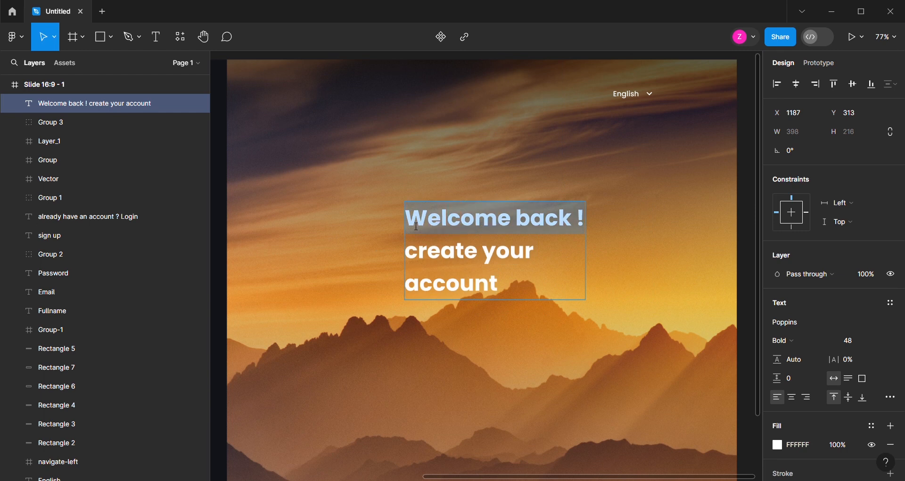
left_click(796, 341)
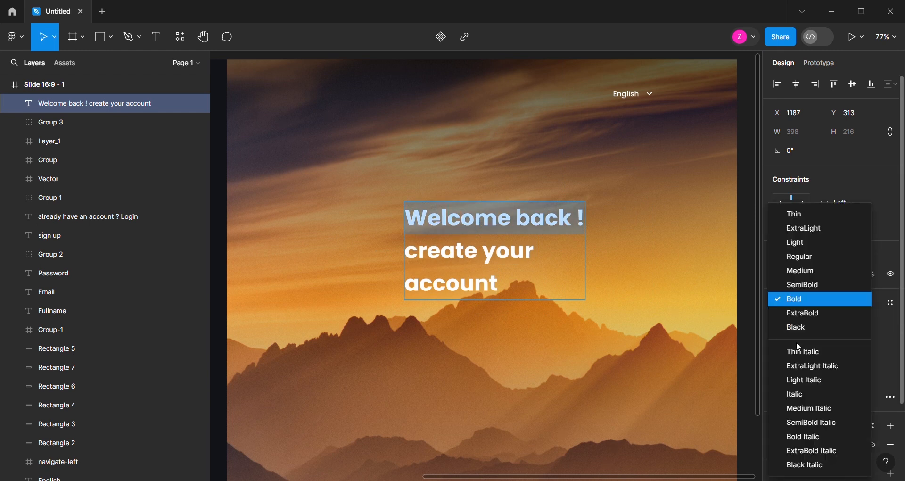
left_click(805, 313)
scroll(390, 210, "down", 1)
scroll(391, 211, "down", 2)
key("Escape")
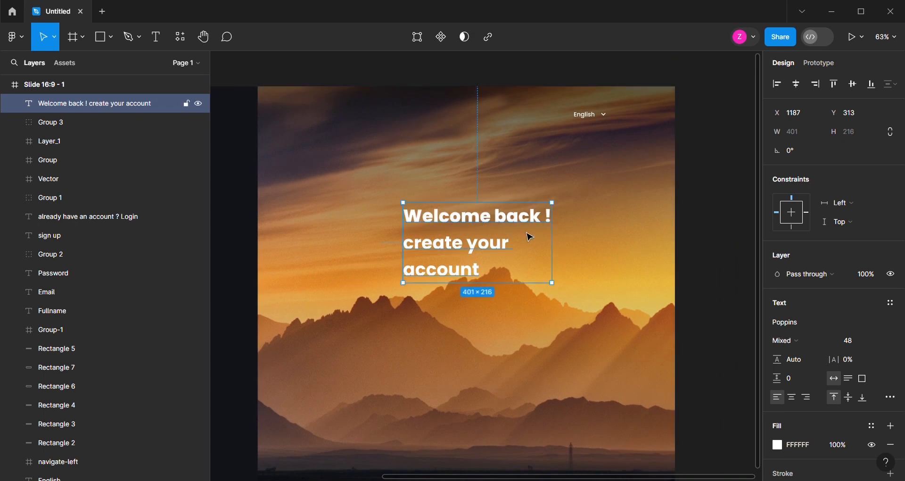
Centre the welcome text horizontally on the sunset image group
left_click(588, 235, "shift")
left_click(796, 84)
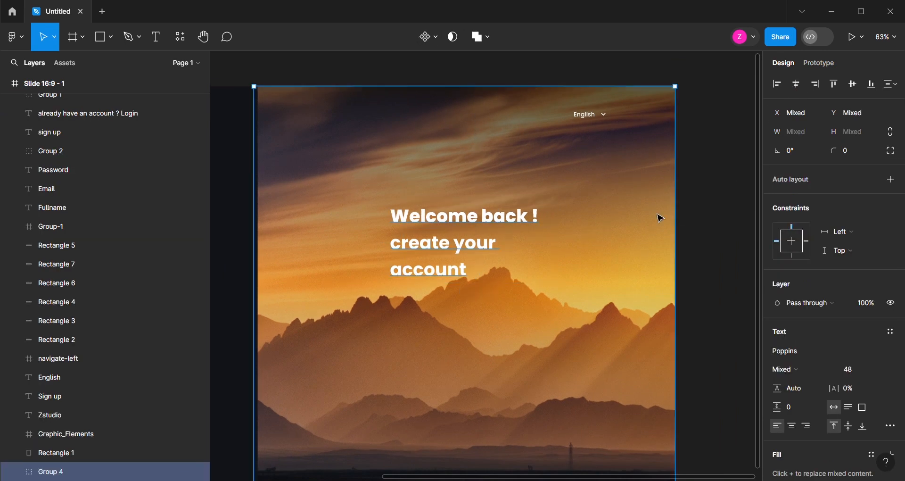
left_click(687, 194)
Duplicate the welcome text directly below the original, at about Y 540
scroll(621, 239, "down", 1)
scroll(408, 285, "up", 1)
left_click(449, 209)
left_click_drag(449, 209, 453, 306)
scroll(454, 306, "up", 1)
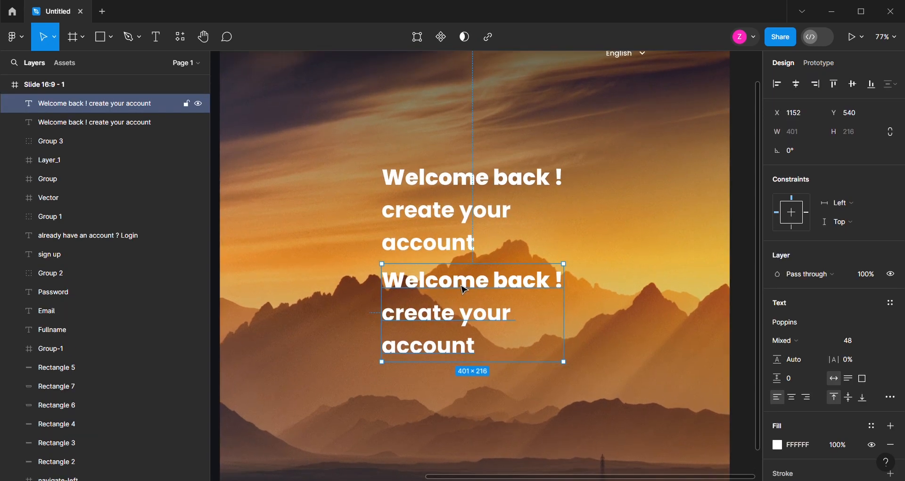
Replace the duplicated text with "share your artwork with the world"
double_click(465, 290)
type("sha")
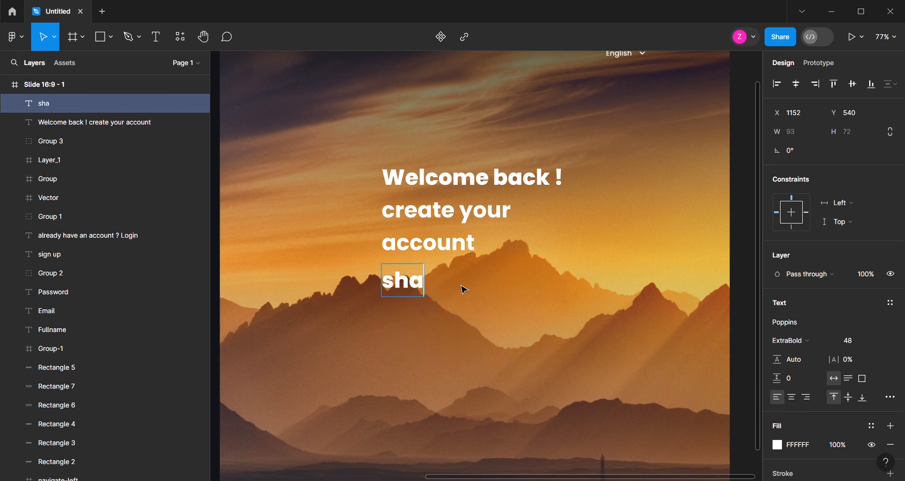
type("re your a")
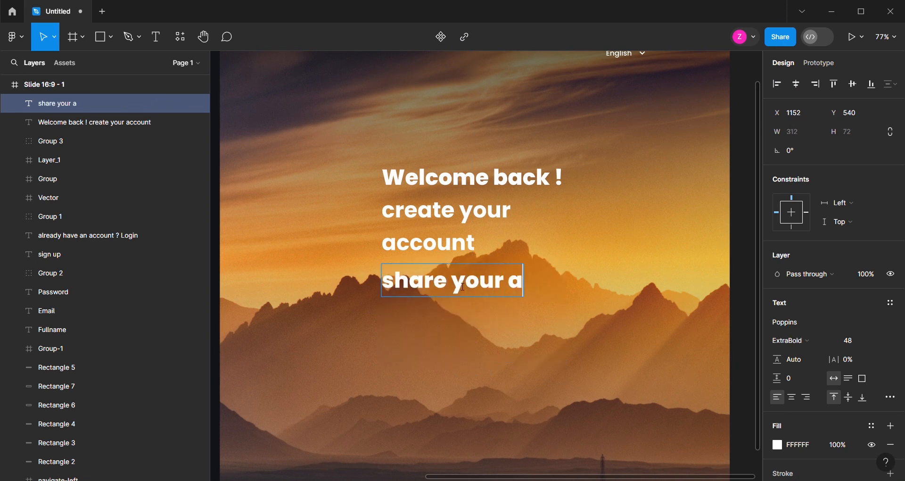
type("rtwor")
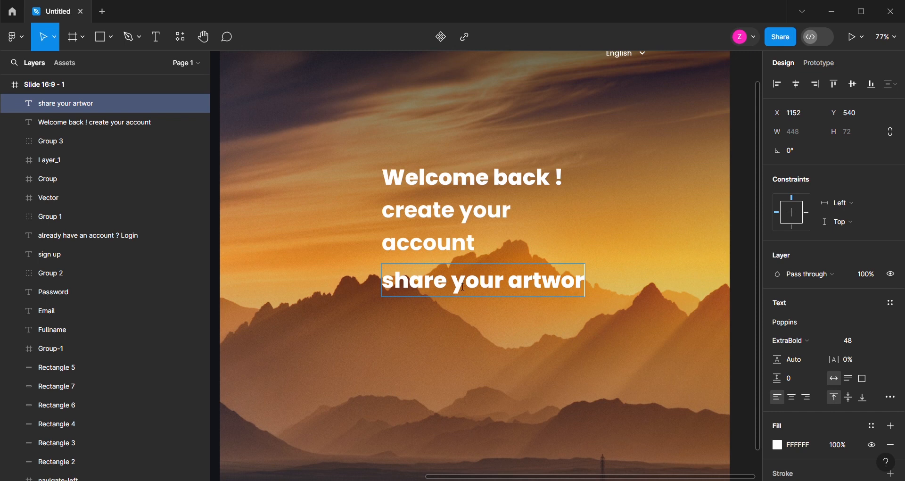
type("k with h")
key("BackSpace")
type("the world")
left_click(431, 378)
Set the tagline to size 20 and Medium weight, and place it under the heading, left-aligned with it at X 1152, Y 540
left_click_drag(650, 283, 620, 288)
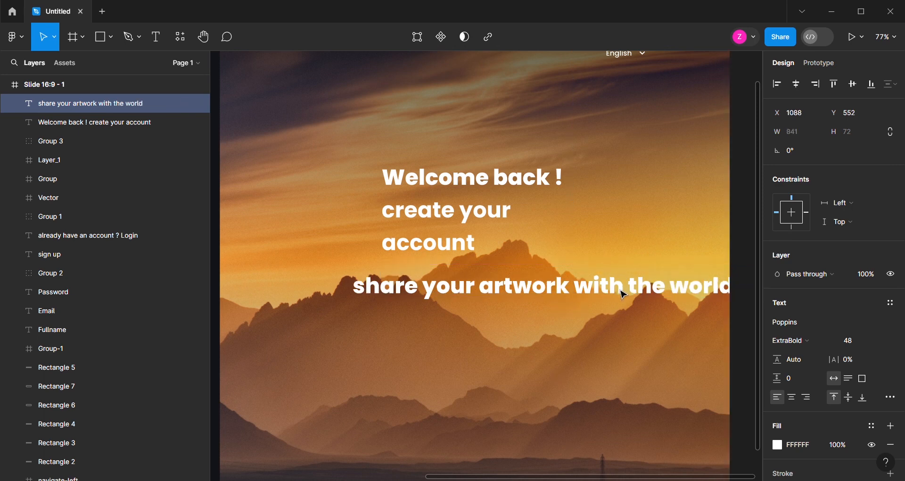
left_click(876, 343)
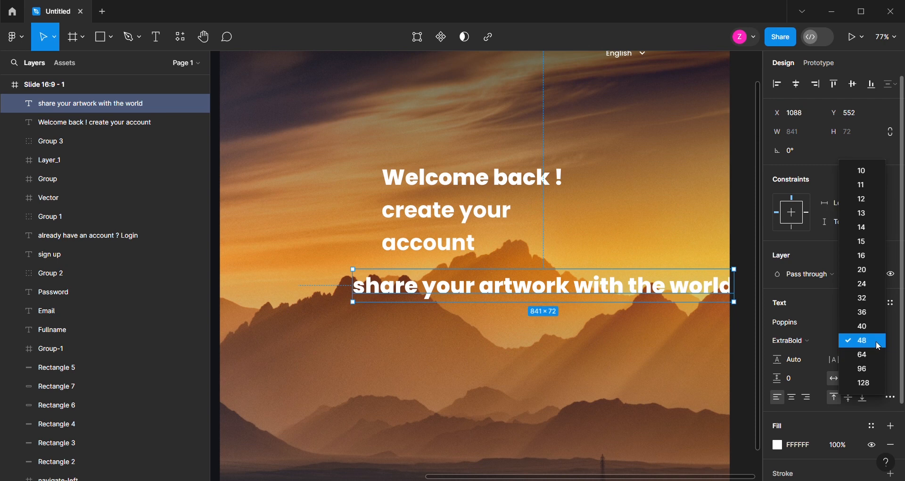
left_click(873, 271)
left_click(809, 342)
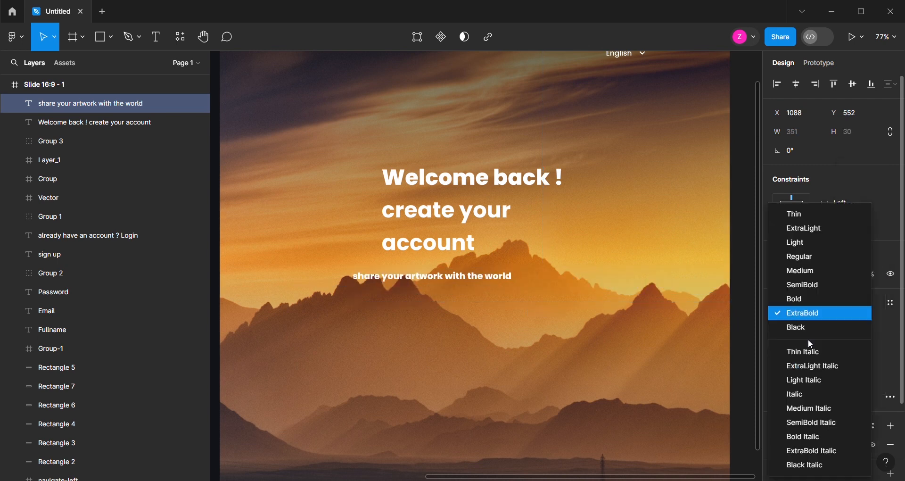
left_click(823, 272)
left_click_drag(440, 283, 466, 273)
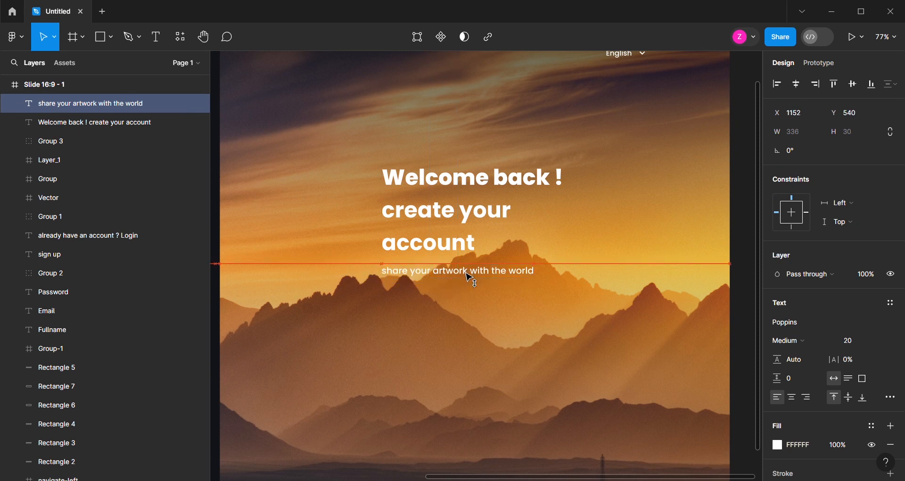
Draw a small square near the sunset image's lower edge and size it to 10 × 10 px
scroll(467, 275, "down", 5)
scroll(445, 332, "up", 1)
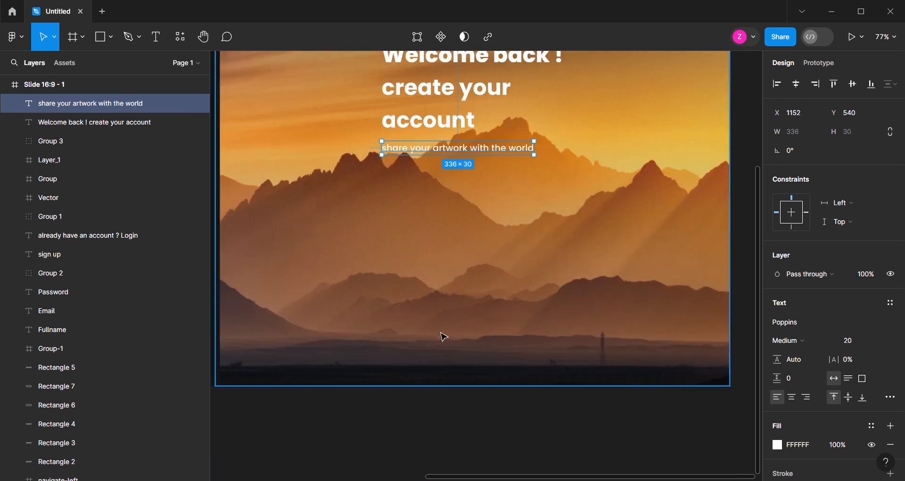
scroll(443, 333, "up", 2, "ctrl")
left_click(104, 39)
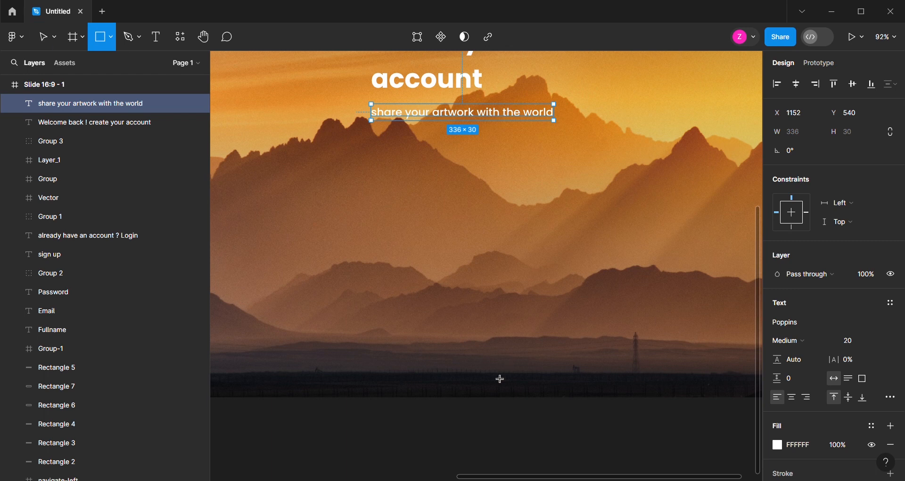
scroll(485, 388, "up", 3, "ctrl")
left_click_drag(437, 337, 446, 335, "alt+shift")
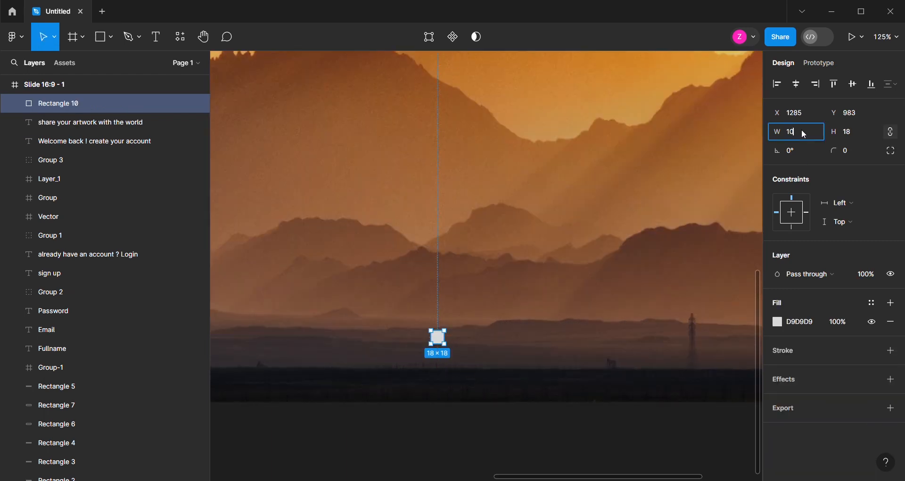
type("10")
key("Return")
Fill the small square with white (FFFFFF) and round its corners by 10 to form a dot
scroll(433, 340, "up", 3, "ctrl")
scroll(434, 343, "up", 1, "ctrl")
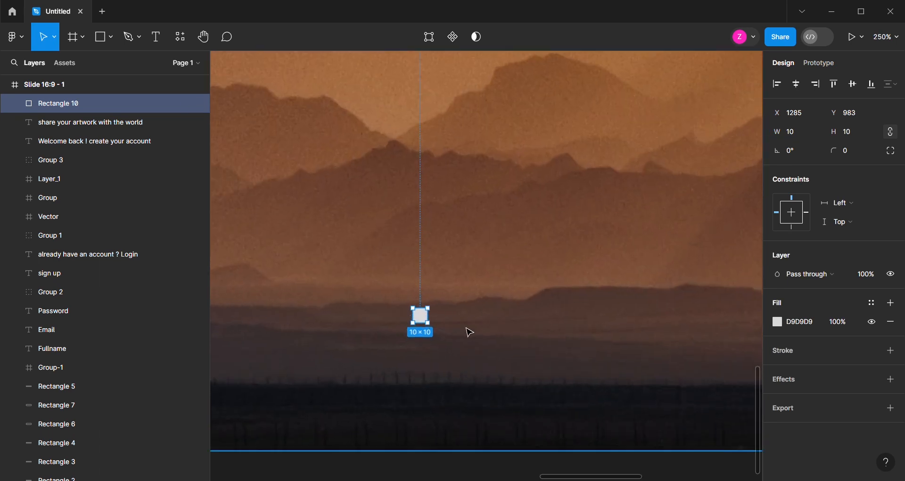
left_click(778, 325)
left_click_drag(708, 259, 622, 177)
left_click(843, 151)
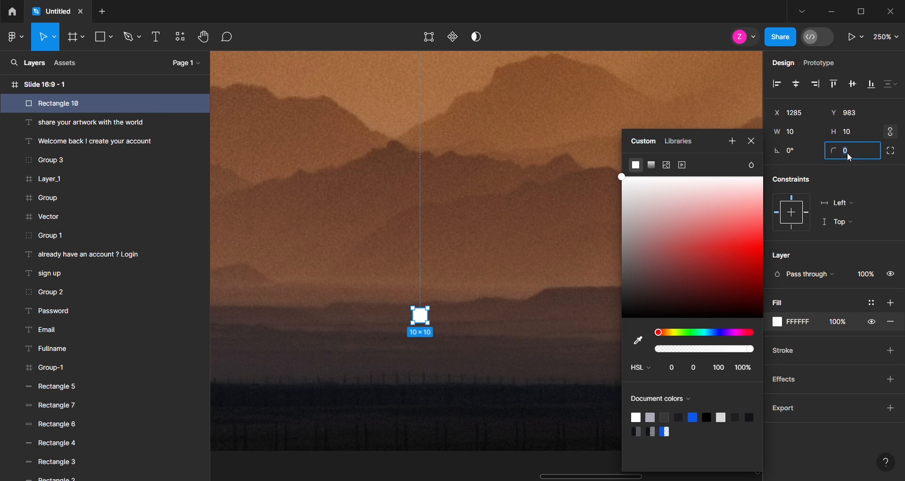
key("Return")
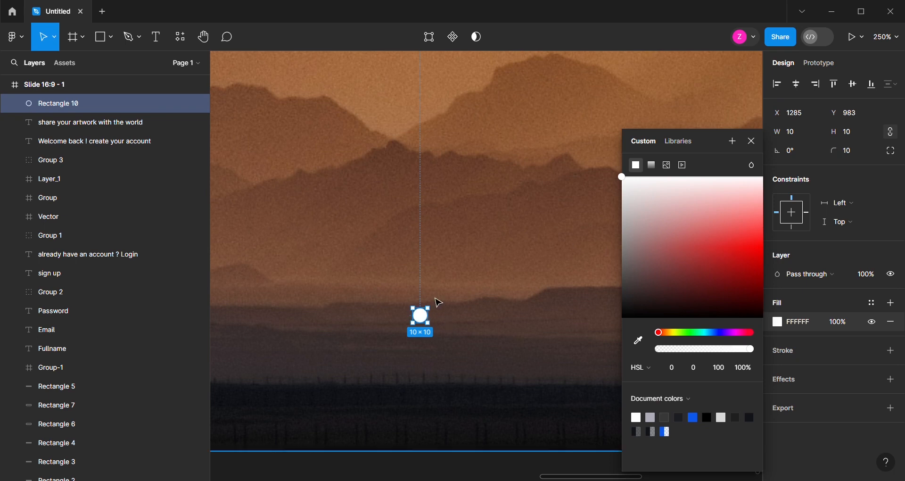
Duplicate the white dot beside the original, to X 1303 at the same height
left_click(428, 322)
left_click_drag(428, 322, 456, 323)
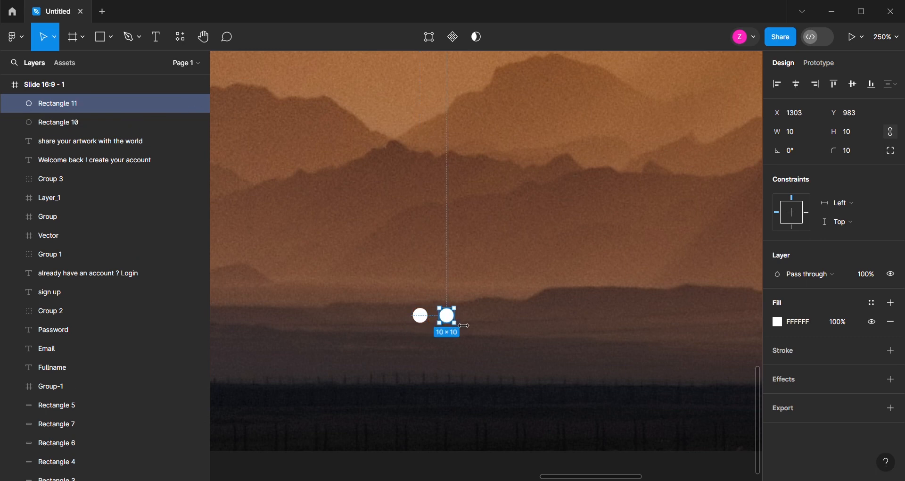
Try setting the duplicated dot's width to 39 px and undo the resize
left_click(806, 131)
type("38")
key("Return")
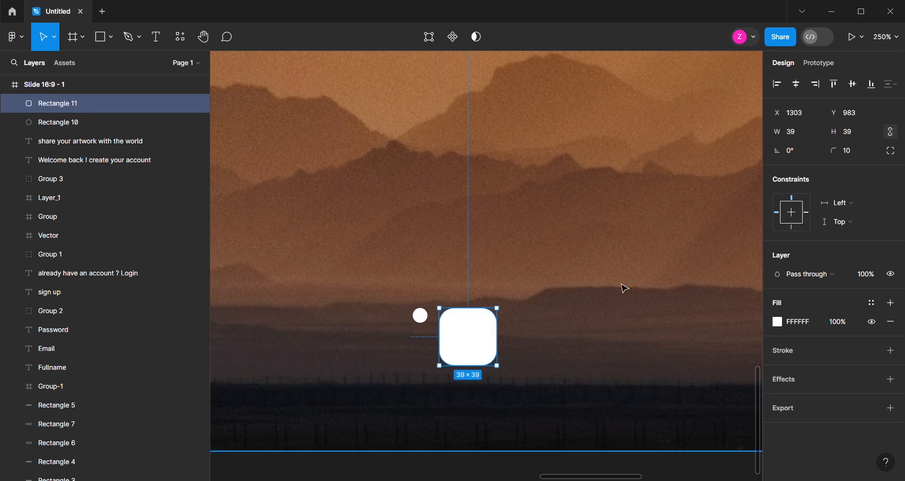
key("ctrl+z")
Set the duplicated dot's height to 39 px
left_click(855, 132)
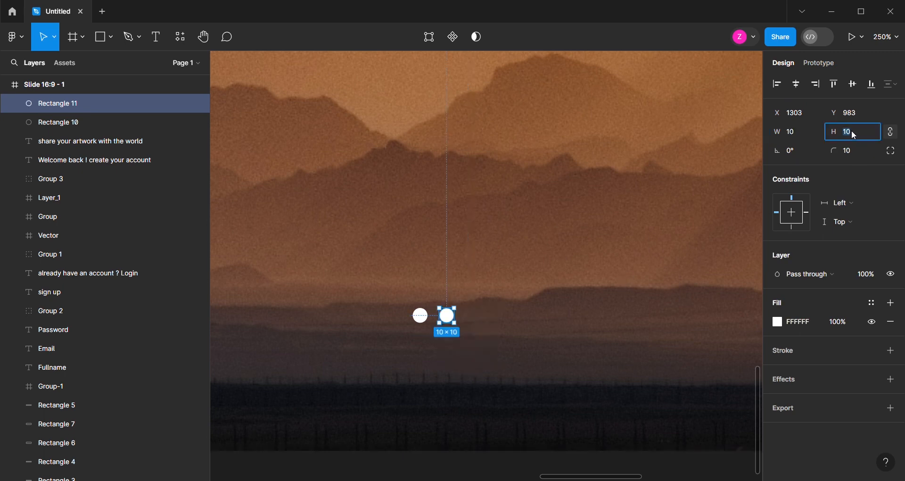
type("38")
key("Return")
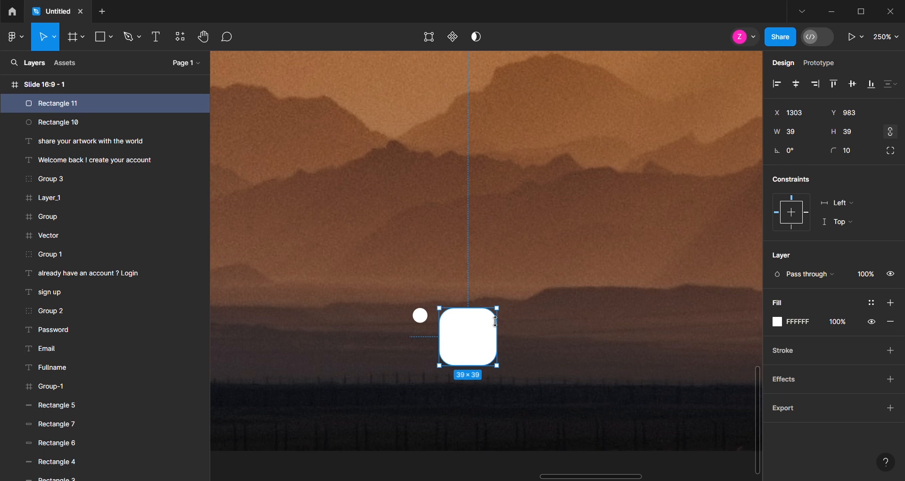
Undo the duplicated dot's height change and stretch it horizontally into a 39 × 10 pill
key("ctrl+z")
left_click_drag(460, 324, 506, 326)
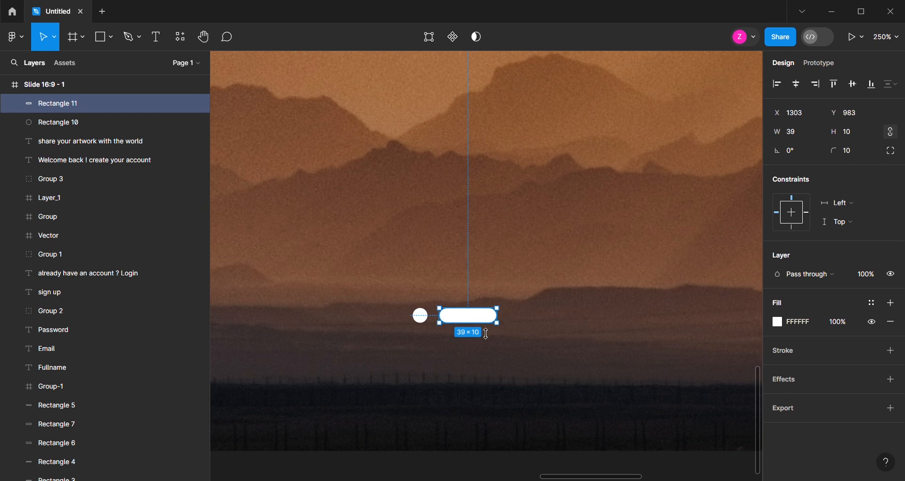
Duplicate the small white dot twice beyond the pill's far end, placing the outer copy at X 1368, Y 983
left_click(422, 319)
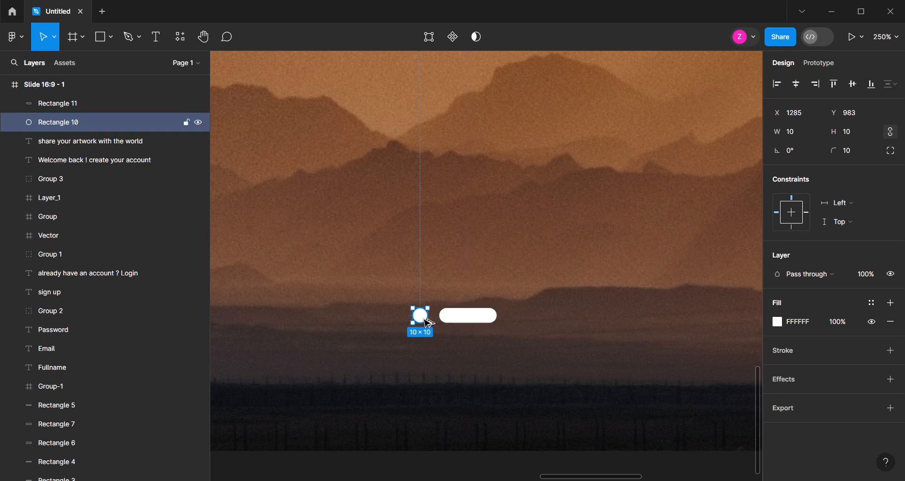
double_click(428, 323)
key("Escape")
left_click_drag(427, 322, 546, 324, "alt")
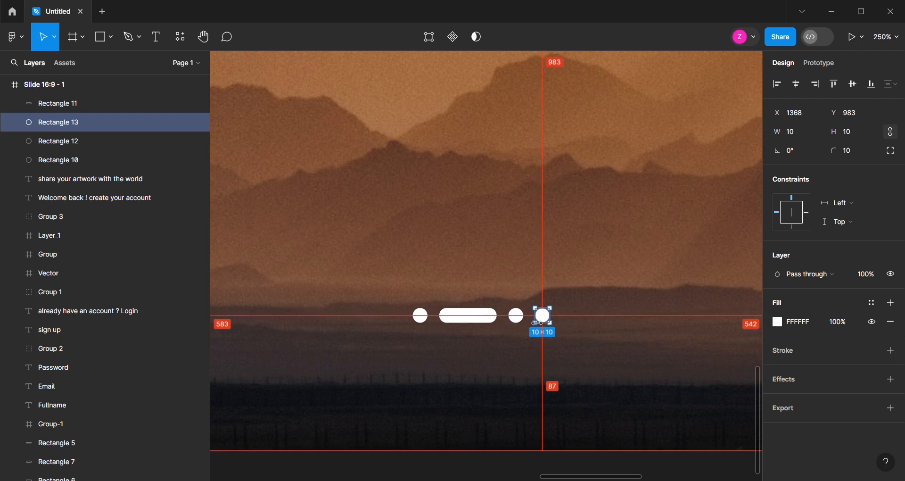
Fill the pill between the dots with the document blue 0E58ED
left_click(492, 320)
left_click(778, 322)
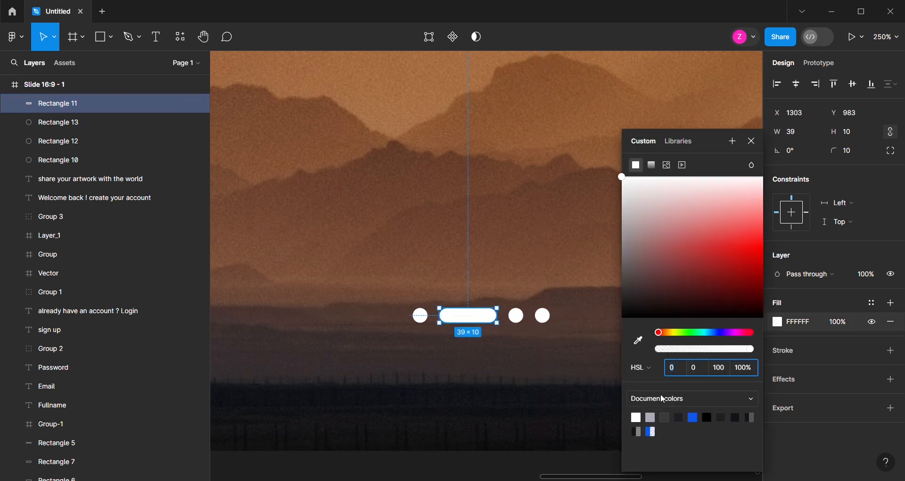
left_click(693, 418)
Group the blue pill with the three white dots
left_click(421, 316, "shift")
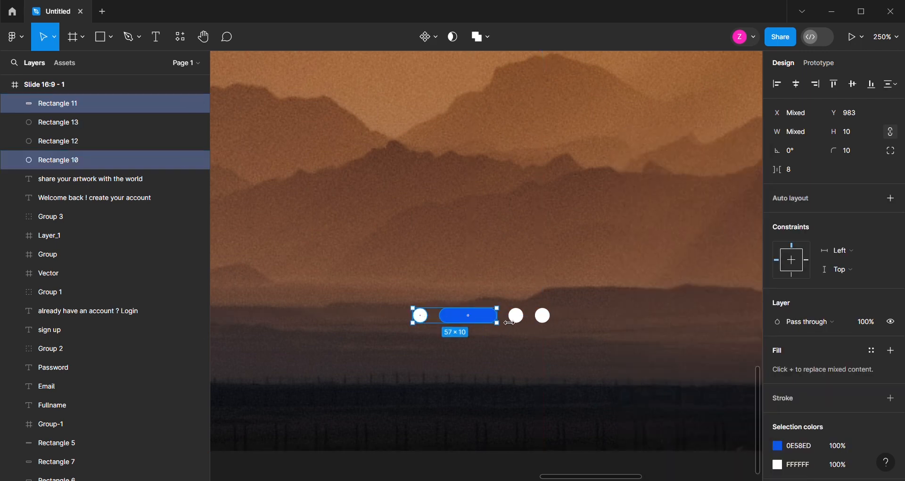
left_click(516, 316, "shift")
left_click(543, 320, "shift")
key("ctrl+g")
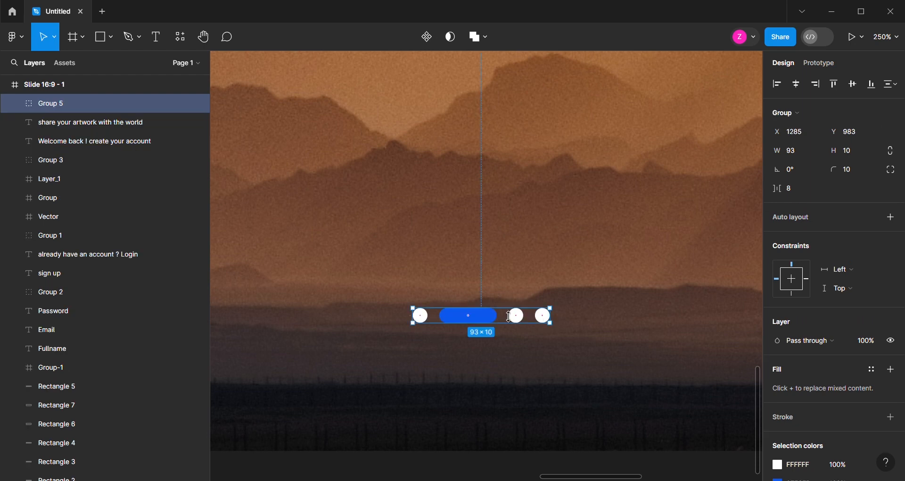
Move the slider dots group down to Y 1020 near the image's lower edge and deselect it
scroll(496, 317, "down", 5)
scroll(495, 317, "up", 5)
scroll(504, 321, "down", 5)
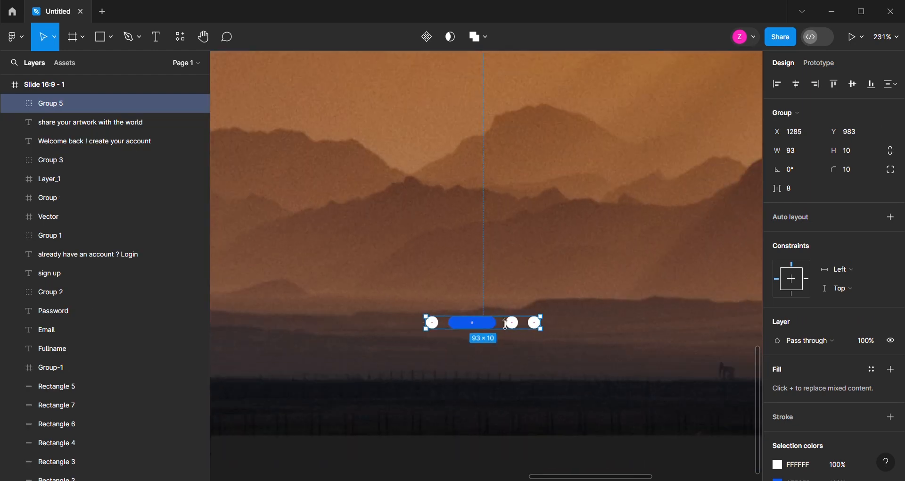
scroll(568, 323, "down", 3)
scroll(566, 326, "left", 3)
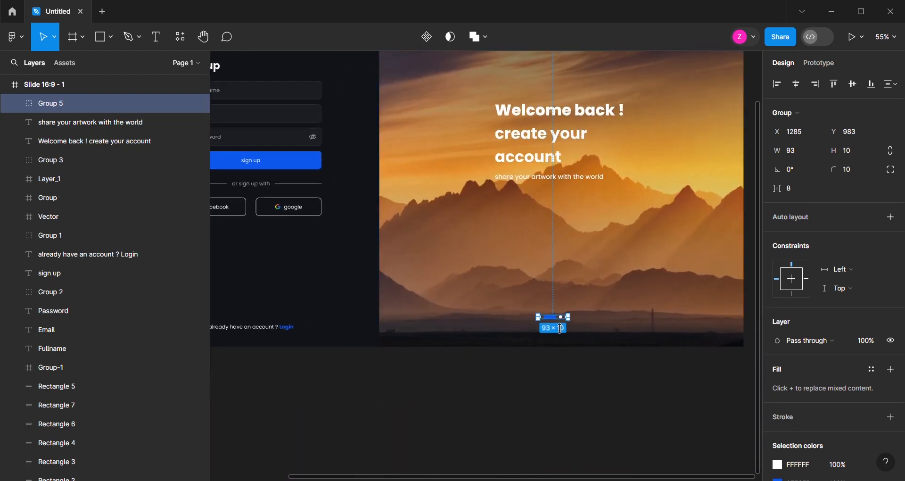
left_click_drag(560, 323, 559, 335)
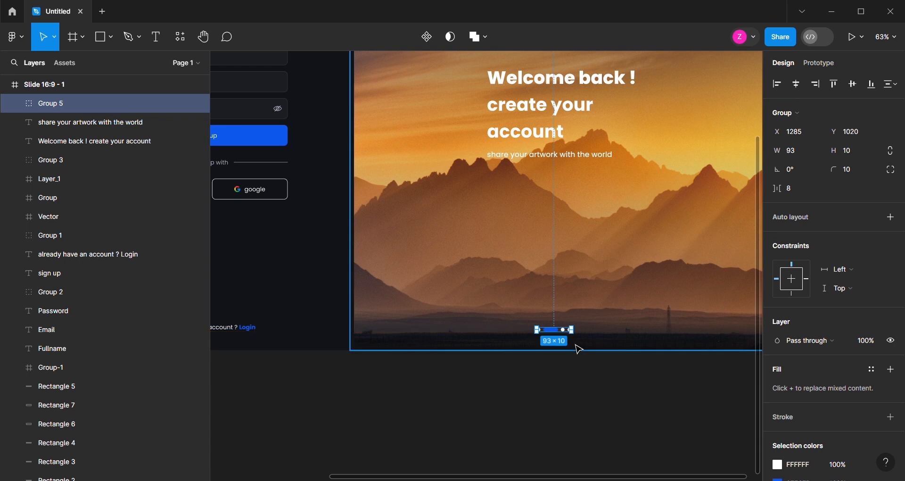
left_click(572, 373)
scroll(491, 354, "down", 4)
scroll(475, 295, "up", 2)
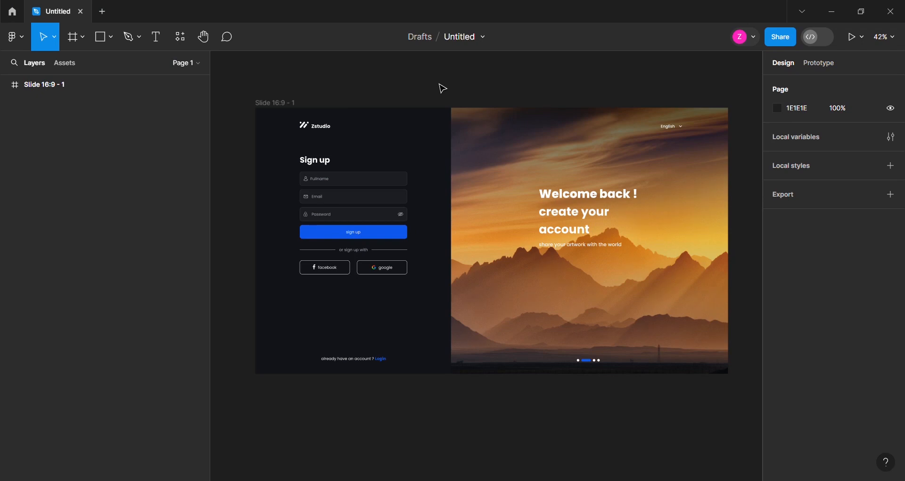
Move the Fullname field's text, icon and rectangle together out of the frame onto the empty canvas beside it
scroll(440, 85, "down", 2)
scroll(220, 145, "up", 6)
scroll(757, 244, "down", 5)
scroll(530, 225, "up", 3)
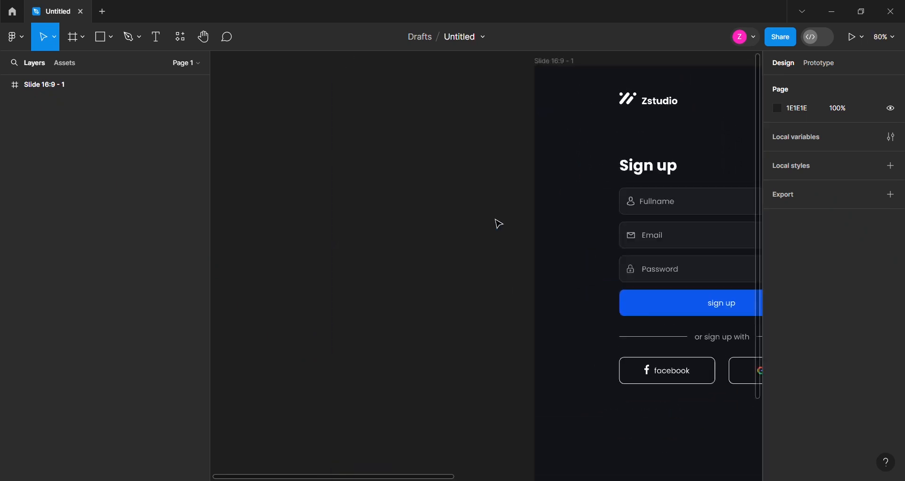
left_click(653, 207)
left_click(633, 204, "shift")
left_click(707, 204, "shift")
left_click_drag(707, 205, 376, 79)
scroll(340, 110, "up", 1)
scroll(344, 102, "up", 3)
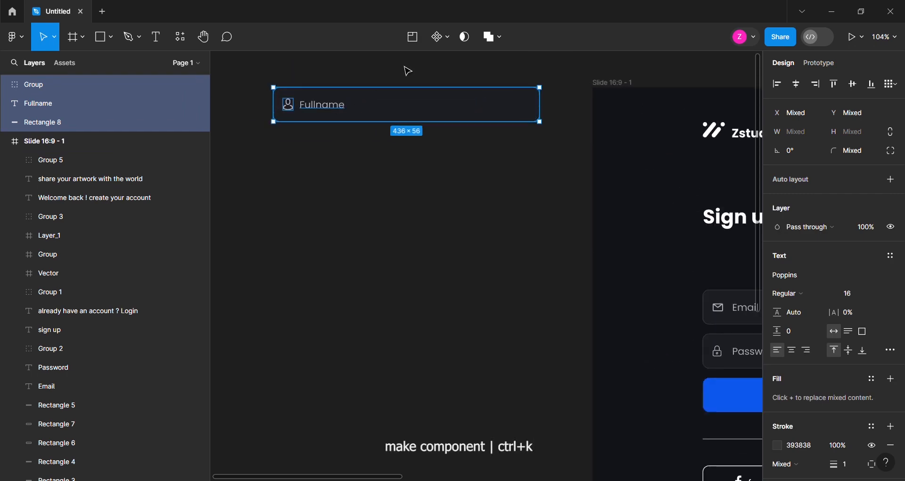
Turn the Fullname field into a component and add a second variant named "on click"
left_click(438, 38)
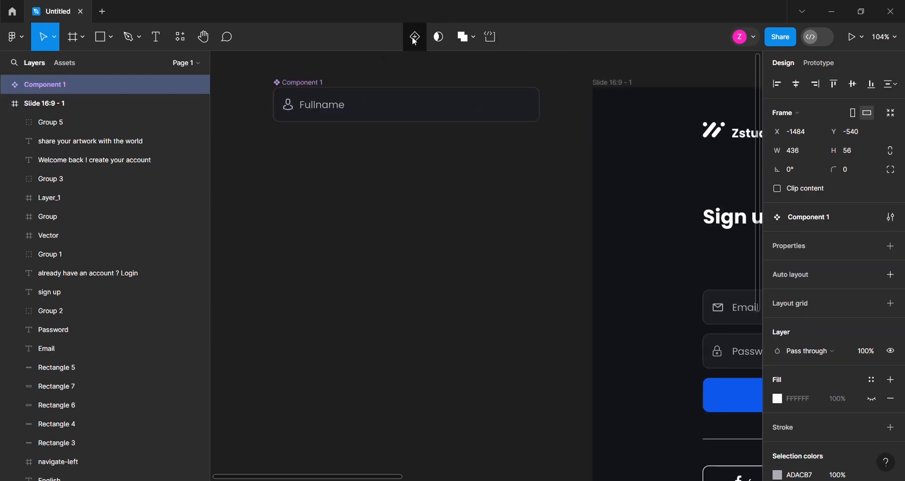
left_click(415, 38)
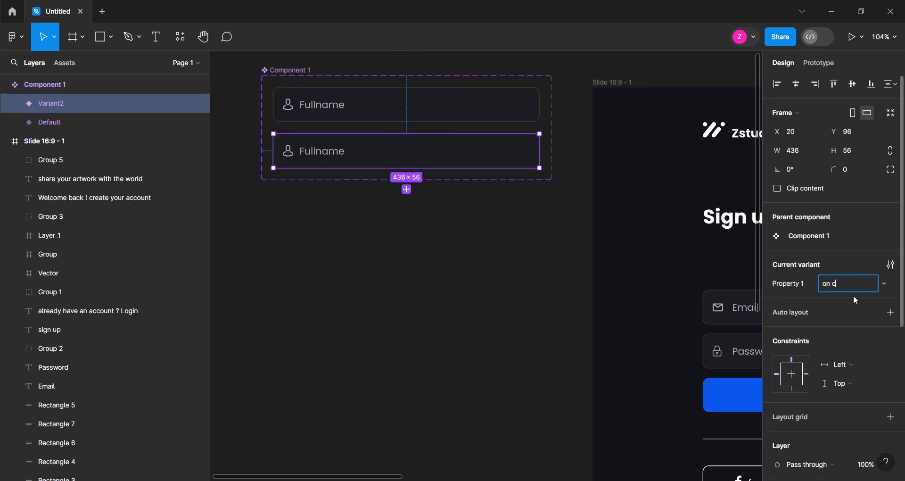
type("ck")
key("Return")
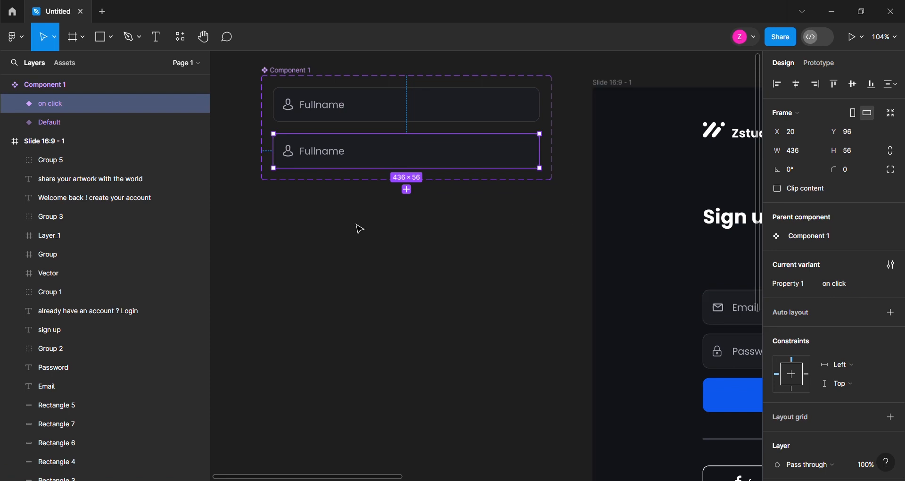
Set the Fullname text in the on click variant to size 11 and move it up to Y 6
scroll(276, 232, "up", 1)
scroll(355, 196, "up", 3)
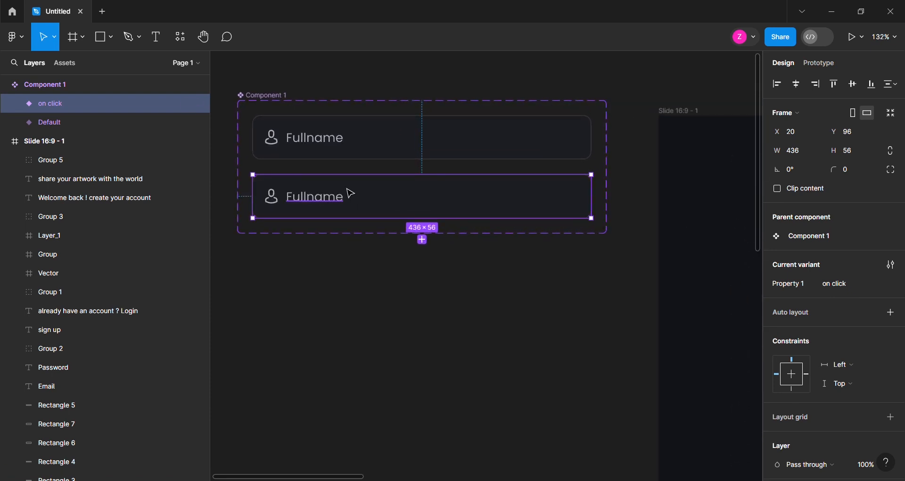
left_click(326, 208)
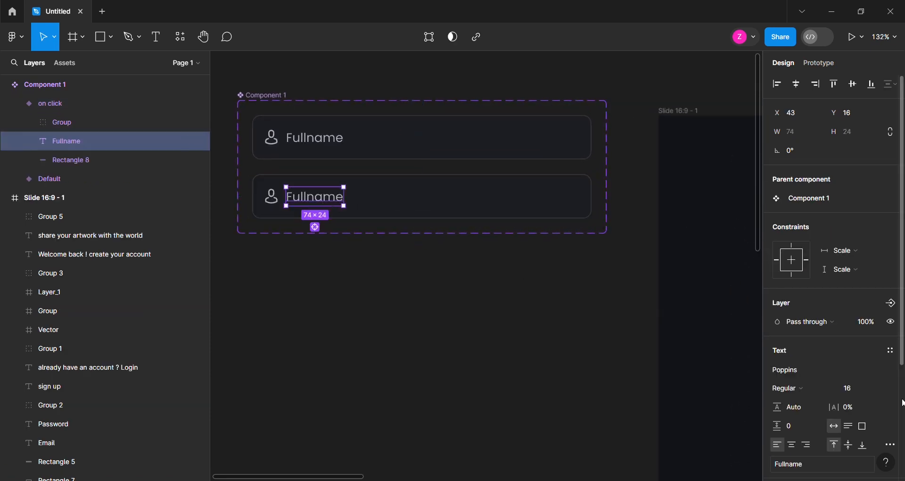
left_click(889, 395)
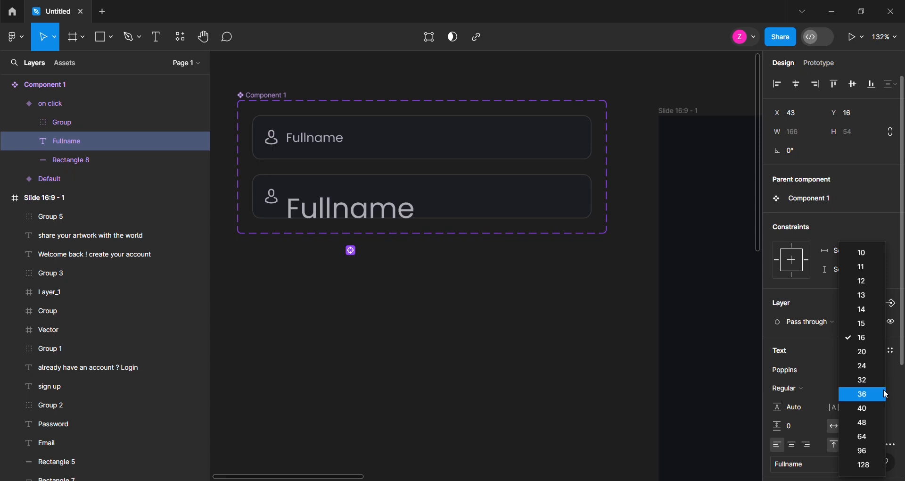
left_click(863, 270)
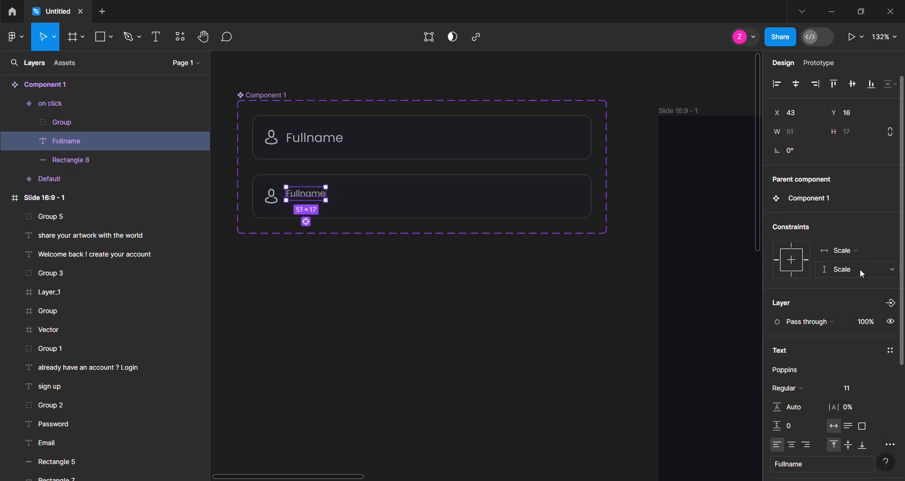
key("shift+Up")
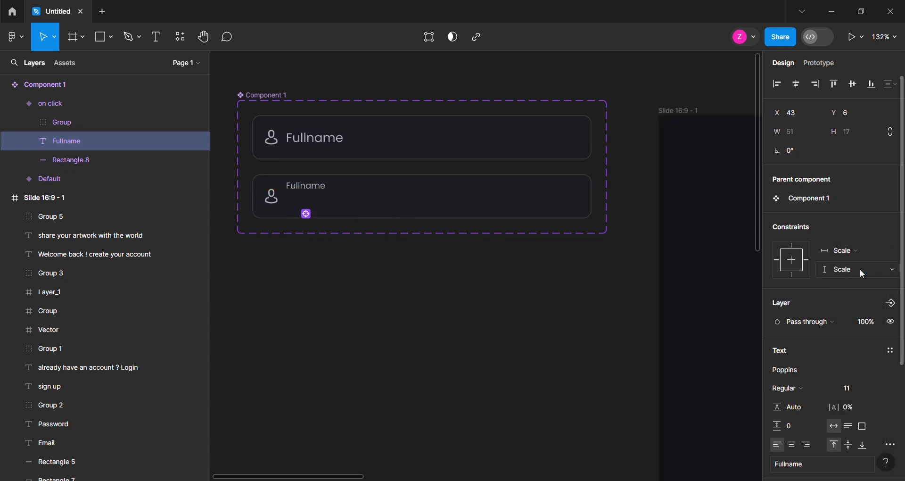
Lighten the stroke of the on click variant's rectangle to 787777
left_click(415, 194)
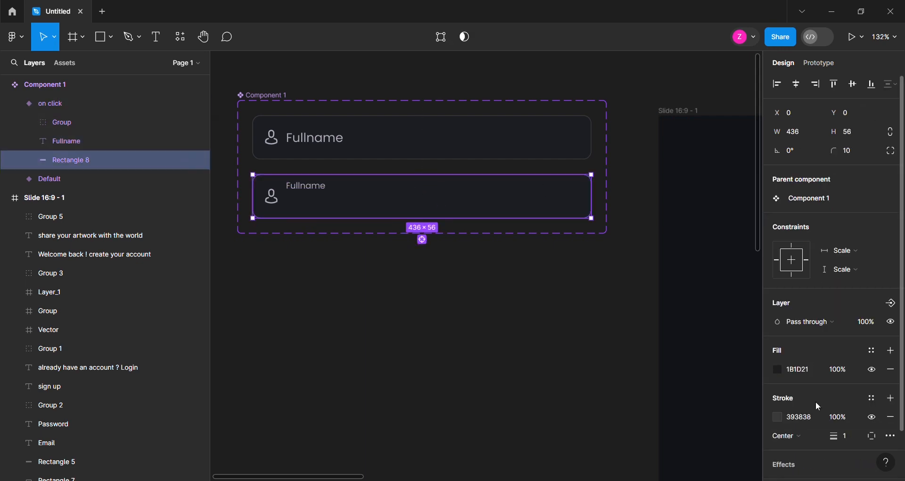
left_click(777, 418)
left_click_drag(623, 256, 623, 256)
scroll(458, 188, "up", 1)
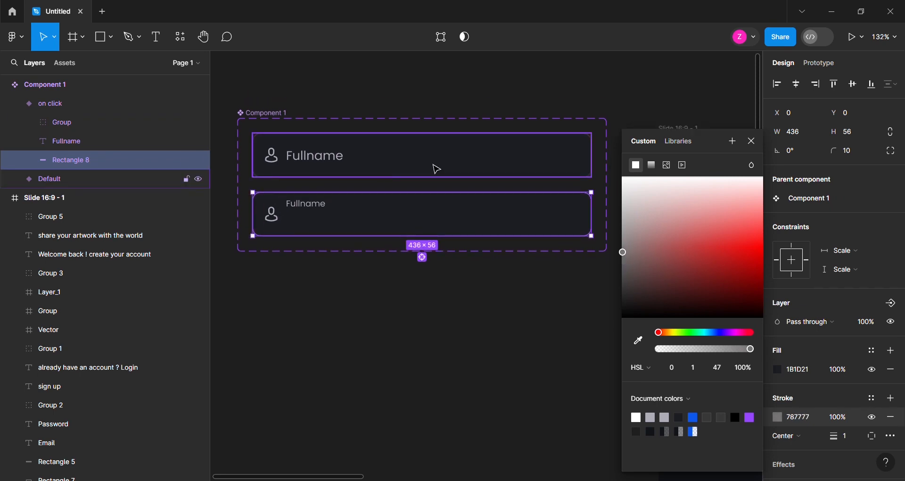
Add an On click interaction changing the Default variant to on click, using Smart animate with Gentle easing
left_click(437, 169)
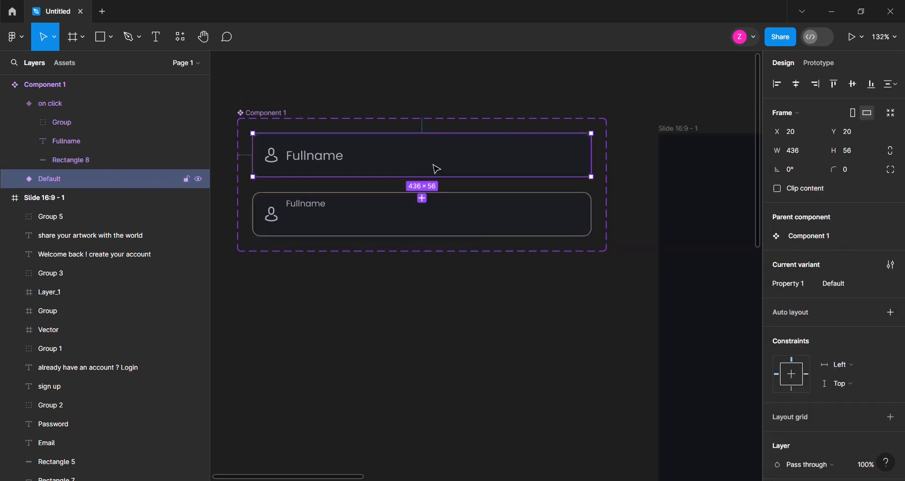
left_click(825, 63)
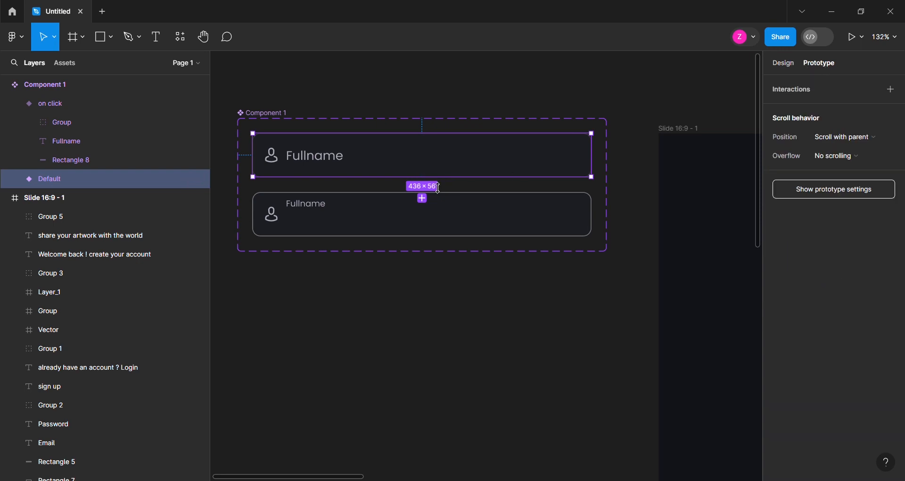
left_click_drag(437, 217, 429, 211)
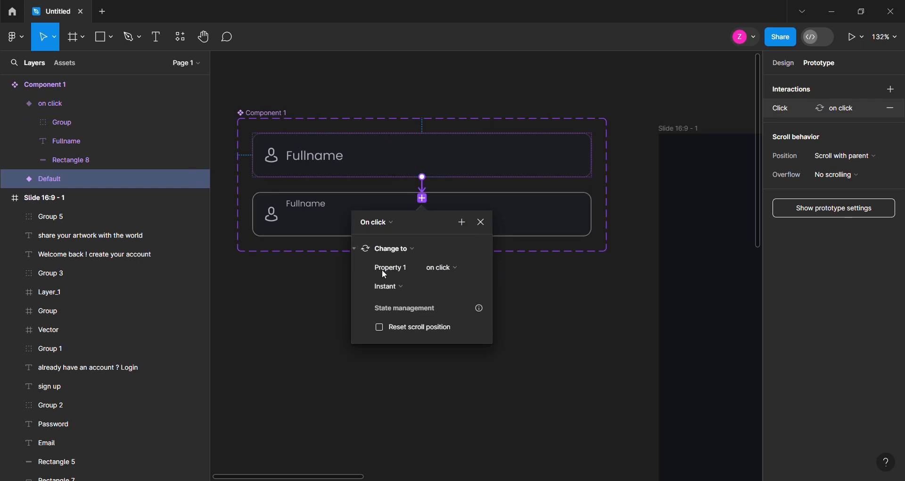
left_click(409, 287)
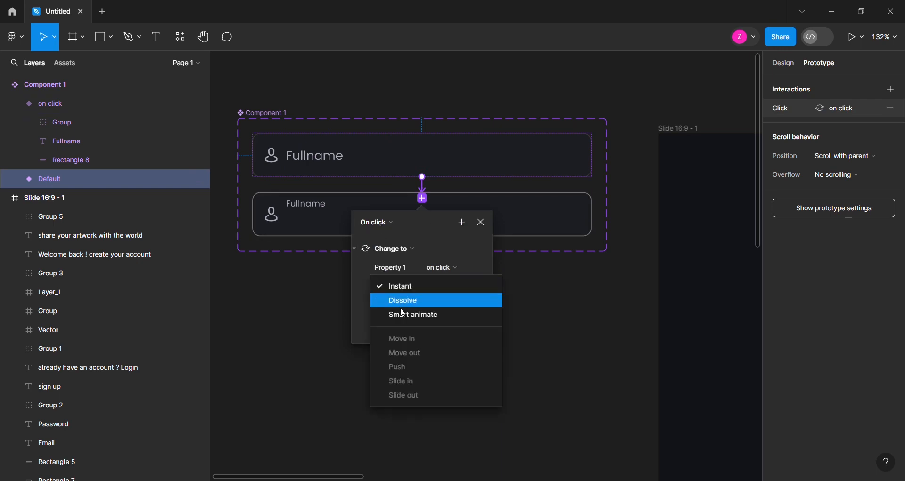
left_click(402, 314)
left_click(400, 307)
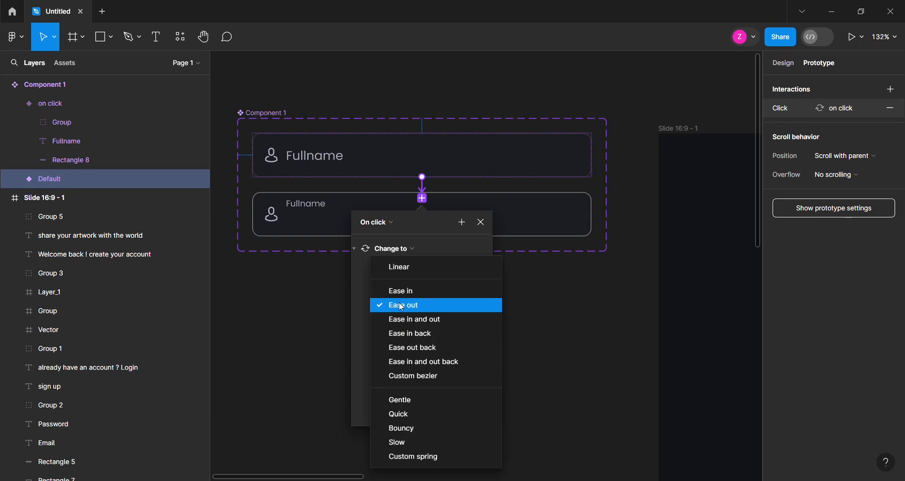
left_click(415, 402)
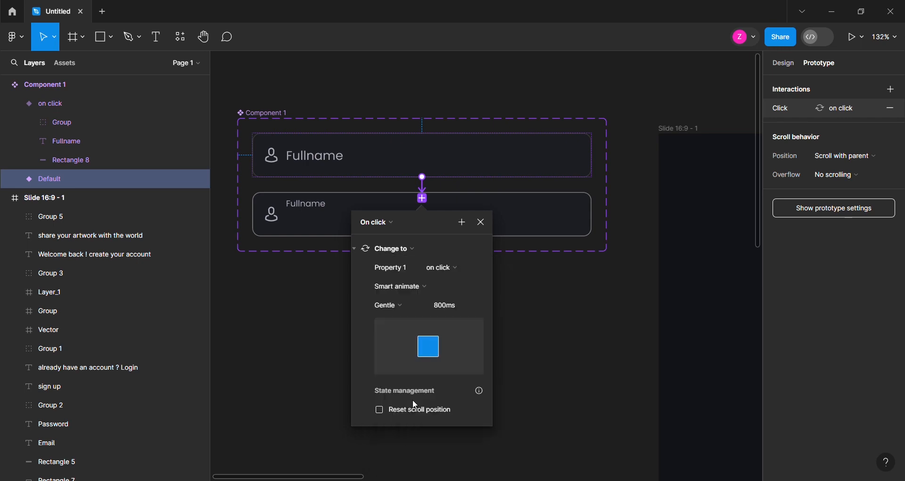
Add a return On click interaction from the on click variant to Default with Smart animate, Gentle, 800ms
left_click(342, 210)
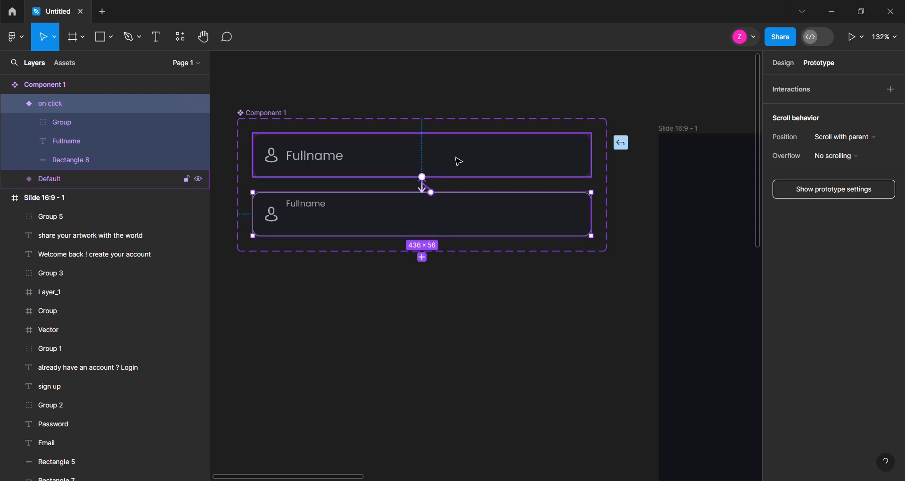
left_click_drag(456, 158, 455, 158)
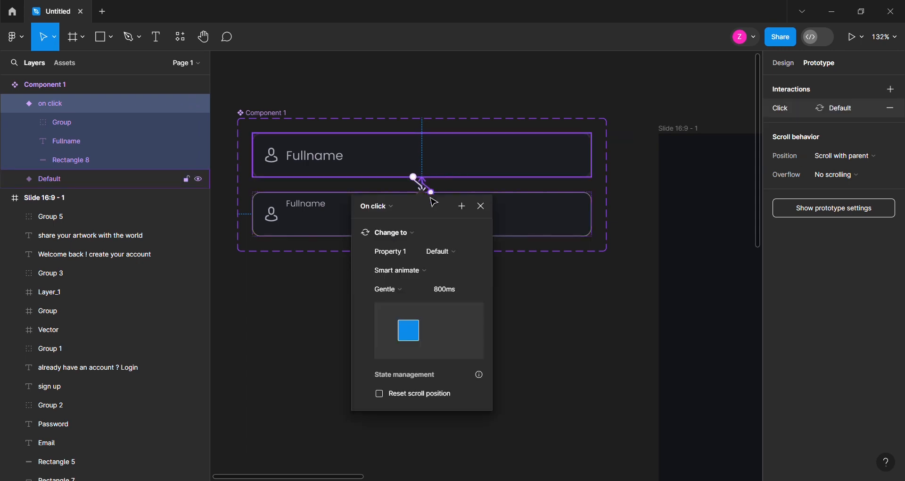
left_click(569, 300)
Rename the Fullname field's component set to "input"
left_click(780, 63)
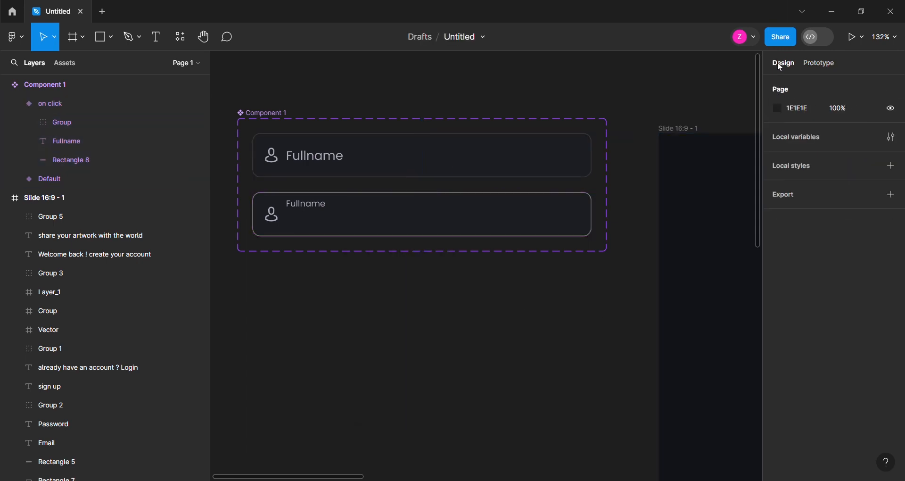
scroll(281, 161, "down", 3)
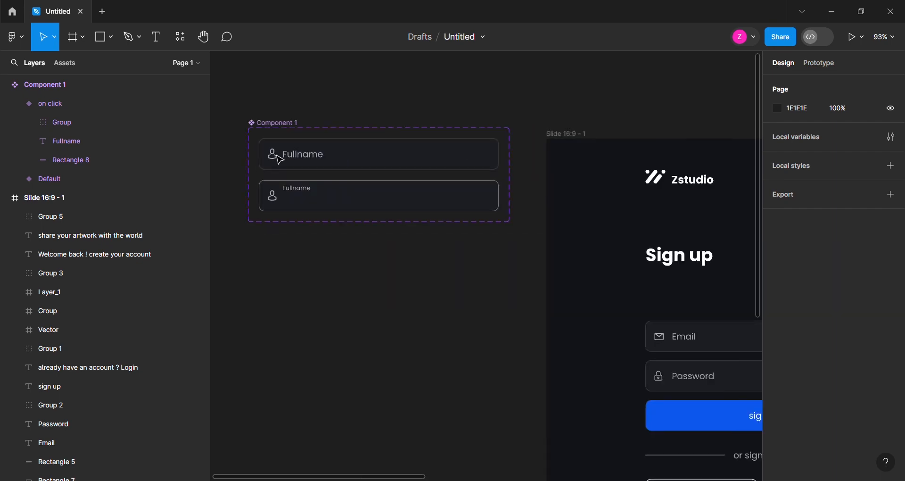
double_click(274, 124)
type("input")
key("Return")
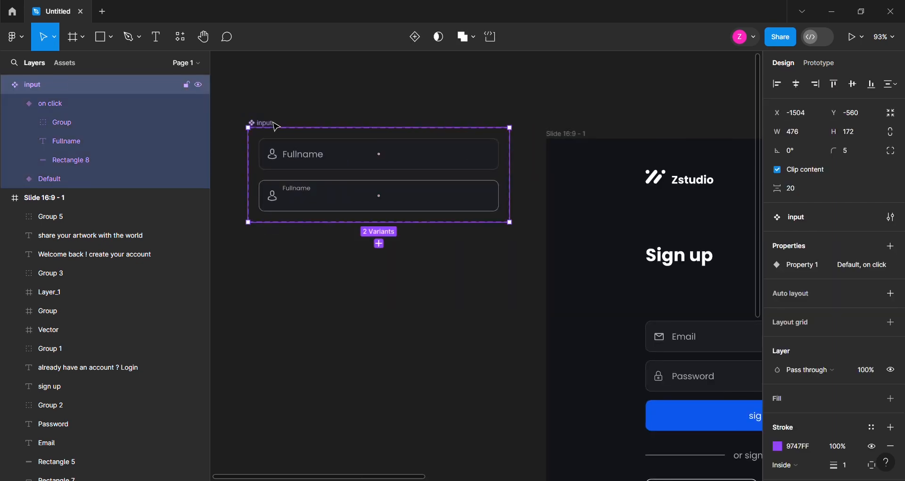
left_click(316, 118)
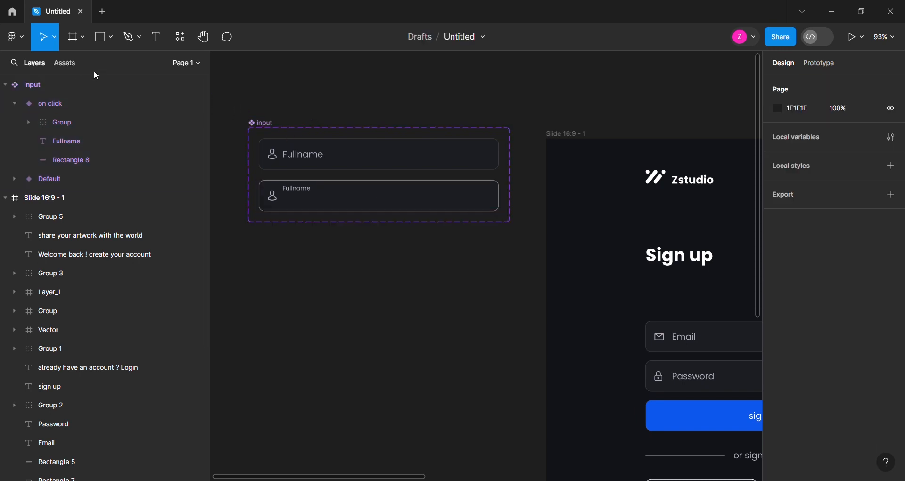
Place an instance of the local input component in the form's empty Fullname slot, at X 181, Y 260
left_click(66, 64)
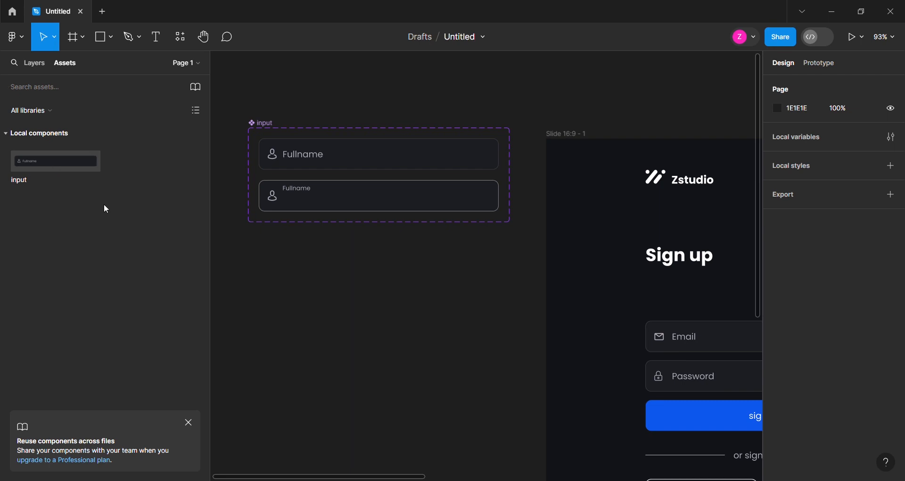
scroll(363, 273, "down", 4)
scroll(699, 347, "up", 5)
left_click_drag(55, 165, 567, 265)
scroll(753, 265, "down", 4)
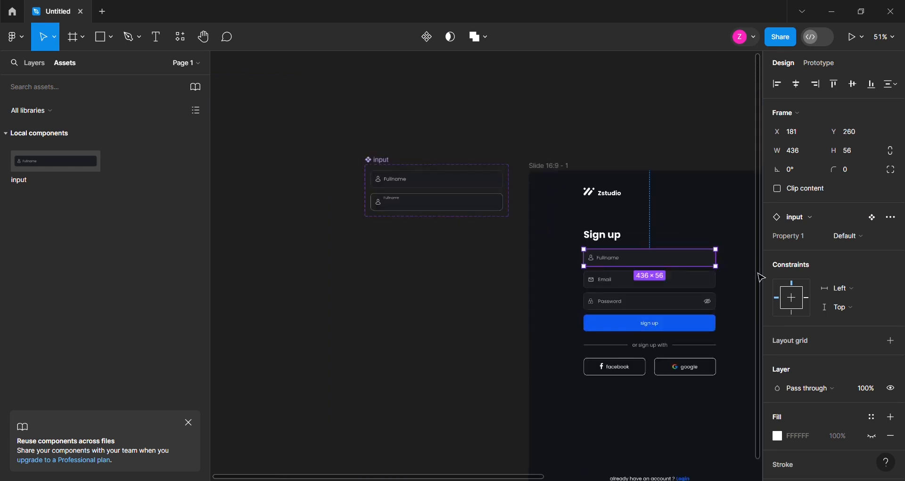
Move the blue sign up button with its label out of the frame to below the input component
scroll(450, 325, "up", 3)
scroll(645, 342, "down", 2)
left_click(688, 331)
left_click_drag(682, 329, 378, 220)
scroll(400, 218, "up", 4)
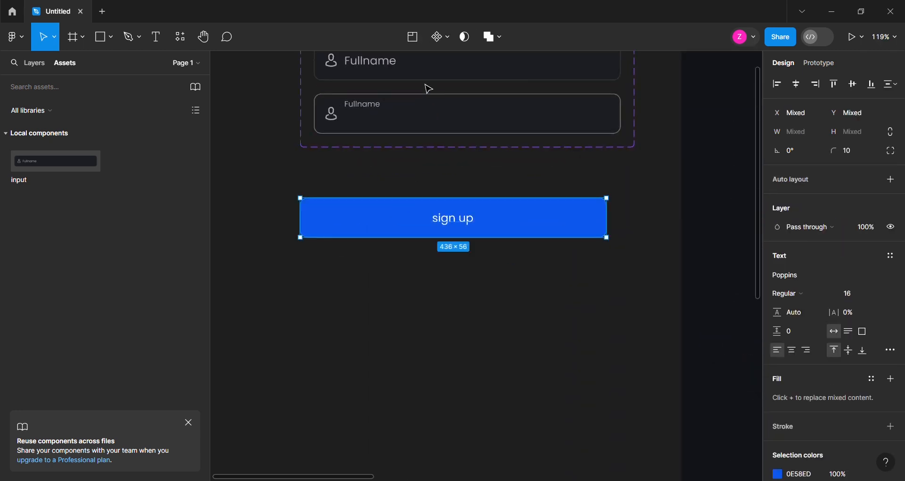
Turn the sign up button into a component and add a second variant named "on click"
left_click(437, 40)
left_click(415, 38)
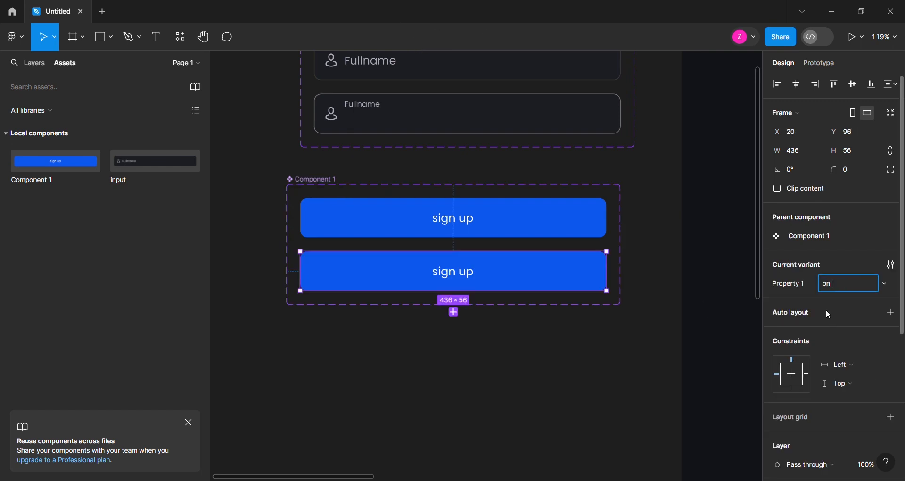
type("ck")
key("Return")
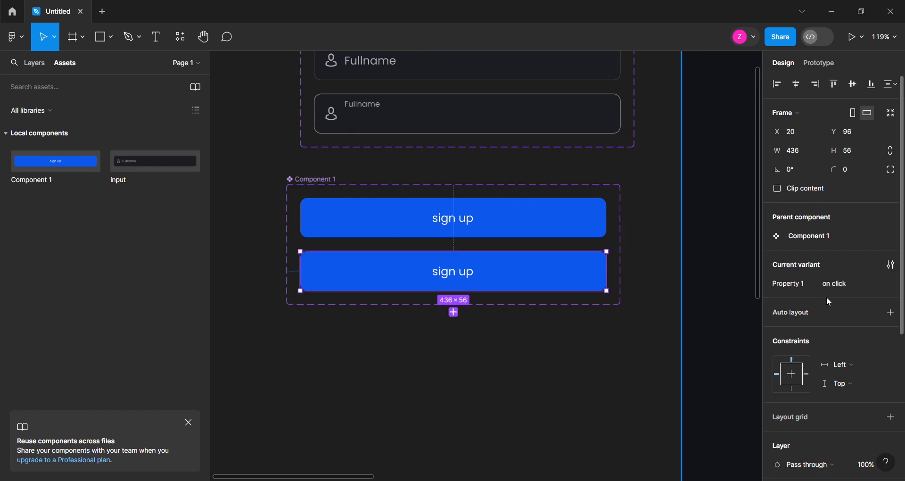
Open the fill color of the blue rectangle in the sign up button's on click variant for editing
double_click(534, 281)
left_click(790, 373)
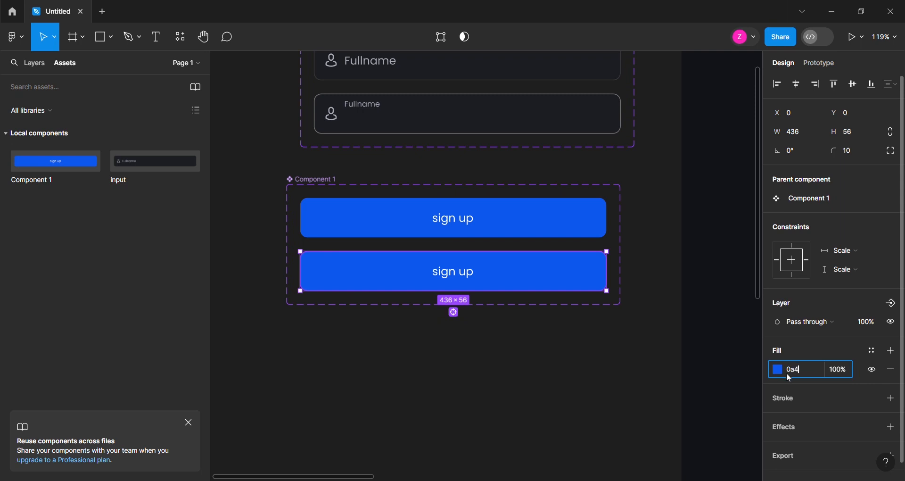
Set the on click variant's rectangle fill to 0A40A8 and rename the sign up component set to button
key("Return")
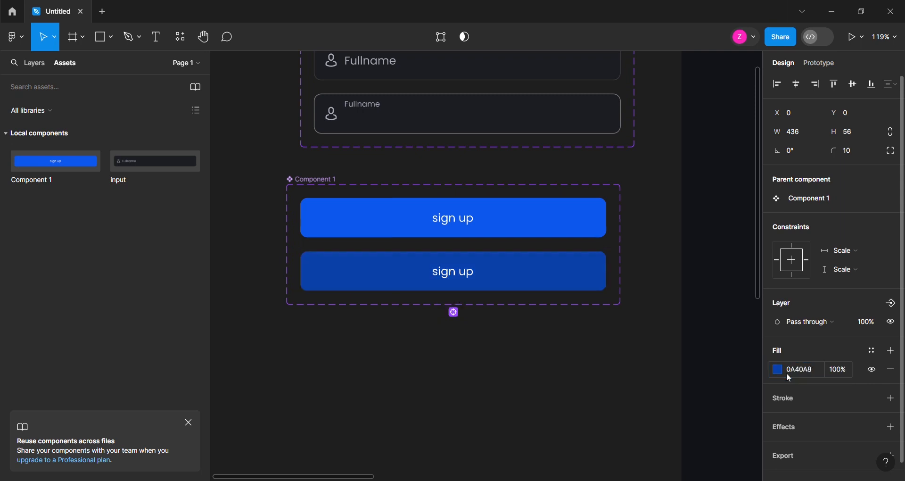
double_click(303, 179)
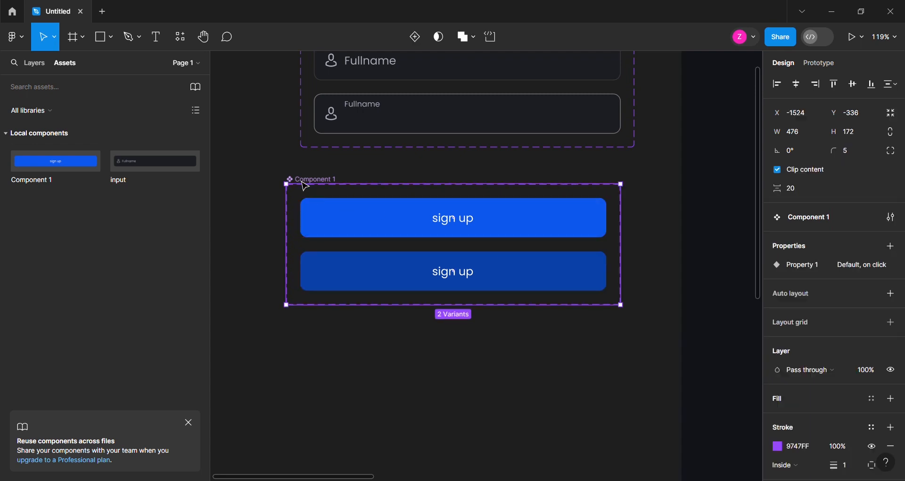
type("button")
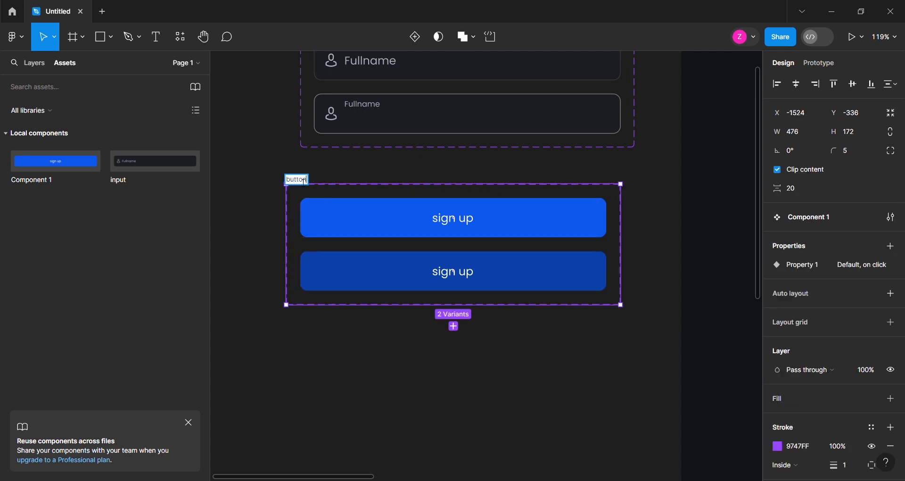
key("Return")
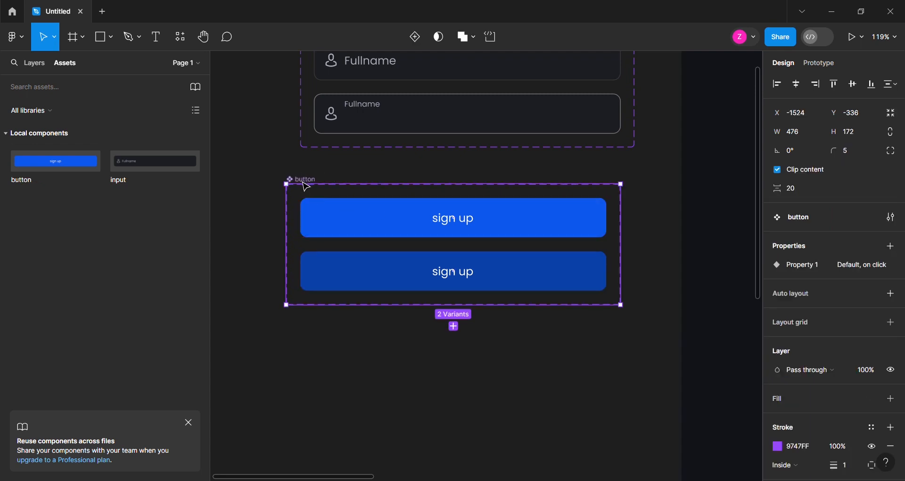
Add a While hovering prototype interaction that changes the default sign up button variant to its on click variant
left_click(414, 230)
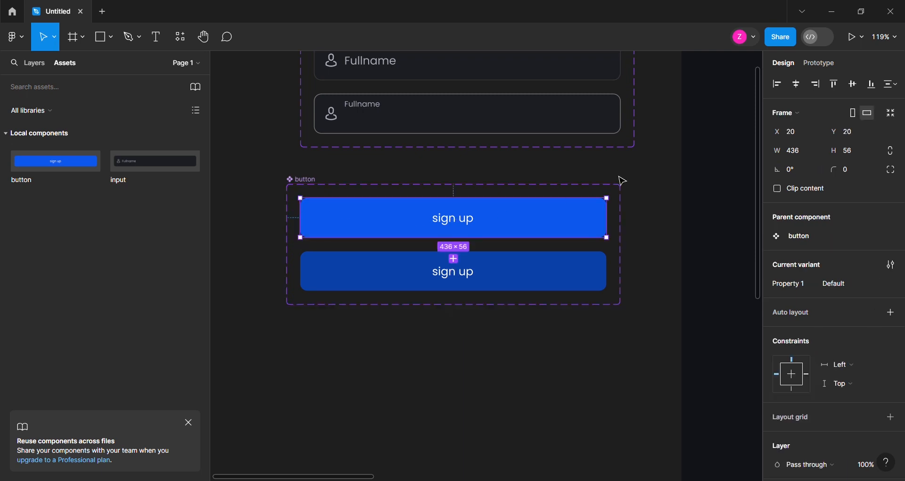
left_click(818, 69)
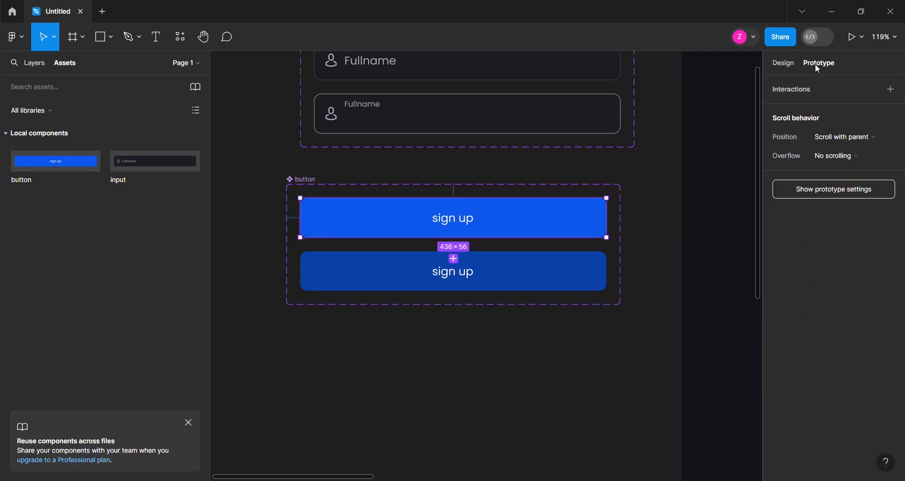
left_click_drag(454, 237, 459, 265)
left_click(416, 282)
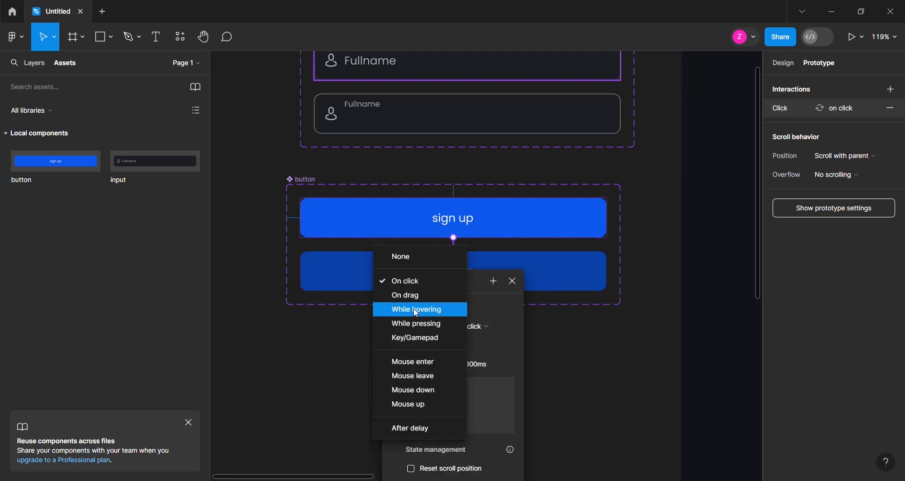
left_click(434, 312)
scroll(435, 309, "down", 1)
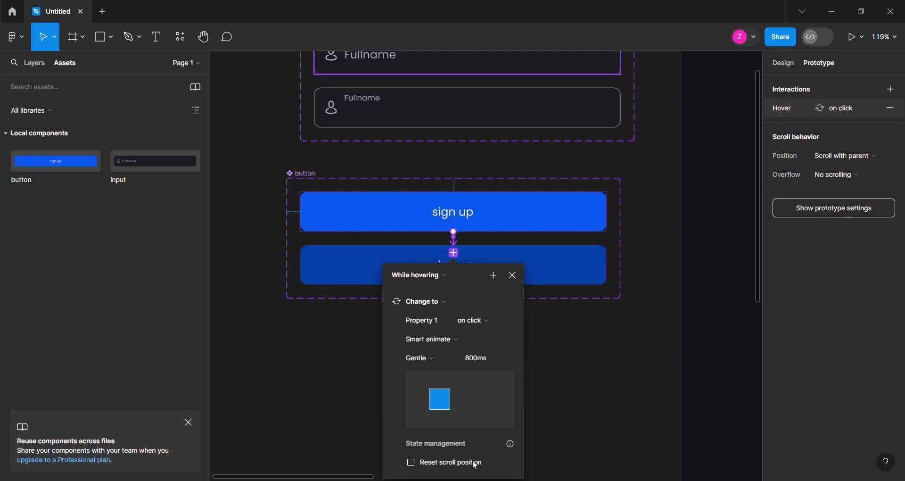
scroll(562, 435, "down", 3)
scroll(540, 401, "up", 1)
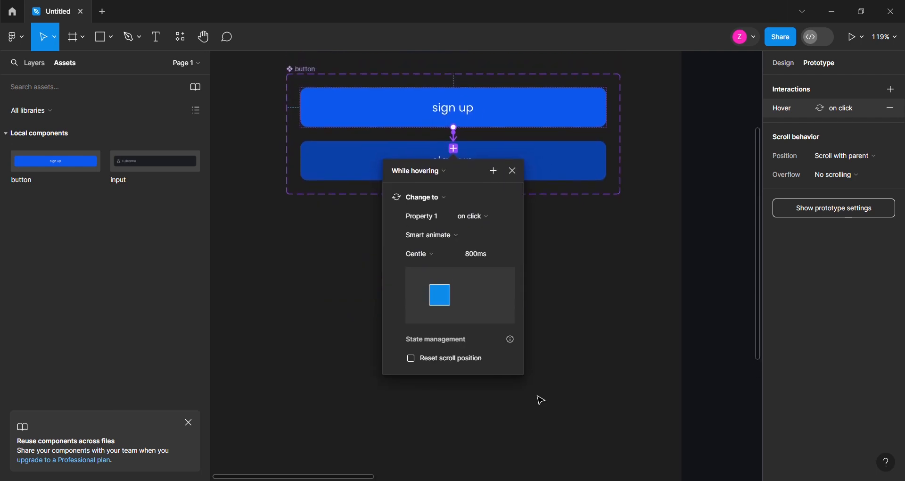
left_click(572, 291)
Place an instance of the button component in the form between the Password field and the "or sign up with" divider
scroll(451, 339, "up", 1)
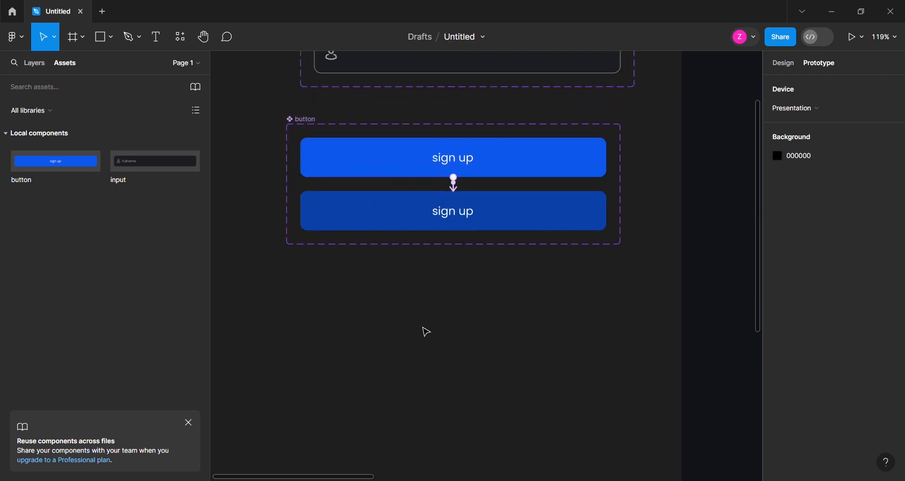
scroll(313, 277, "down", 3)
scroll(710, 329, "up", 1)
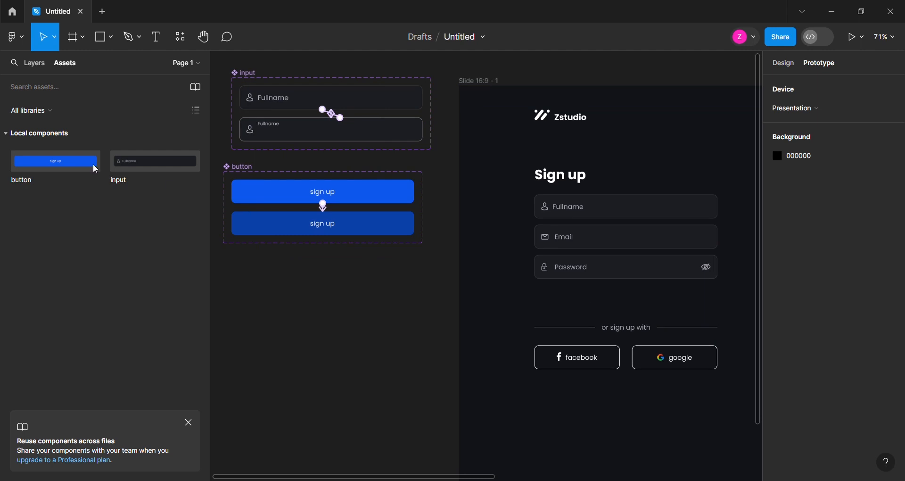
left_click_drag(44, 169, 627, 307)
Move the facebook and google buttons together out of the frame to below the button component set
scroll(726, 317, "up", 1, "ctrl")
scroll(627, 307, "down", 2, "ctrl")
scroll(277, 337, "up", 1, "ctrl")
left_click(642, 359)
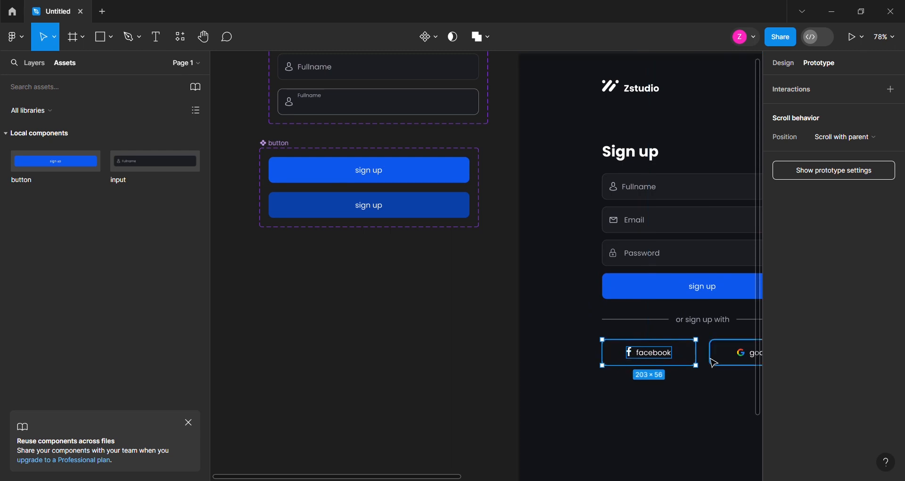
left_click(715, 363, "shift")
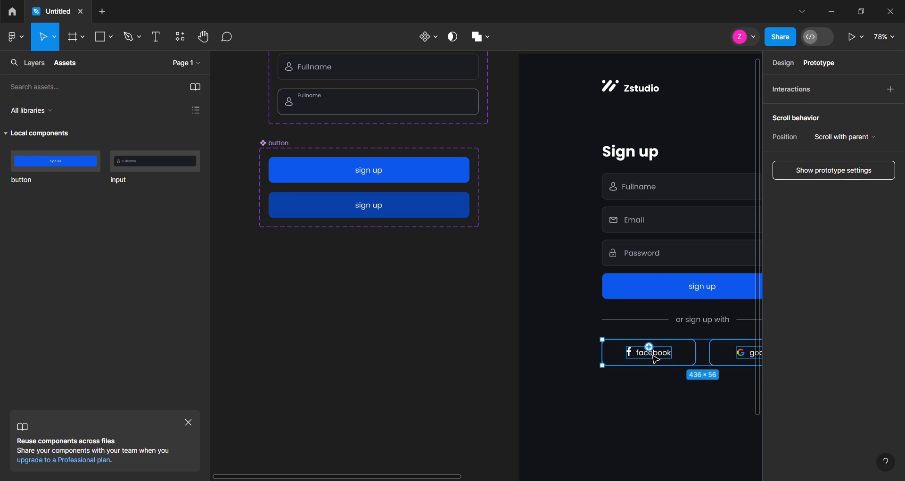
left_click_drag(649, 358, 330, 337)
left_click_drag(441, 360, 438, 280)
Turn the facebook button into a component and add a second variant named onclick
left_click(784, 65)
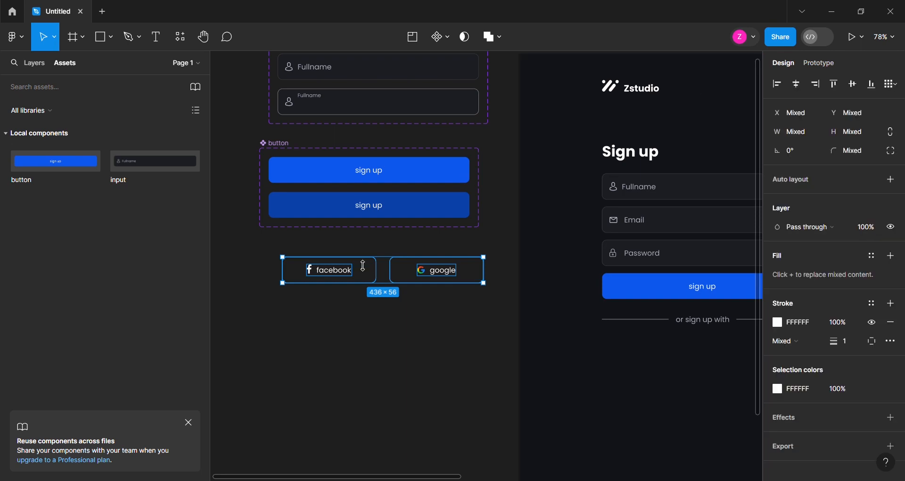
left_click(324, 312)
left_click(288, 264)
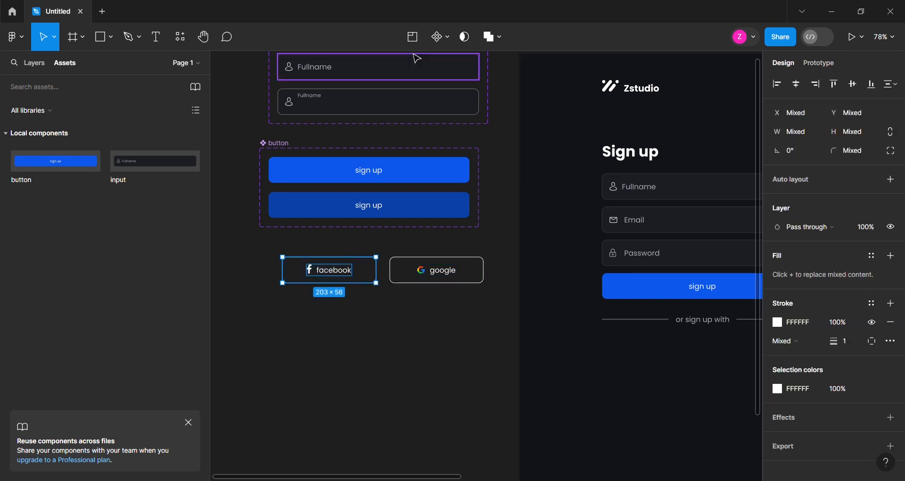
left_click(416, 38)
left_click(415, 37)
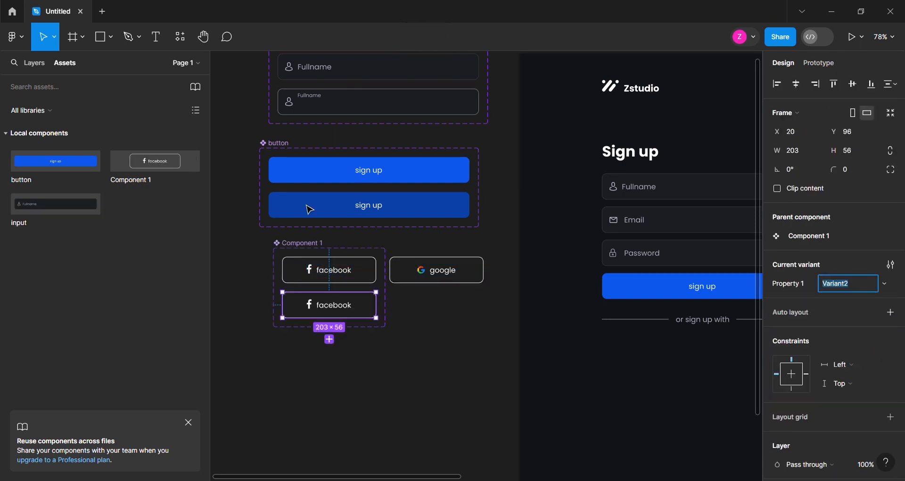
scroll(293, 310, "up", 3)
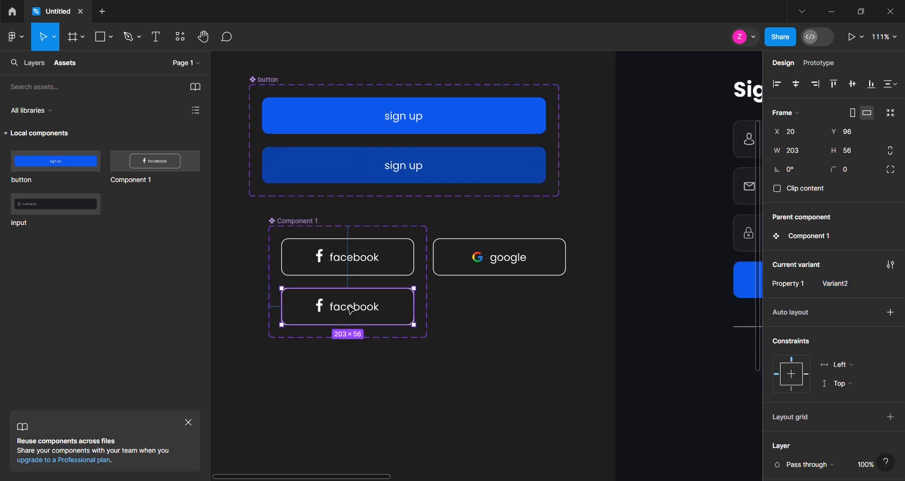
type("o")
key("Return")
Recolor the white outline, icon and label of the facebook button's onclick variant to blue 0E58ED
scroll(857, 453, "down", 5)
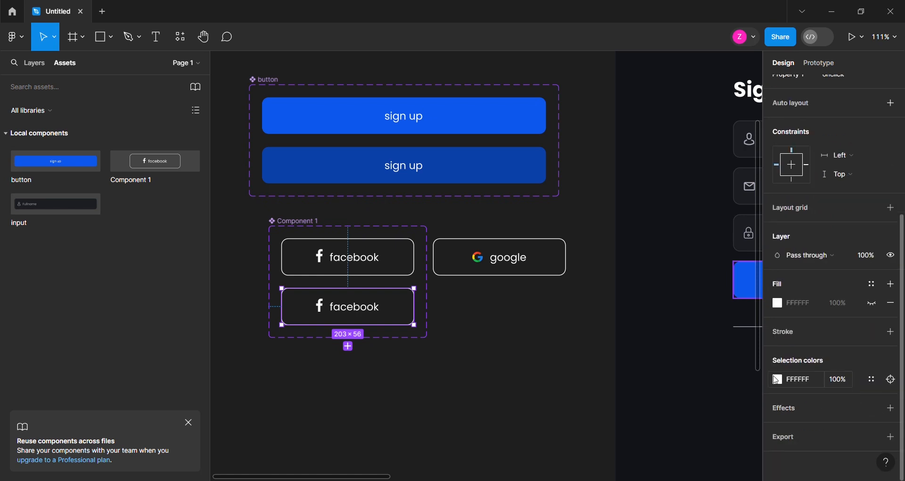
left_click(778, 379)
left_click(702, 430)
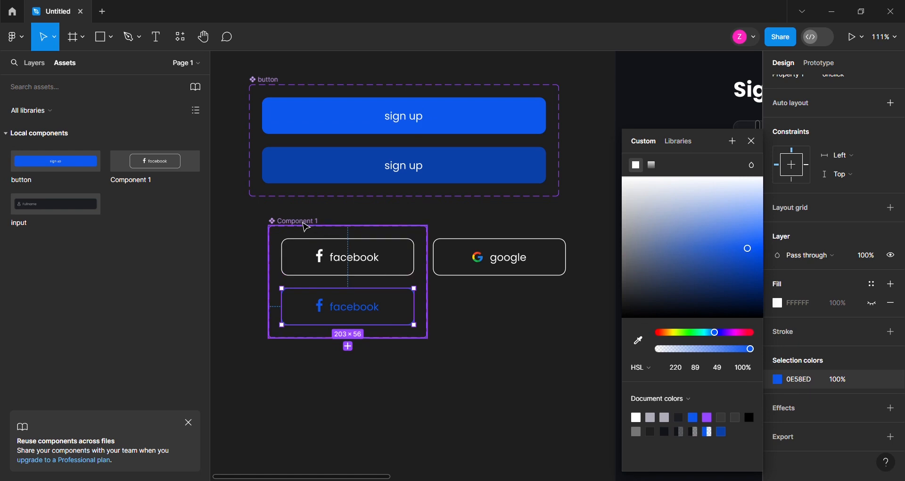
Rename the facebook component set to facebook-btn
left_click(304, 224)
double_click(305, 223)
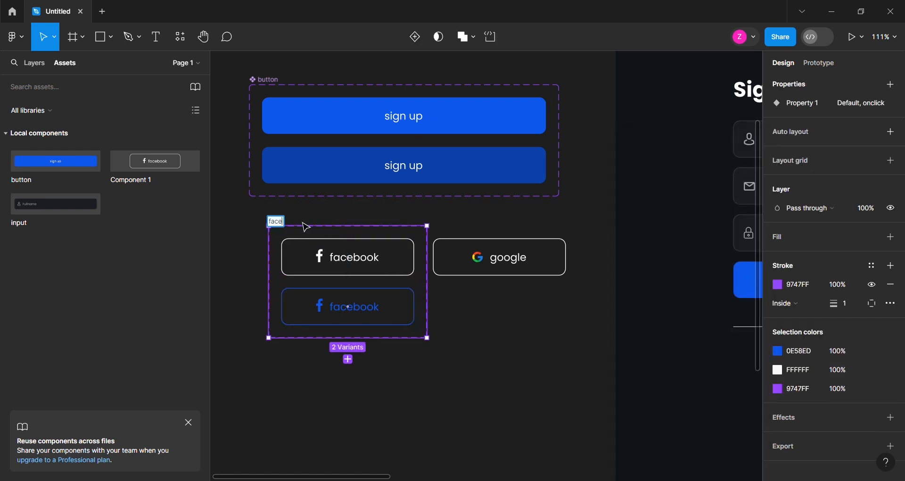
type("facebook-btn")
key("Return")
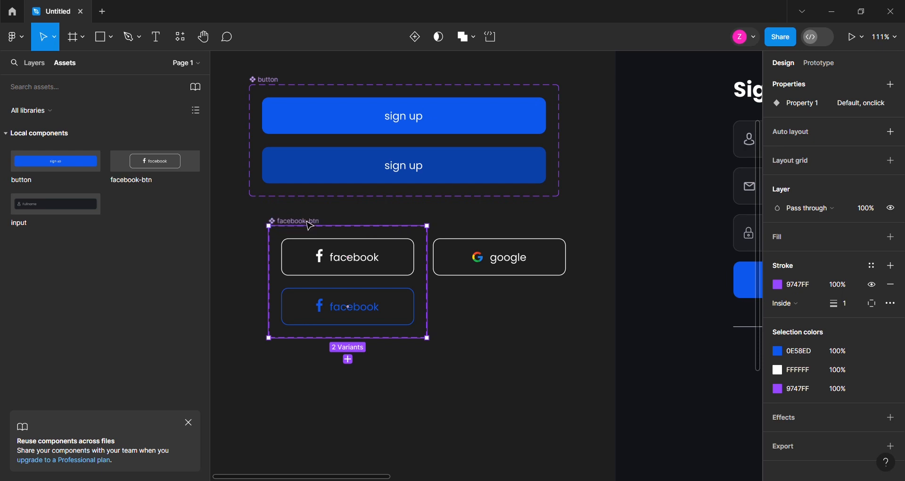
Turn the google button into a component and add a second variant to it
left_click_drag(559, 225, 511, 270)
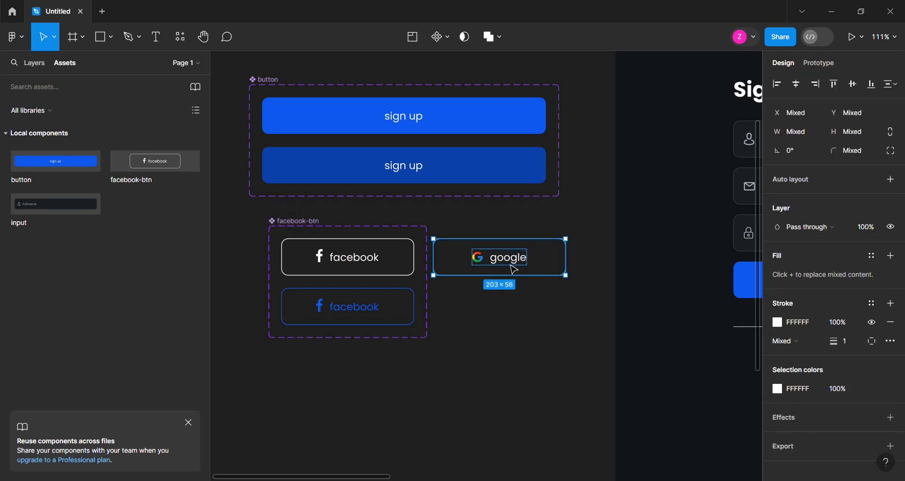
left_click(440, 40)
left_click(414, 38)
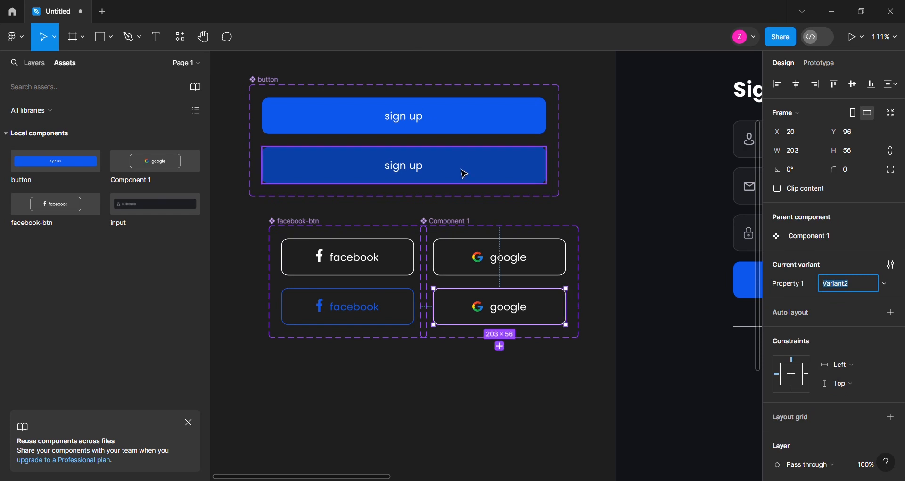
Shift the google component set clear of facebook-btn, aligned beside it, and rename it google-btn
left_click(474, 224)
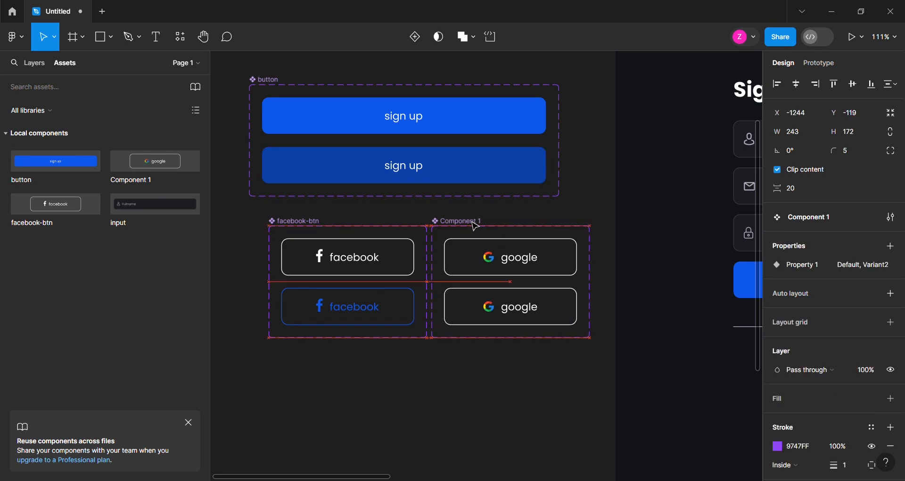
double_click(475, 225)
type("google-btn")
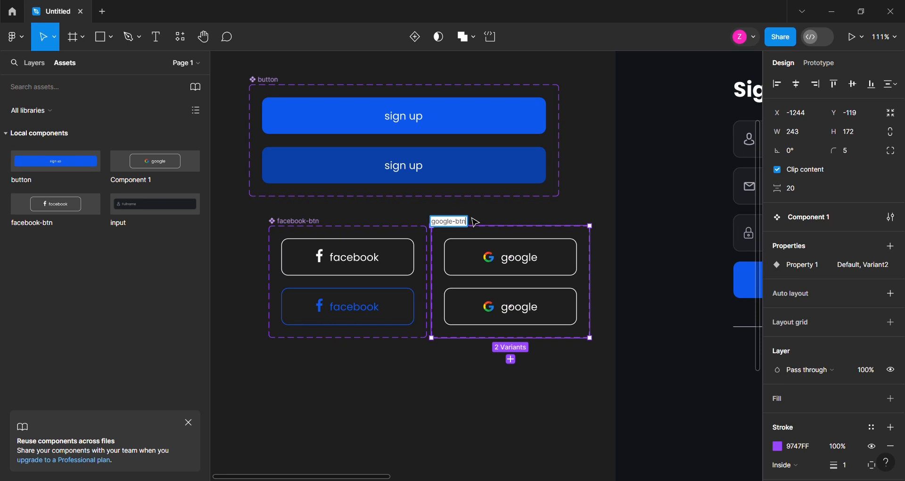
key("Return")
Name the google button's second variant click and recolor its white outline and label with the blue document color
left_click(539, 316)
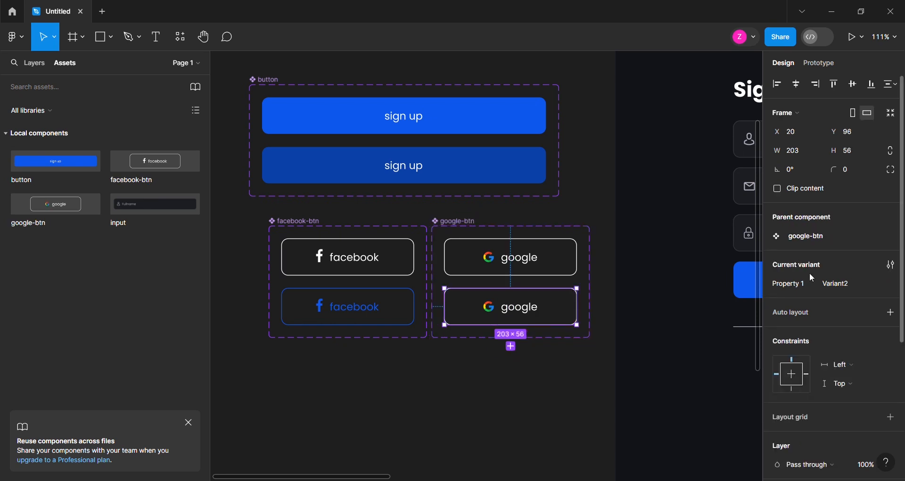
left_click(833, 291)
type("click")
key("Return")
scroll(871, 437, "down", 3)
scroll(871, 437, "down", 1)
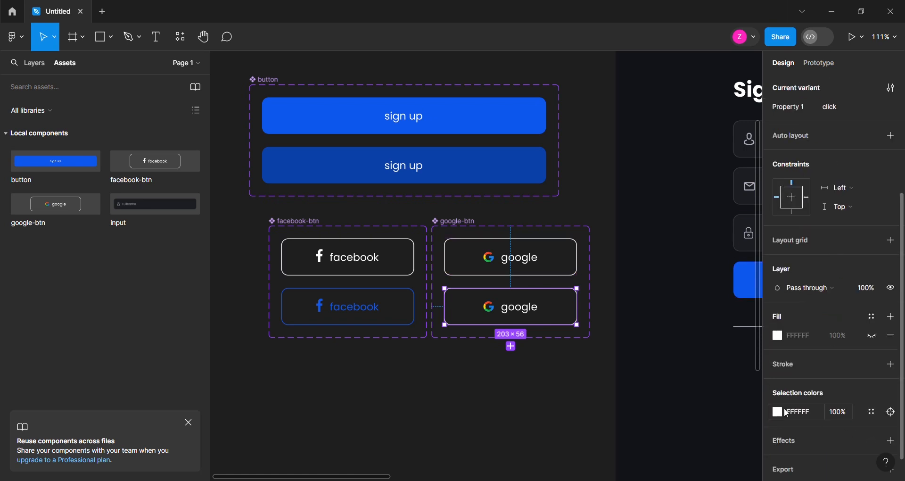
left_click(778, 413)
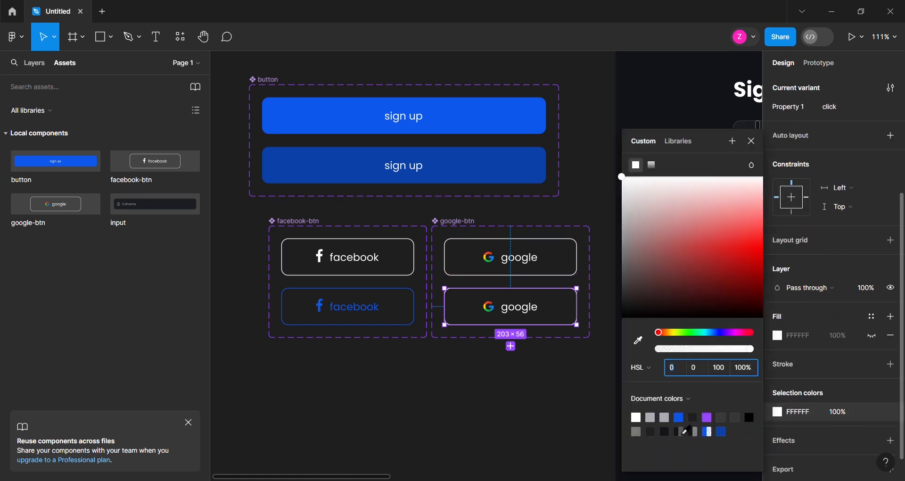
left_click(685, 430)
Add a While hovering prototype interaction that changes the default facebook button variant to its onclick variant
left_click(303, 258)
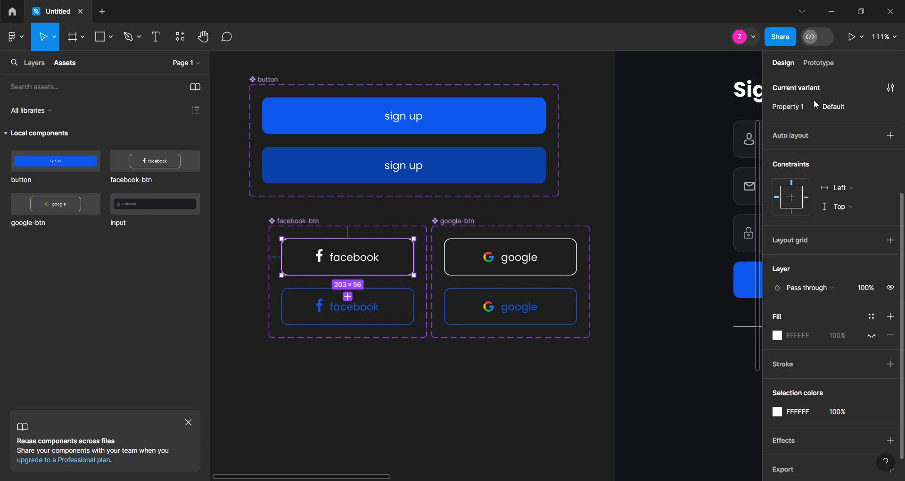
left_click(822, 64)
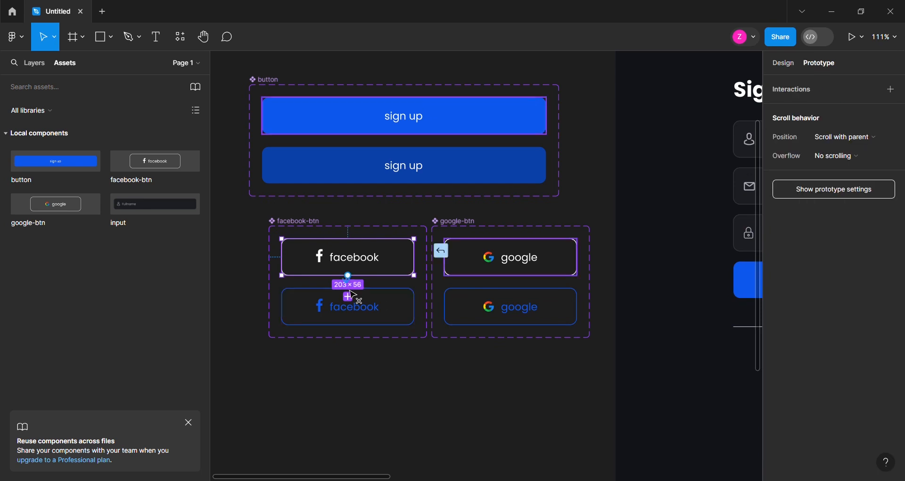
left_click_drag(349, 279, 346, 295)
left_click(315, 319)
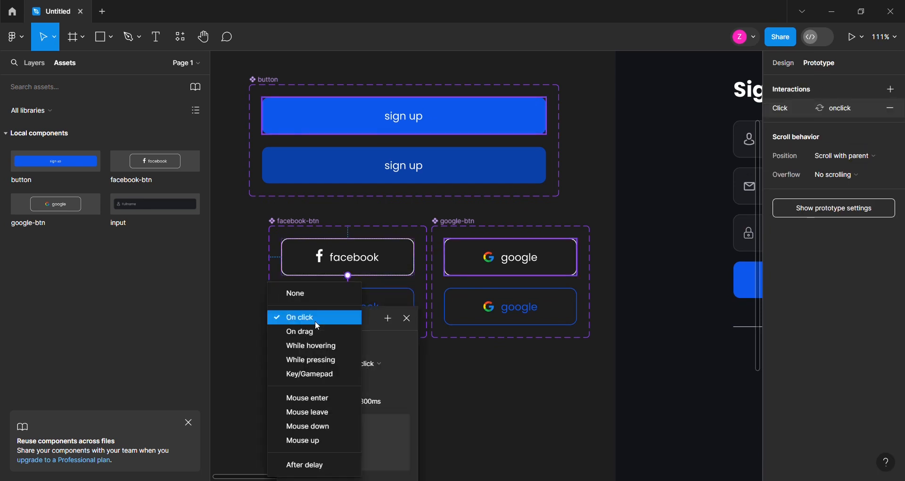
left_click(318, 349)
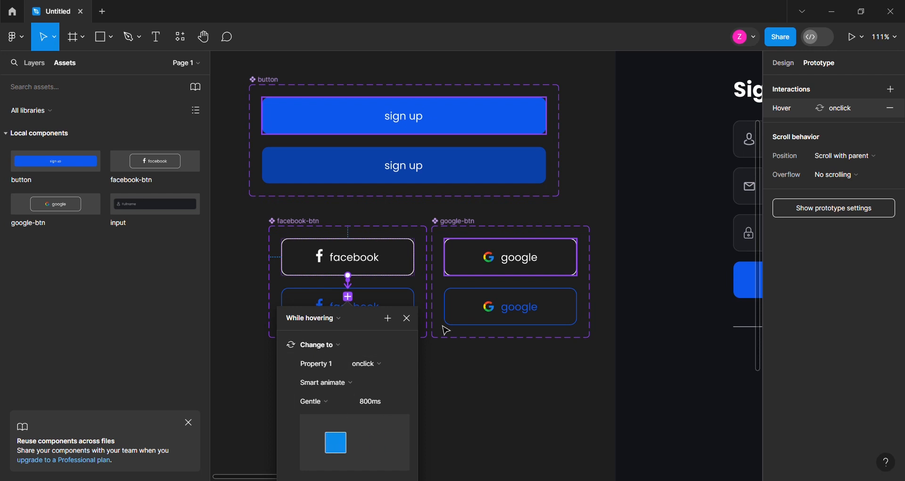
Add a While hovering prototype interaction that changes the default google button variant to its click variant
left_click(528, 269)
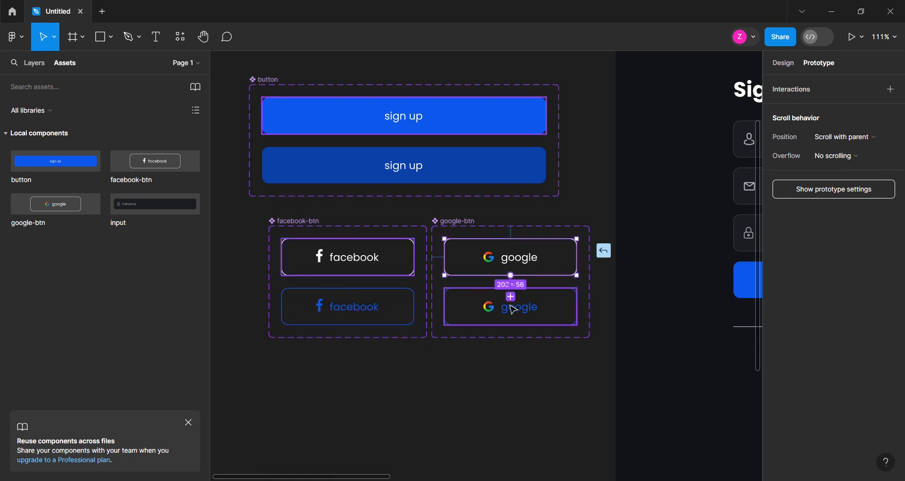
left_click_drag(514, 310, 513, 310)
left_click(476, 349)
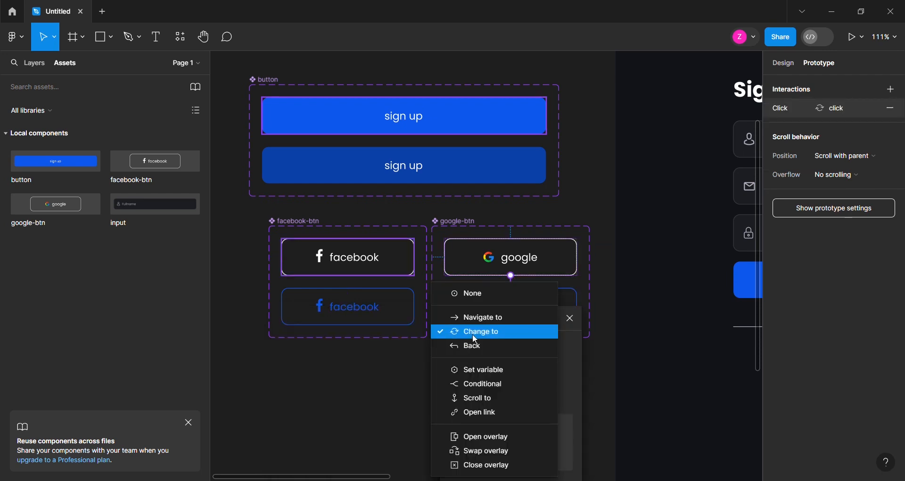
left_click(476, 334)
left_click(477, 315)
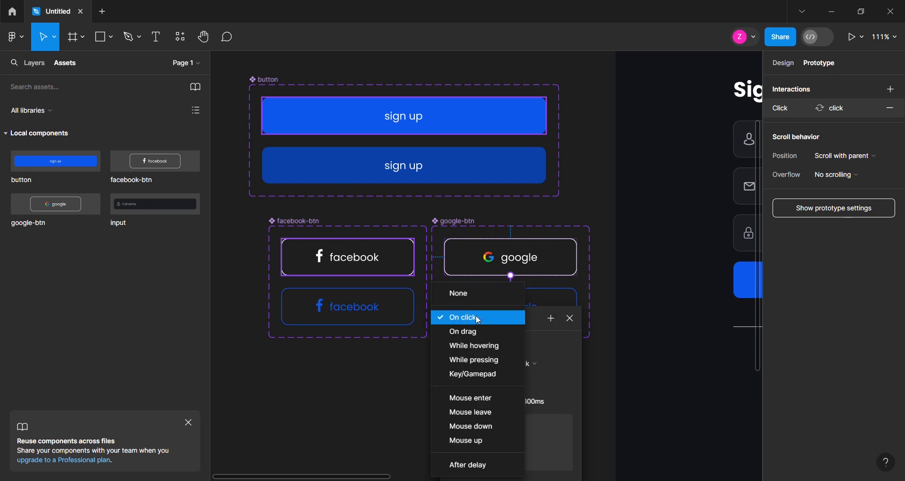
left_click(470, 348)
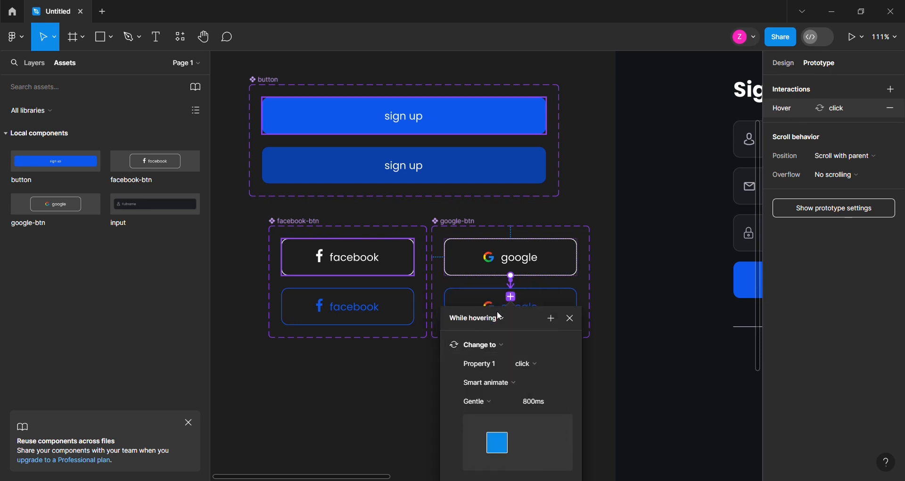
left_click(427, 377)
Place facebook-btn and google-btn instances side by side on the slide below the "or sign up with" divider, matching the form's width
scroll(303, 240, "down", 4)
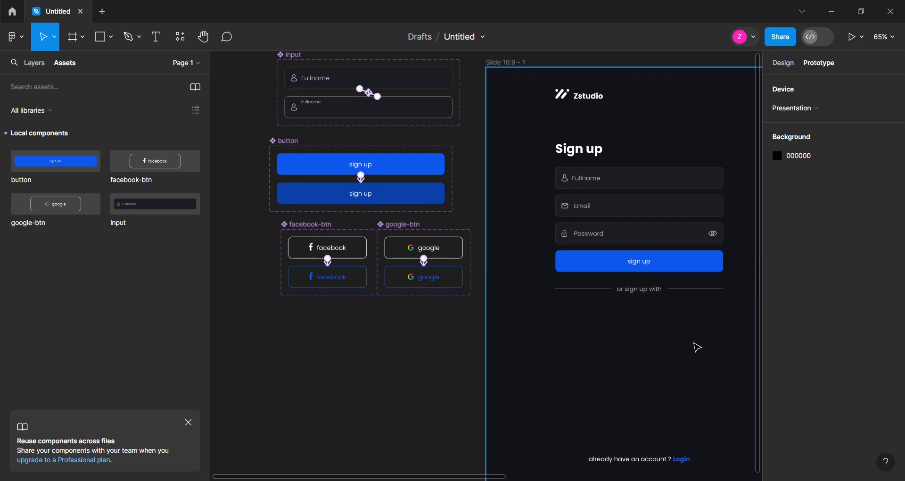
scroll(401, 299, "down", 1)
scroll(678, 358, "up", 3)
scroll(678, 358, "up", 1)
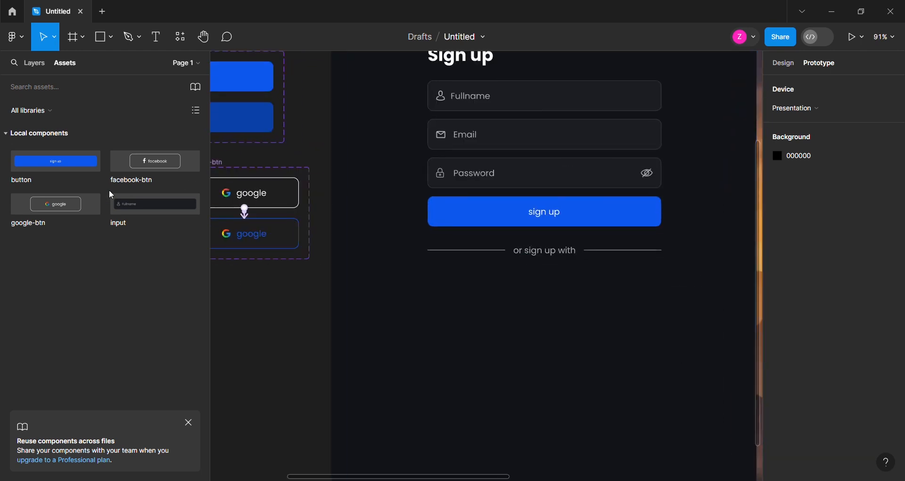
left_click_drag(151, 178, 483, 308)
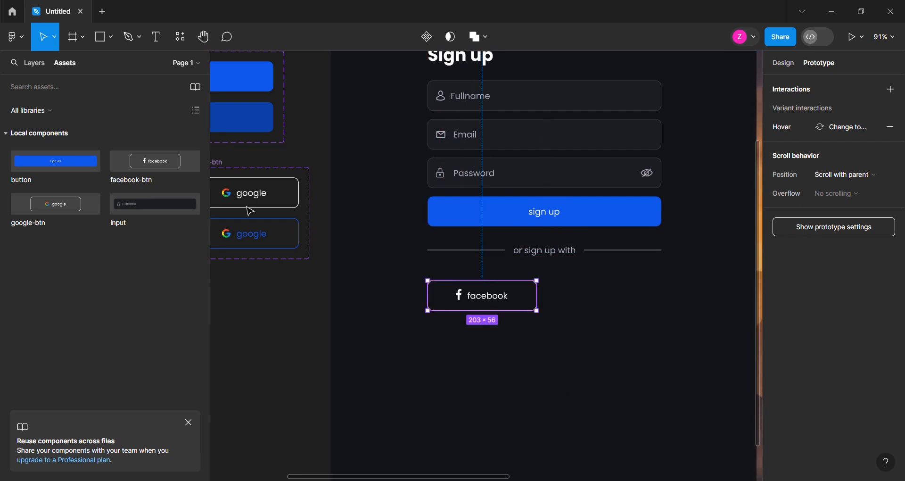
left_click_drag(74, 203, 614, 305)
left_click(509, 306, "shift")
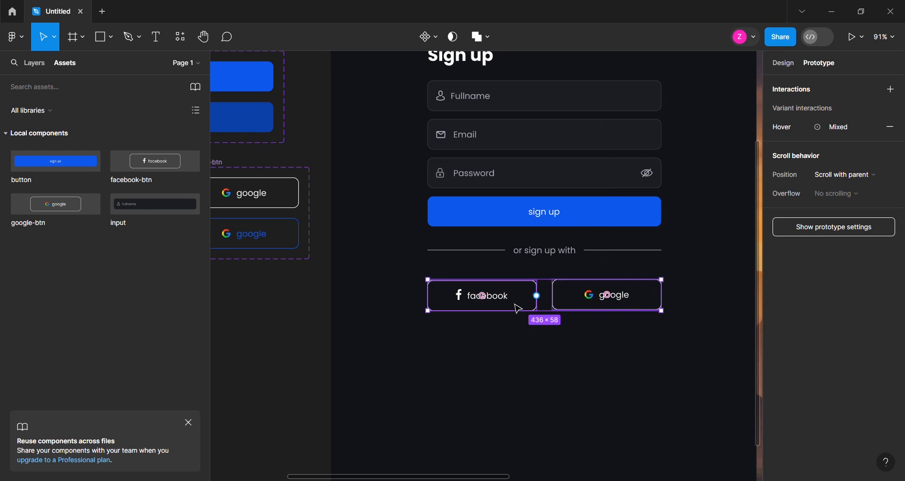
left_click_drag(525, 310, 552, 287)
left_click(784, 63)
scroll(325, 157, "down", 5)
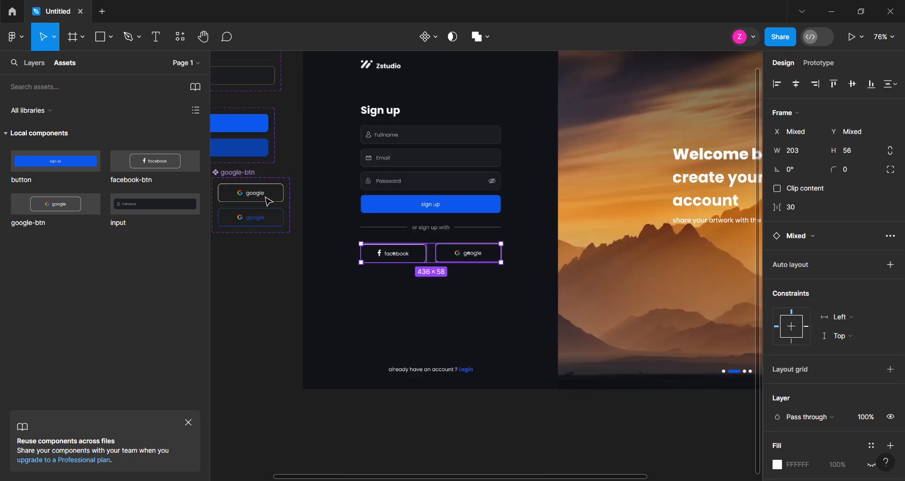
left_click(406, 344)
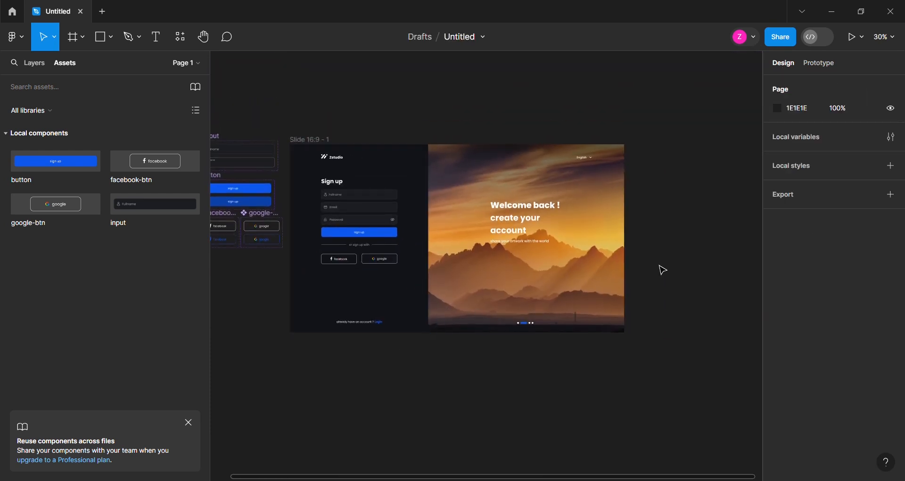
Move the sunset mountain image group together with its slider dots off the slide onto the empty canvas beside it
scroll(685, 268, "up", 3)
left_click(550, 268)
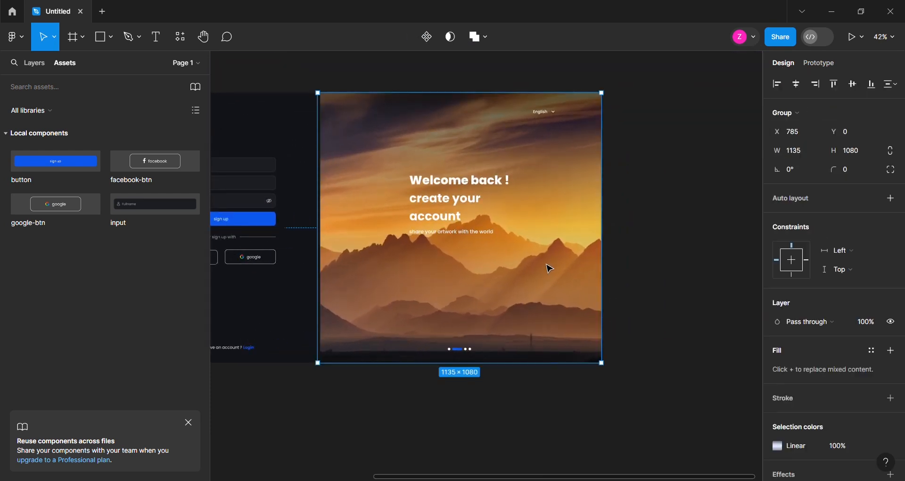
left_click(460, 350, "shift")
left_click_drag(387, 296, 679, 293)
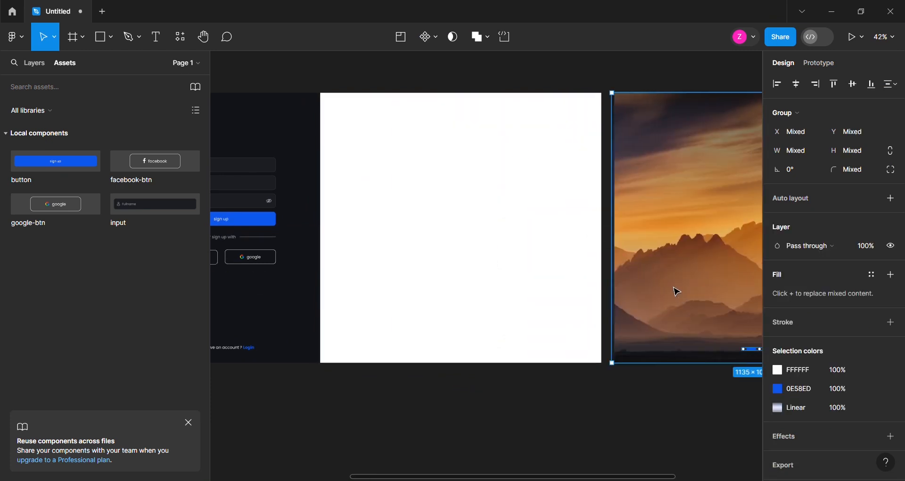
Turn the sunset image and its dots into a component and add a second variant to it
scroll(354, 305, "down", 5)
scroll(699, 305, "up", 5)
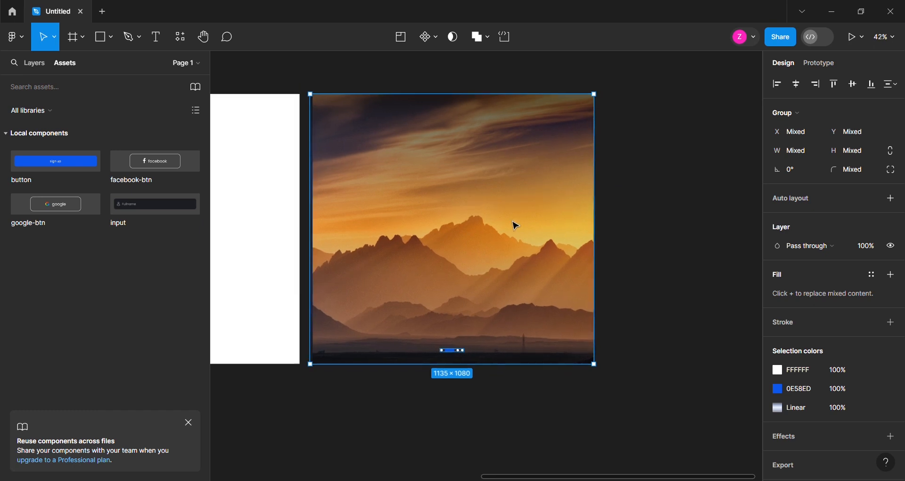
left_click(425, 42)
left_click(416, 39)
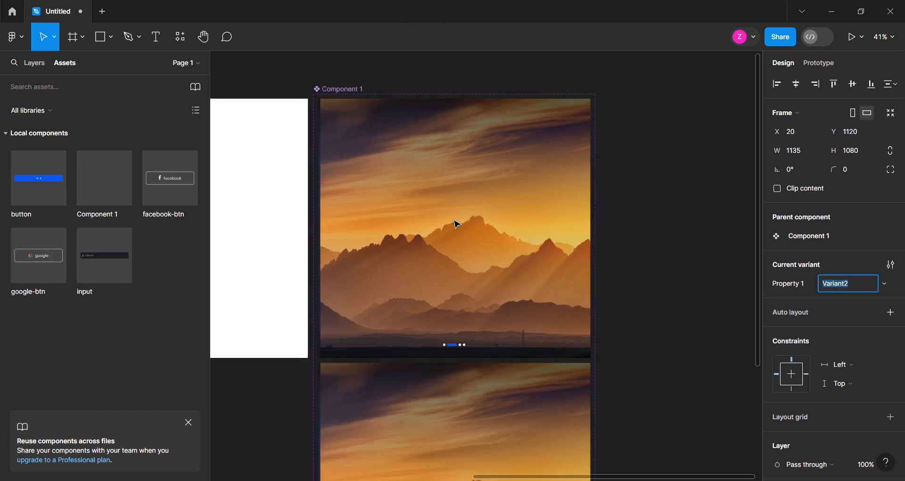
Rename the new image component set slider
scroll(453, 220, "down", 5)
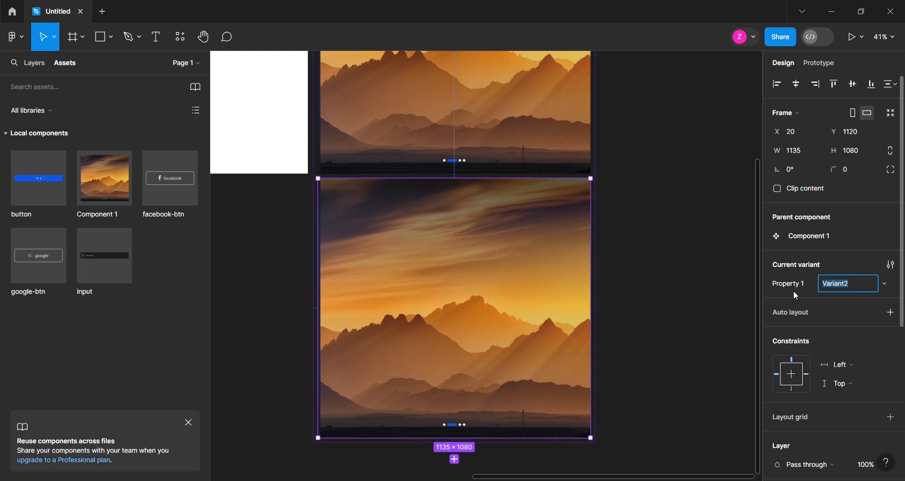
scroll(367, 243, "up", 5)
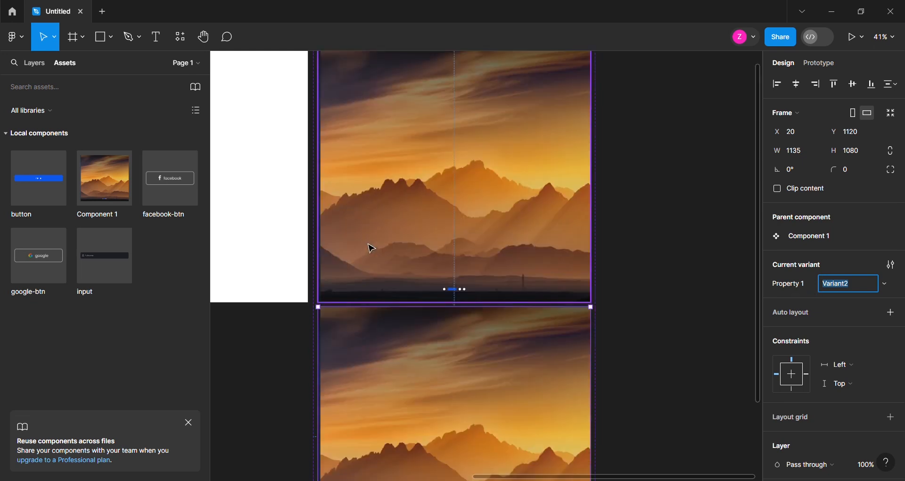
double_click(339, 97)
type("slider")
key("Return")
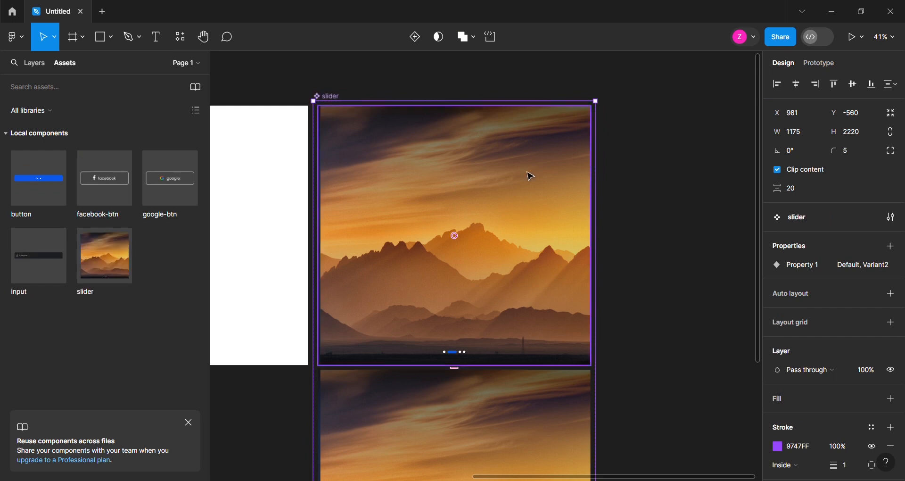
Replace the image fill of Rectangle 8 in the slider's Variant2 with the misty blue mountain picture
scroll(395, 127, "down", 5)
left_click(34, 63)
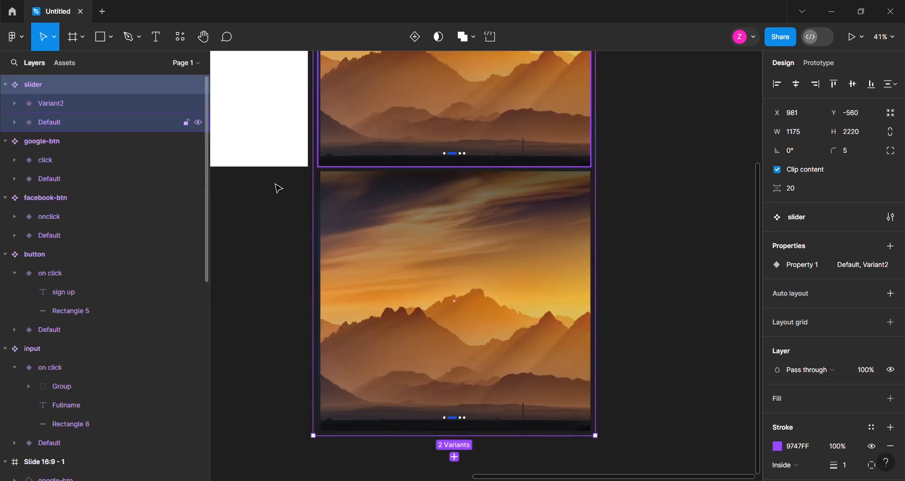
left_click(471, 278)
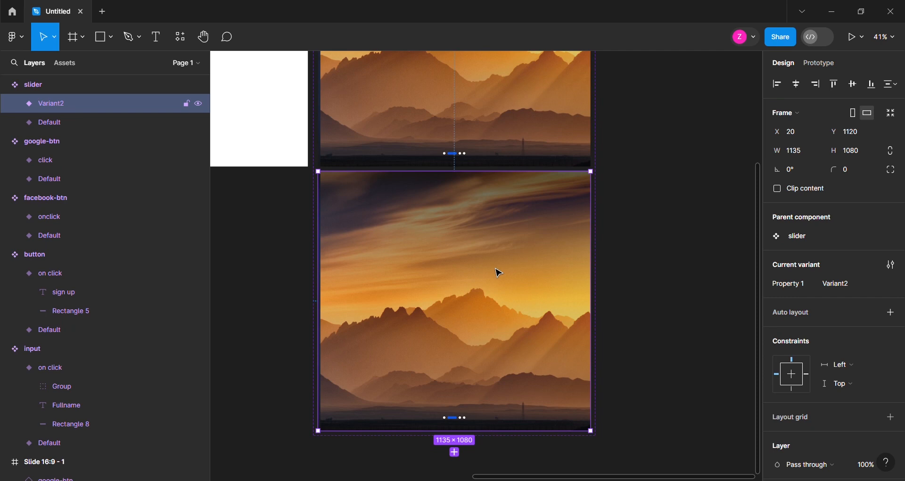
double_click(496, 268)
left_click(29, 141)
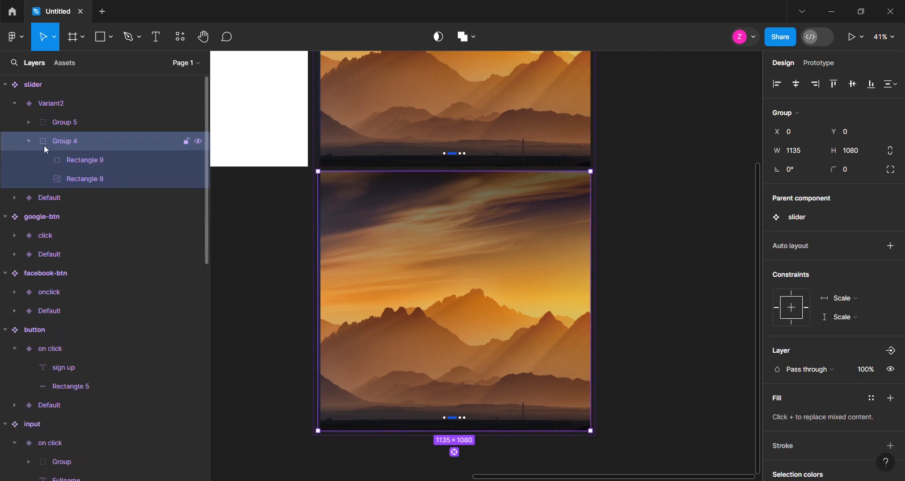
left_click(104, 179)
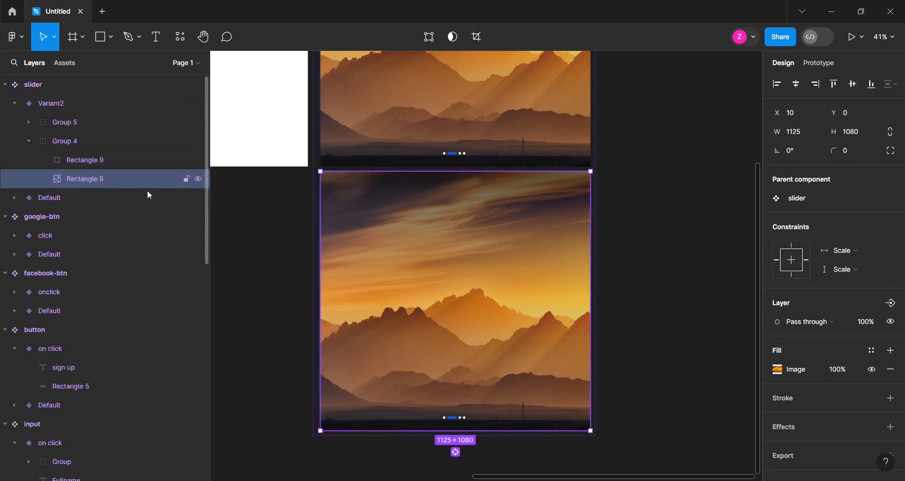
left_click(778, 372)
mouse_move(693, 293)
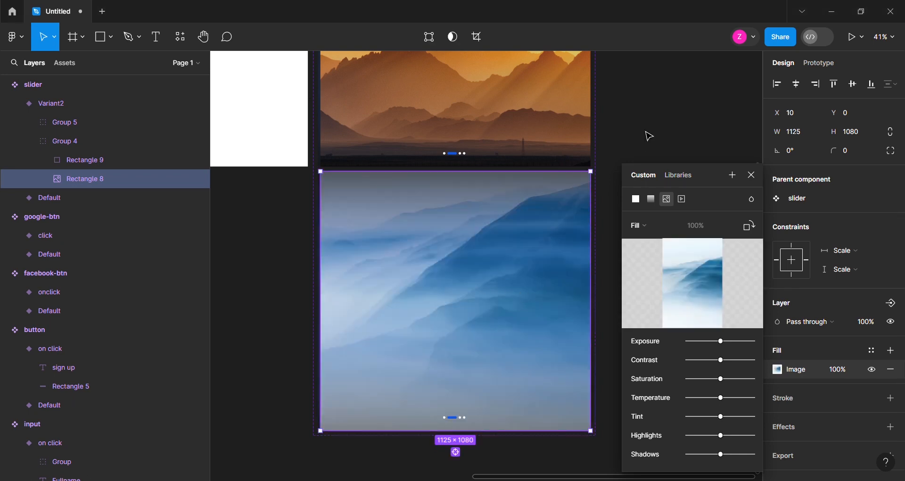
scroll(417, 295, "down", 2)
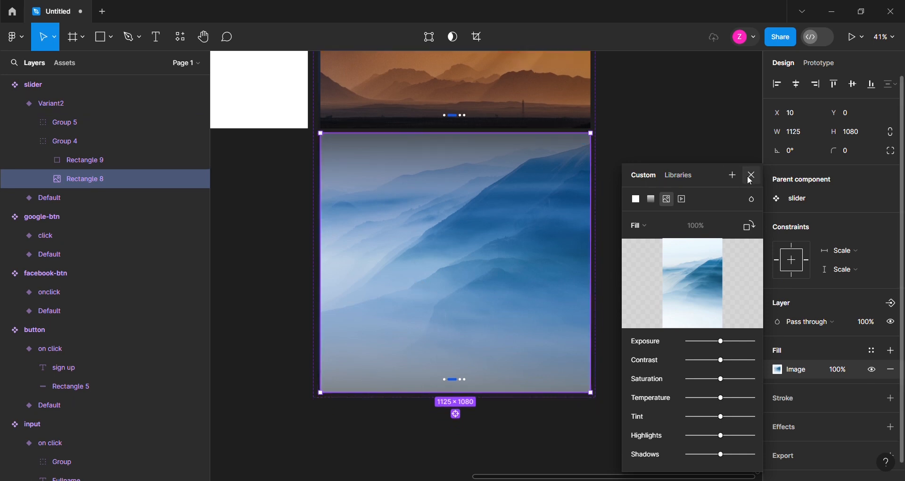
left_click(751, 176)
In Variant2's slider dots, shrink the second indicator to a 10 × 10 dot and widen the third into a 39 × 10 pill
scroll(333, 394, "up", 6)
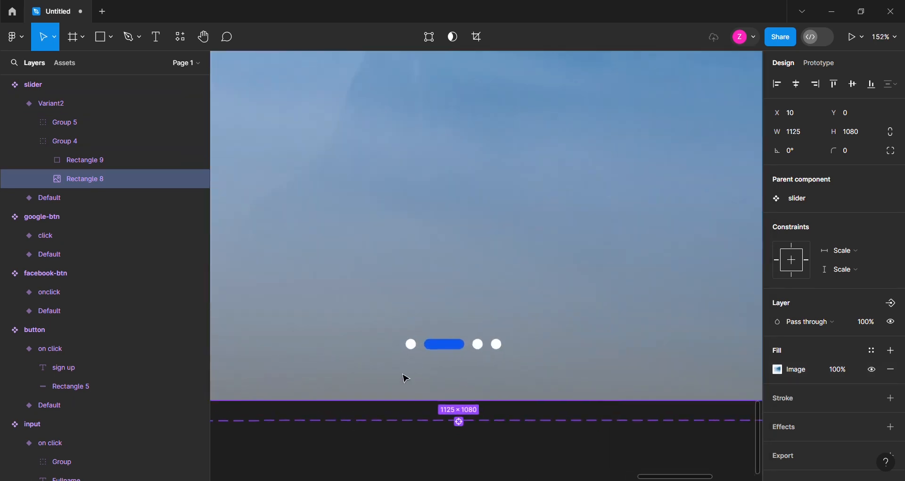
left_click(439, 347)
scroll(440, 349, "up", 3)
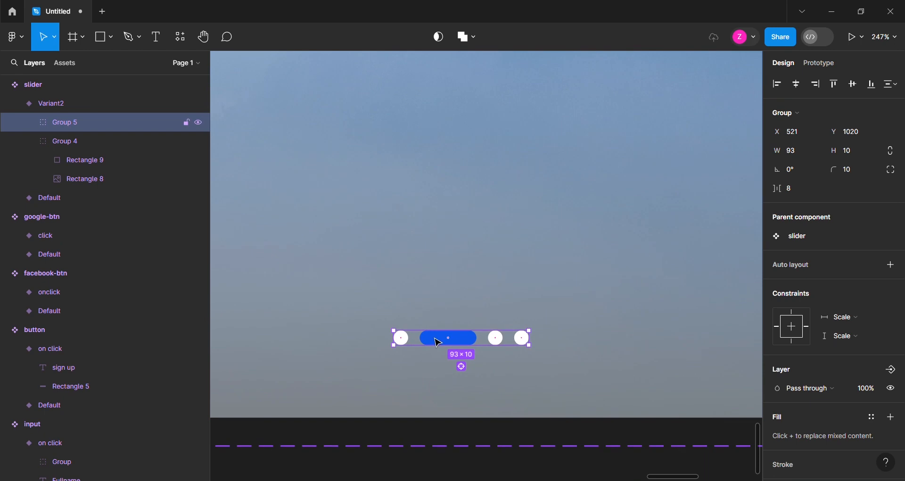
double_click(439, 342)
left_click_drag(477, 344, 454, 351)
left_click(493, 341)
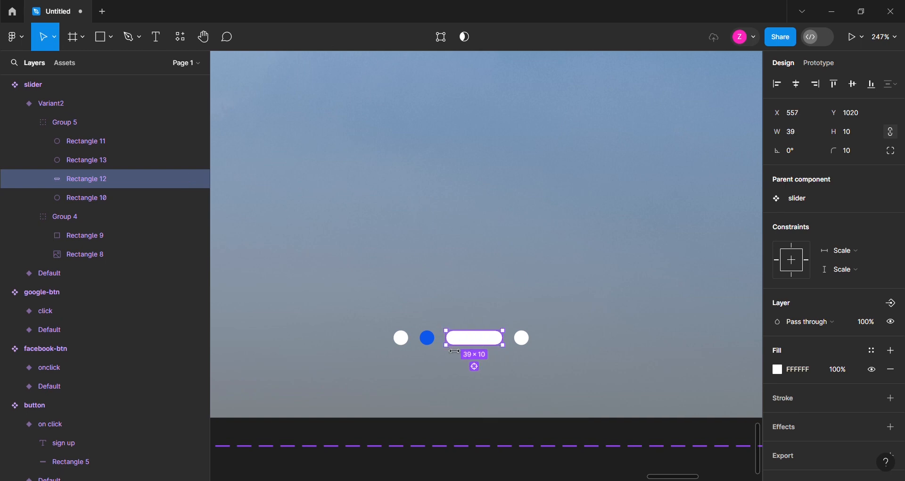
Recolor Variant2's third indicator pill with the blue document color and its second dot white (FFFFFF)
left_click(778, 369)
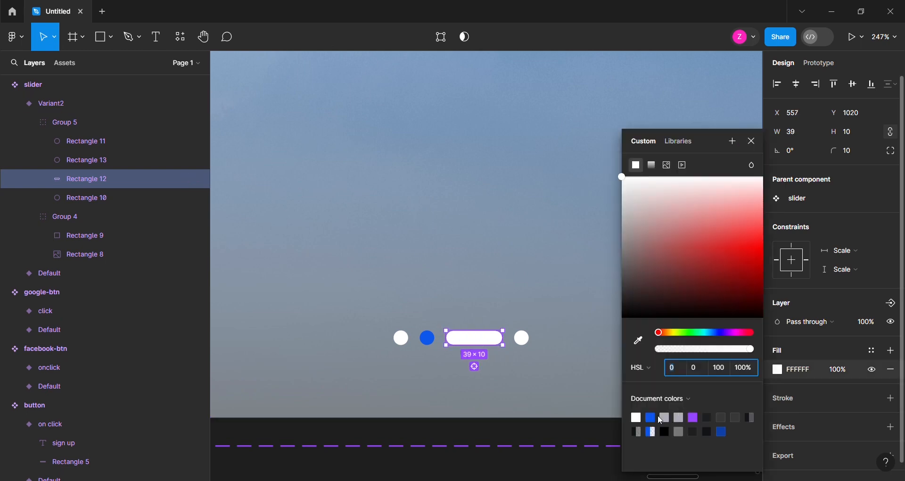
left_click(650, 418)
left_click(428, 338)
left_click(779, 370)
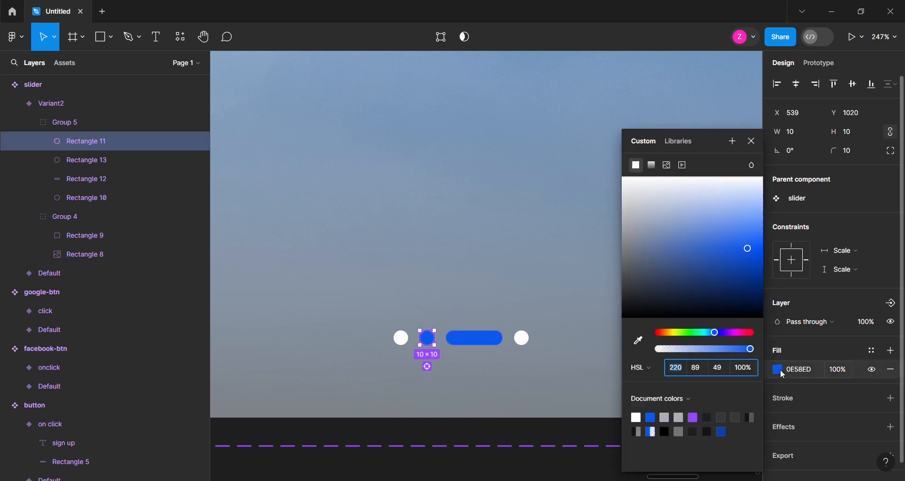
left_click(623, 176)
scroll(451, 367, "down", 1)
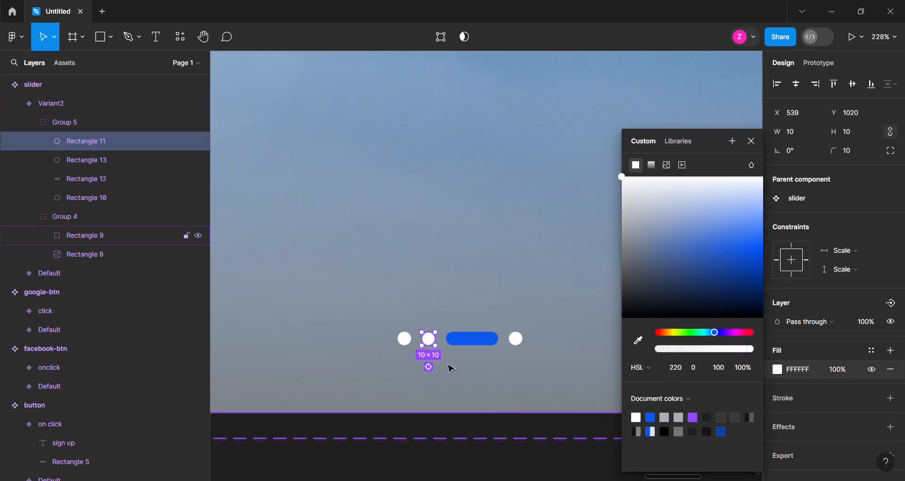
Add a prototype interaction that changes the slider's Default variant to Variant2
scroll(451, 366, "down", 10)
left_click(472, 287)
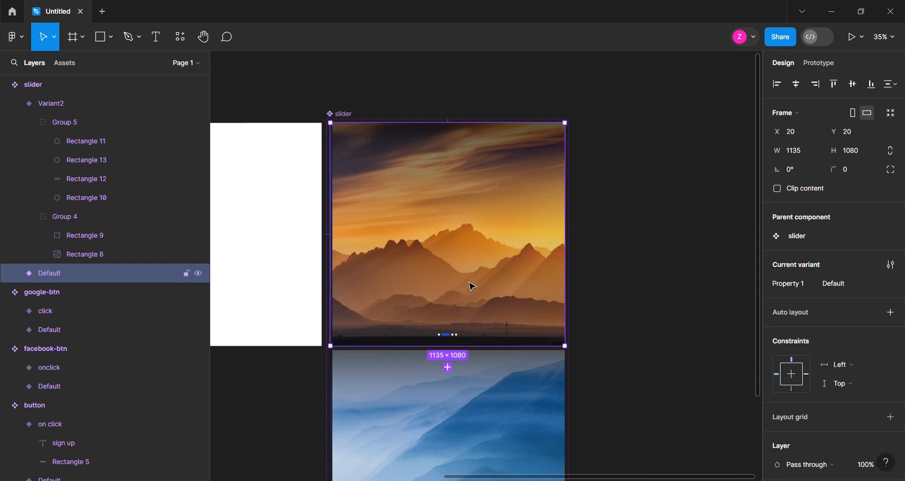
left_click(822, 64)
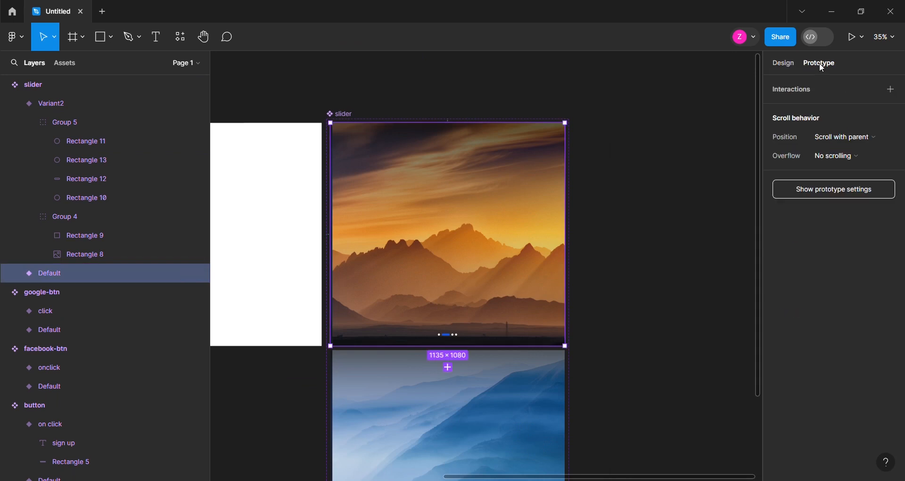
scroll(412, 363, "up", 5)
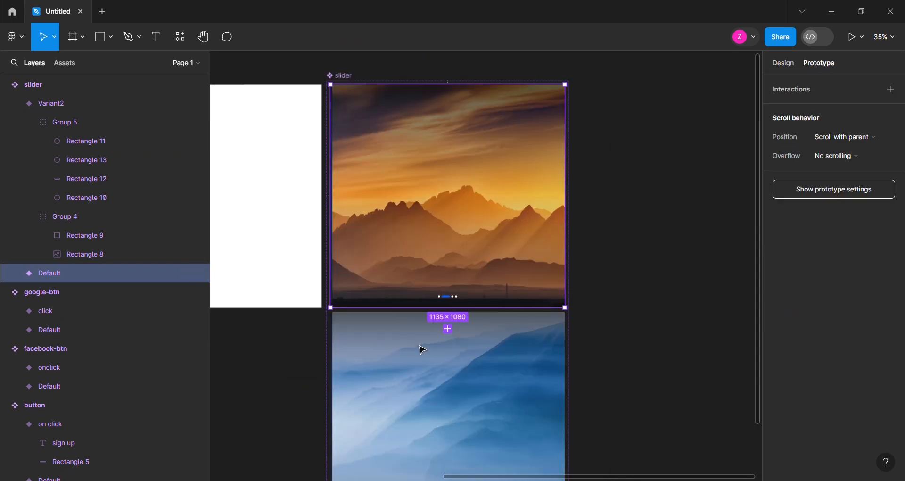
left_click_drag(456, 293, 456, 274)
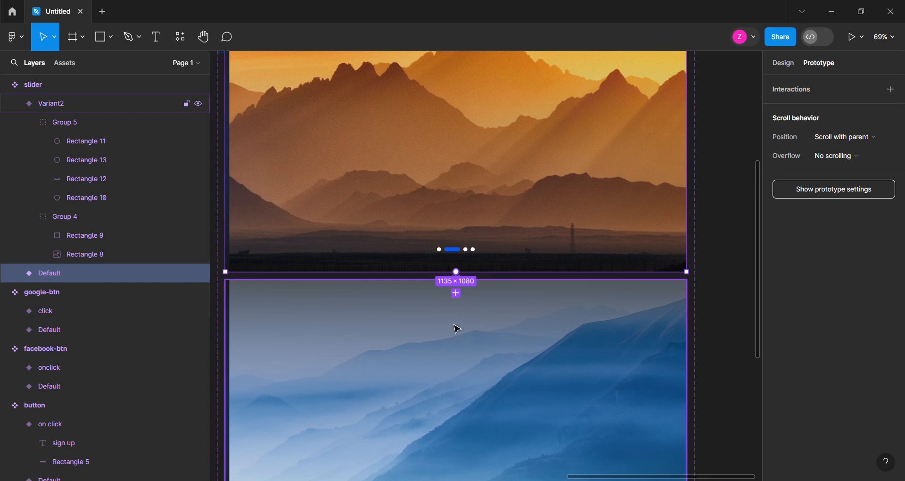
Trigger the Default variant's interaction after a delay of 1500 ms
scroll(414, 317, "down", 3)
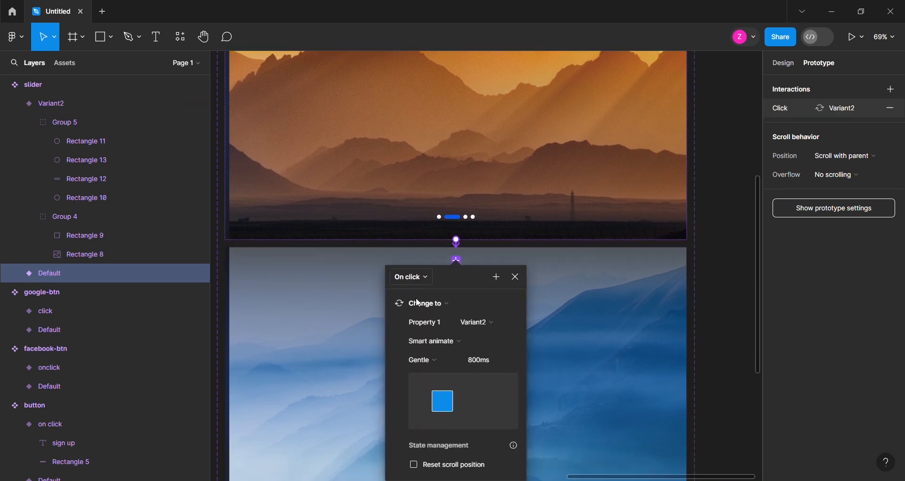
left_click(424, 245)
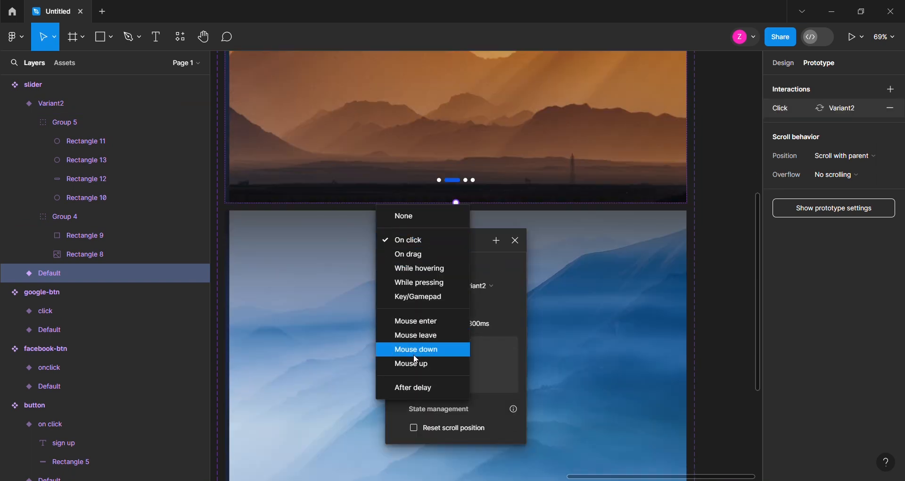
left_click(415, 389)
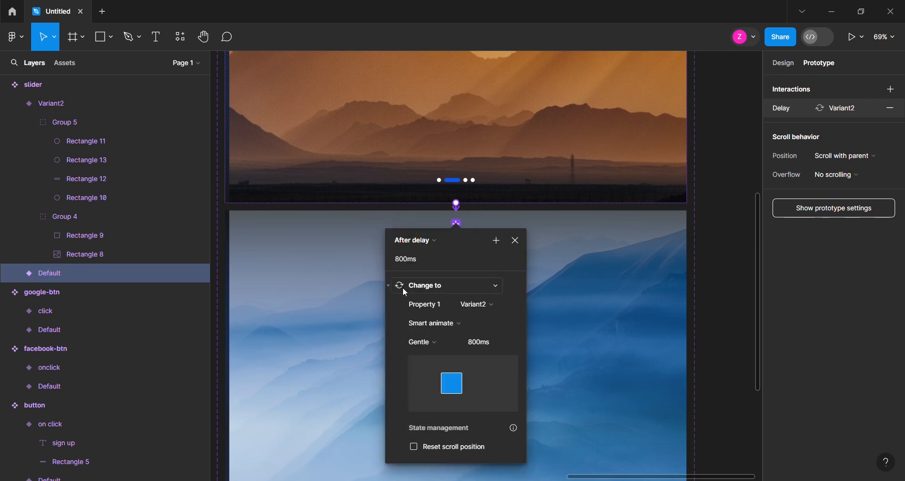
left_click(401, 263)
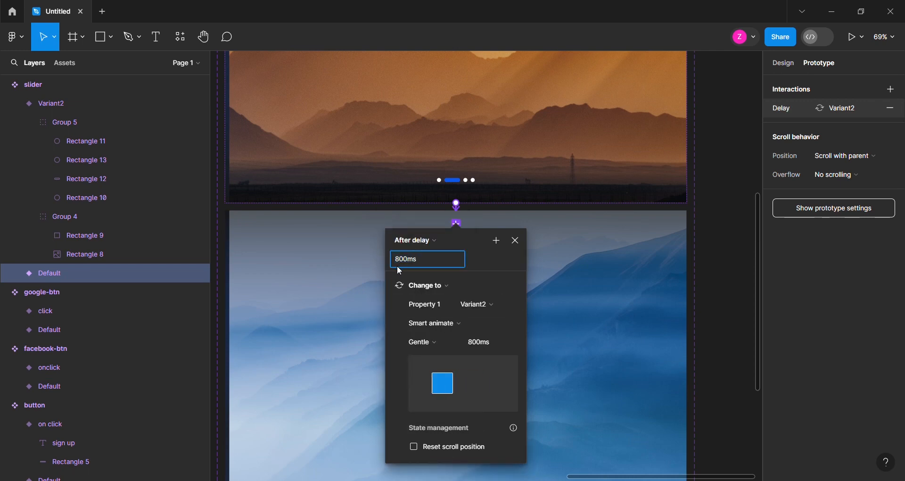
type("1500")
key("Return")
Set the Default variant's smart animate transition to the Slow curve with a duration of 1500 ms
scroll(425, 320, "down", 1)
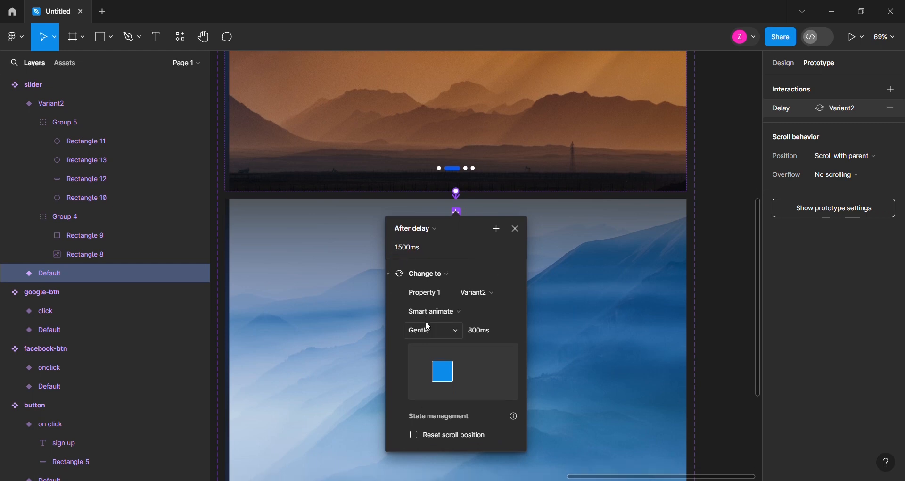
left_click(434, 309)
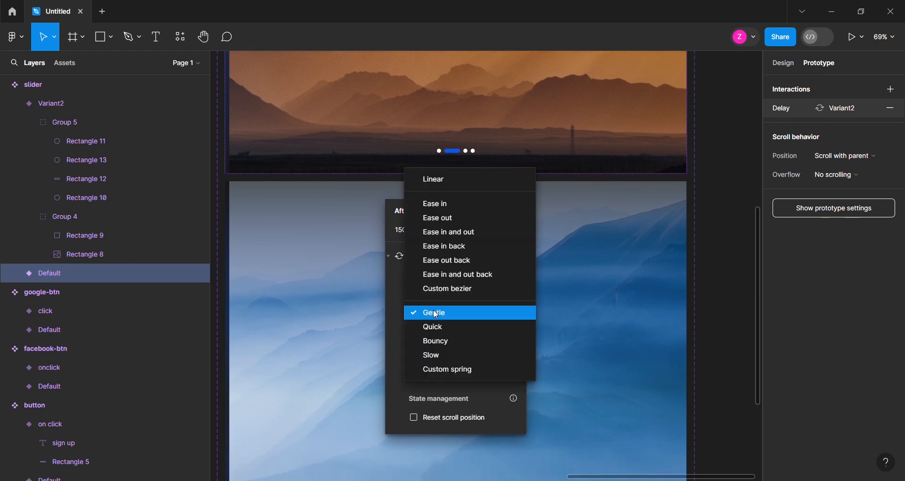
left_click(440, 356)
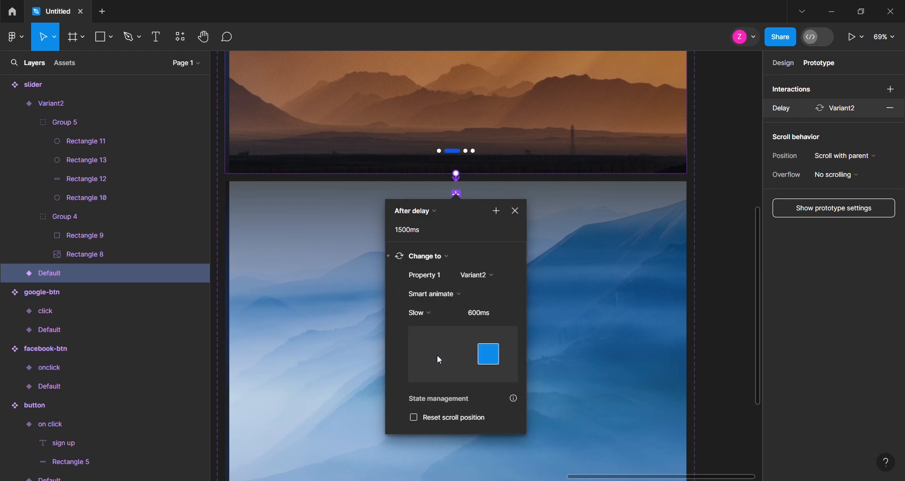
left_click(477, 315)
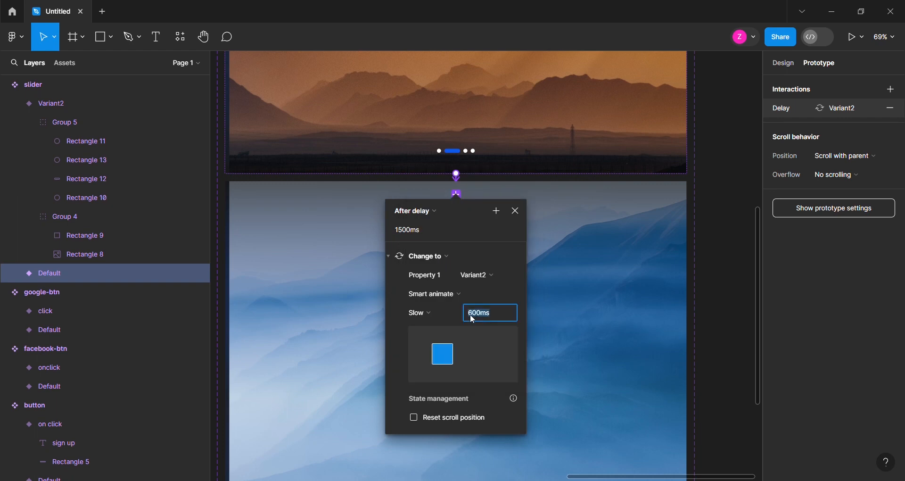
type("15")
key("Return")
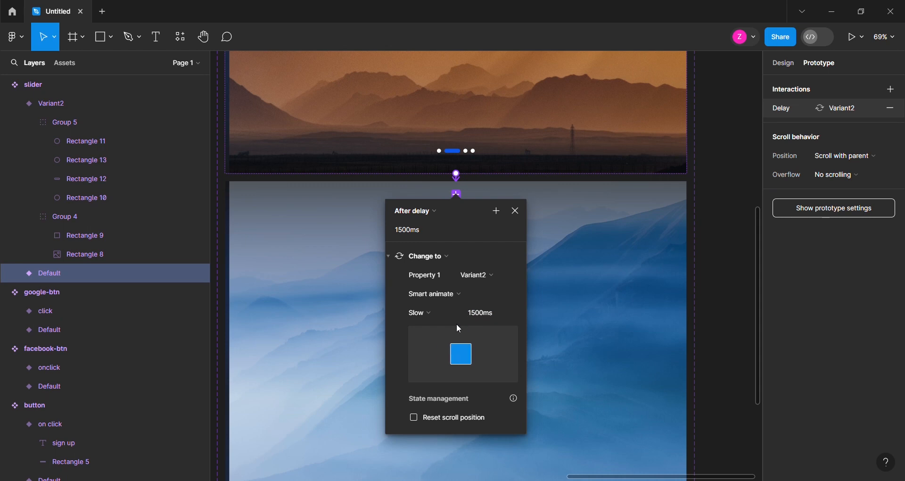
Add an interaction that changes the slider's Variant2 back to Default after a delay of 1500 ms
left_click(594, 267)
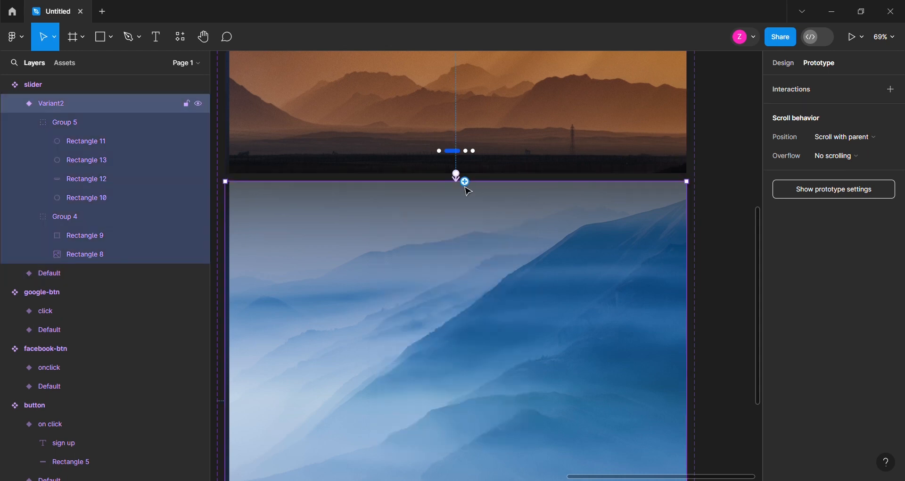
left_click_drag(499, 153, 498, 155)
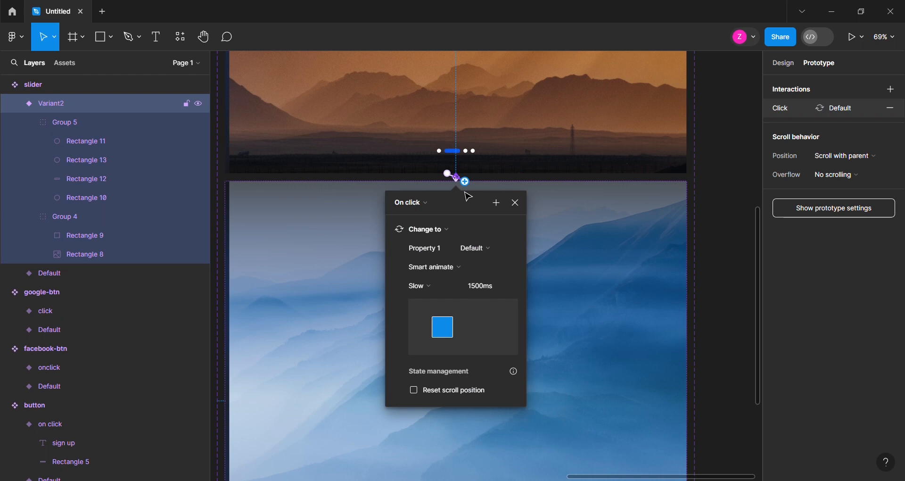
left_click(414, 202)
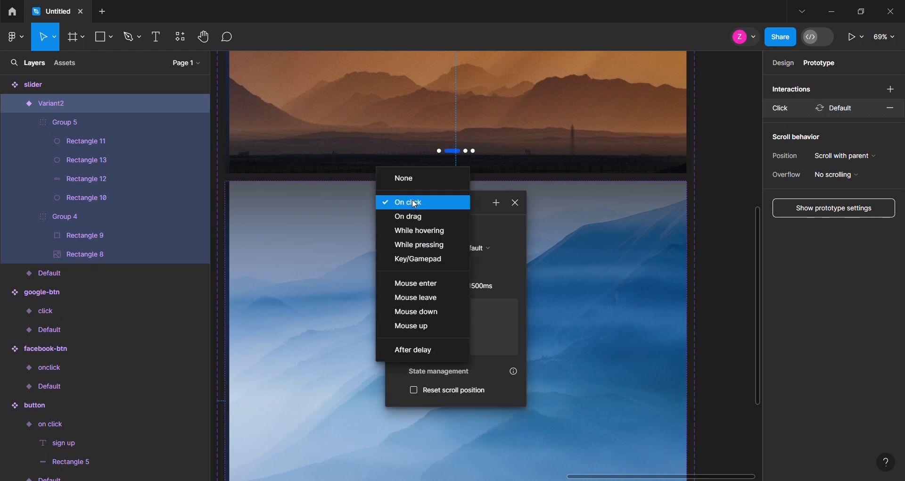
left_click(414, 349)
left_click(397, 223)
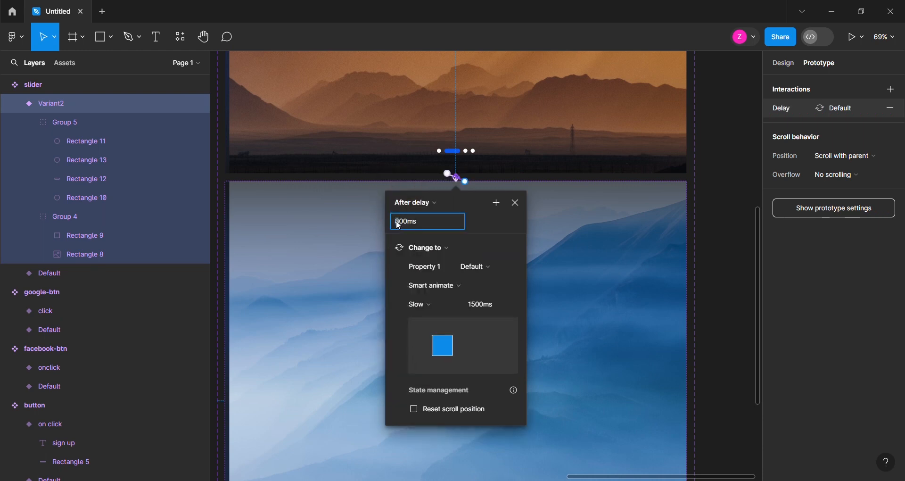
type("1500")
left_click(475, 307)
left_click(545, 300)
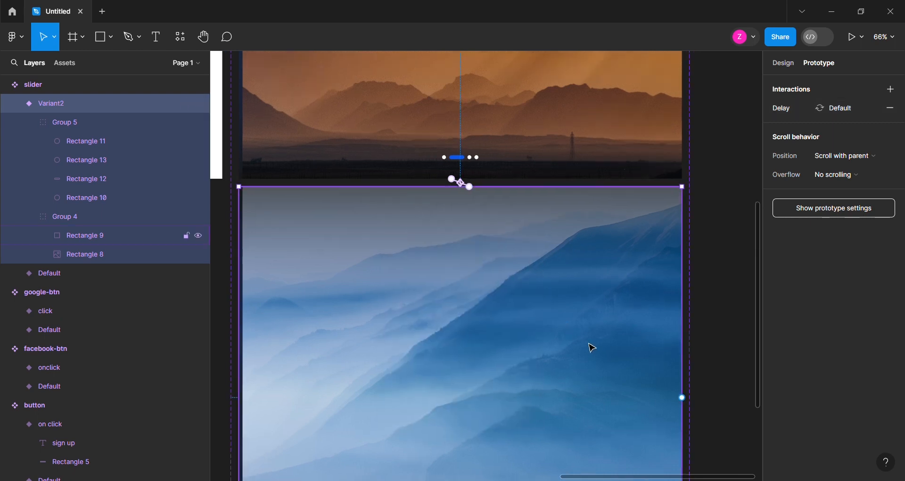
Place an instance of the slider component on the sign-up slide and align it to the frame's right and bottom edges
scroll(581, 338, "down", 4)
scroll(360, 183, "up", 3)
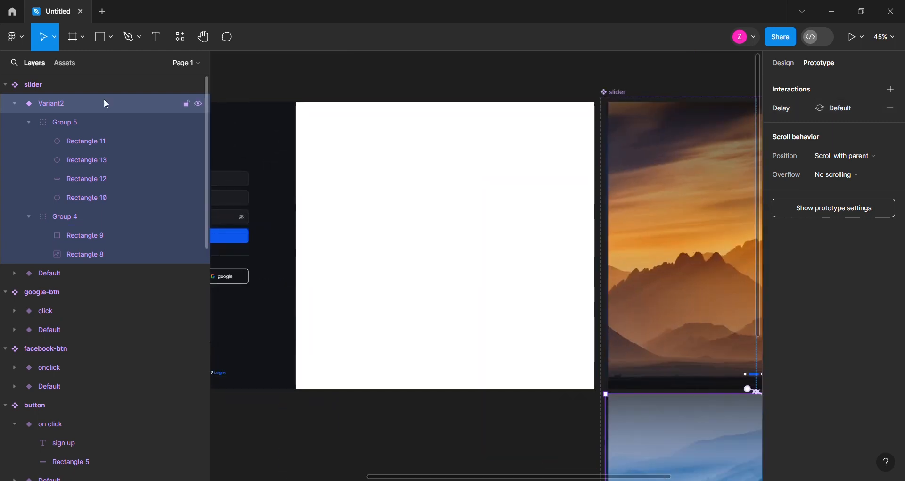
left_click(64, 62)
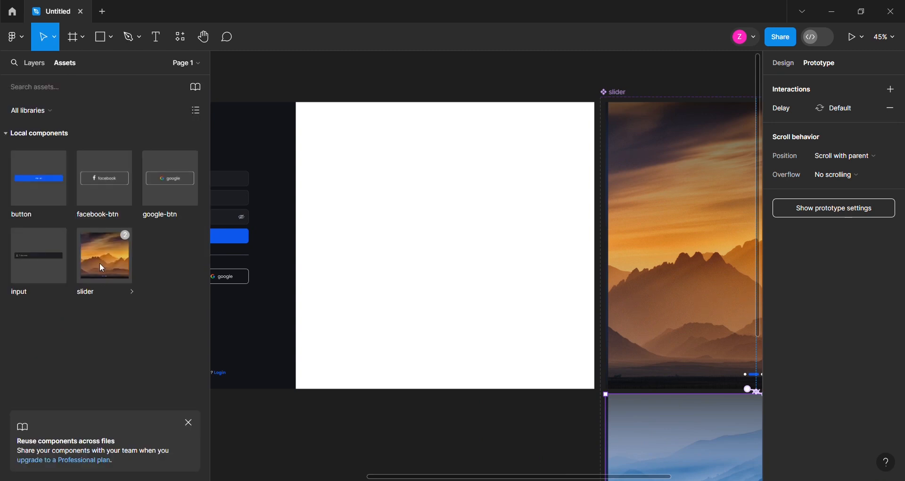
left_click_drag(104, 259, 432, 212)
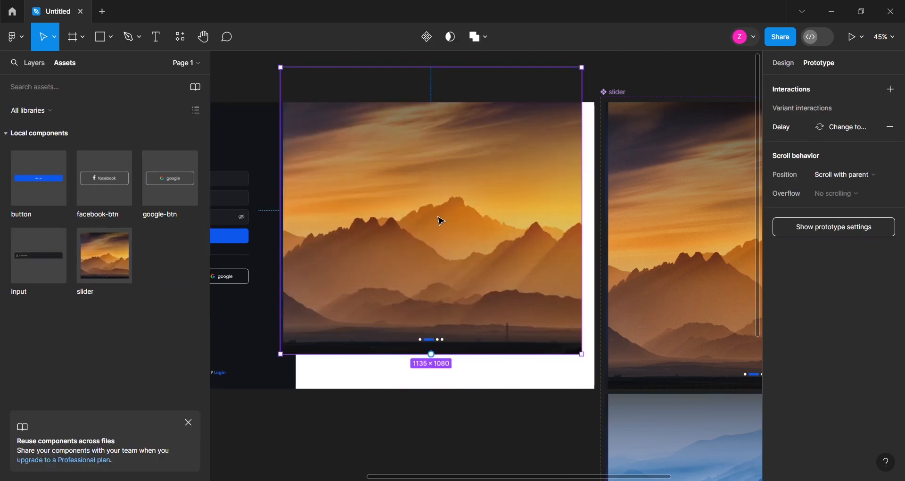
left_click(784, 63)
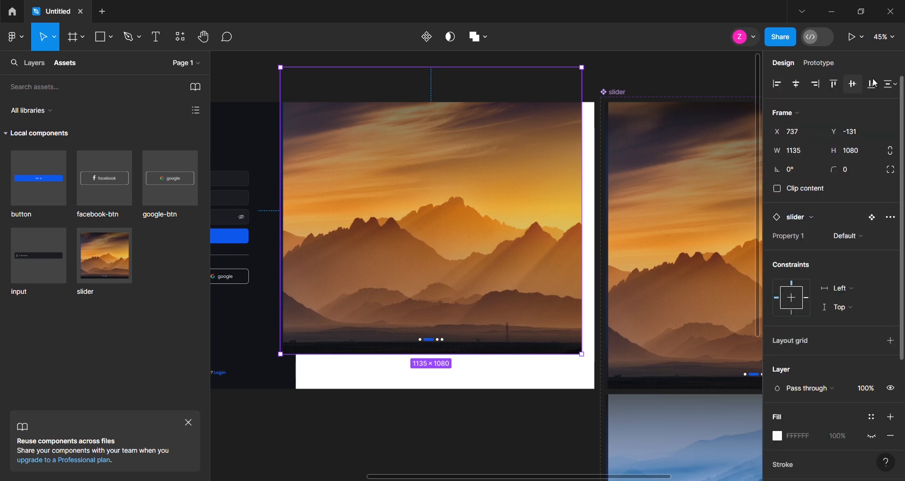
left_click(817, 85)
left_click(871, 87)
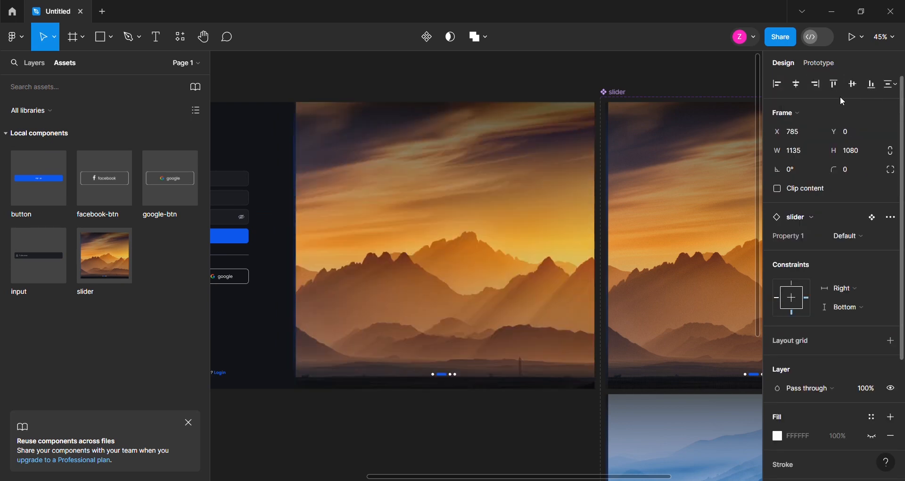
Send the slider instance to the back of the sign-up slide, behind the welcome text
right_click(465, 233)
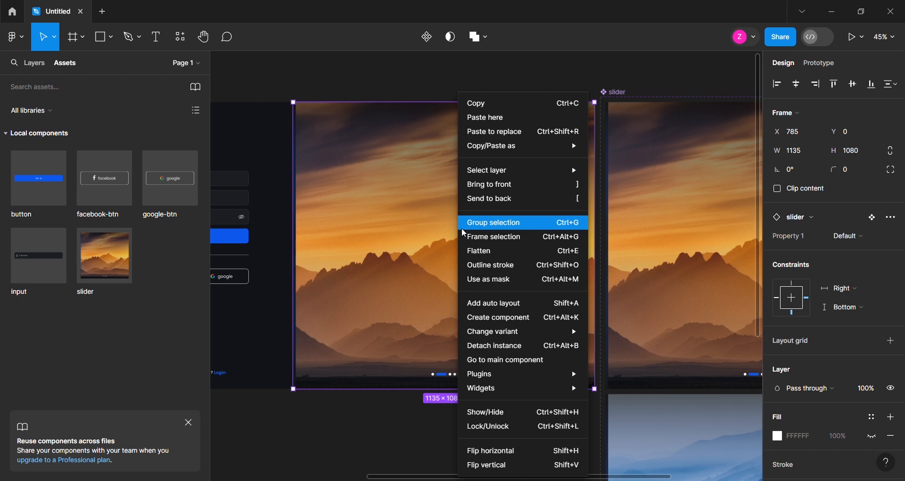
left_click(488, 199)
scroll(585, 320, "down", 4)
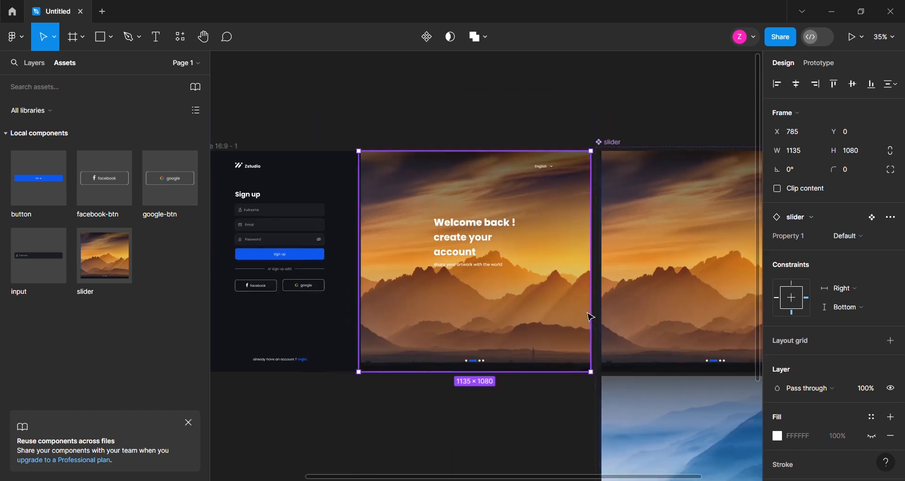
Present the Slide 16:9 - 1 frame as a prototype and test the Fullname input by toggling it on and off
scroll(476, 315, "up", 3)
left_click(298, 129)
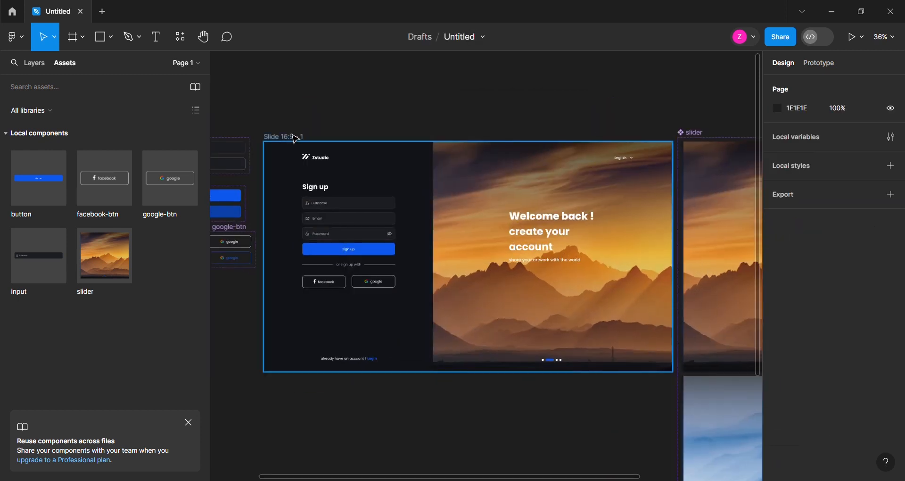
left_click(296, 137)
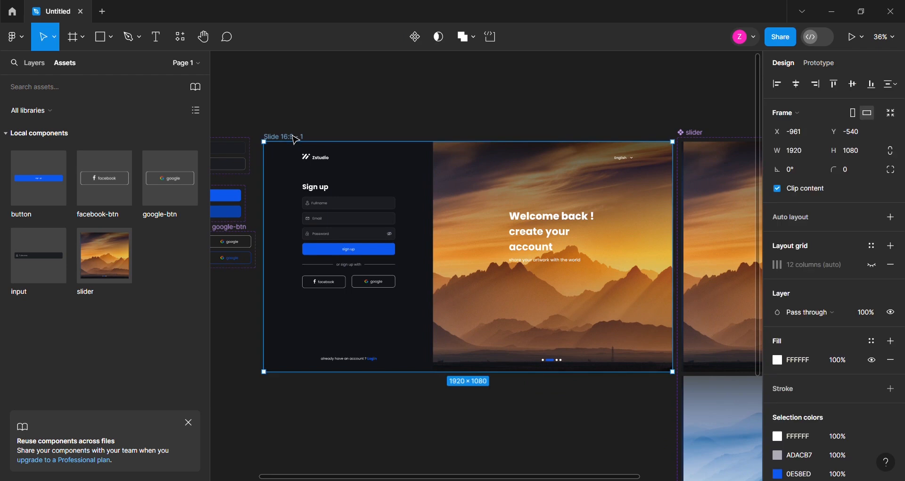
left_click(855, 38)
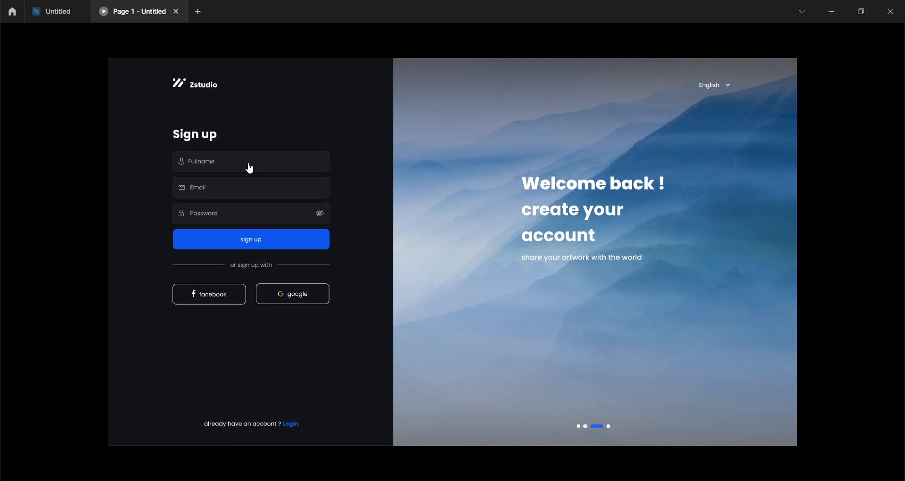
left_click(250, 167)
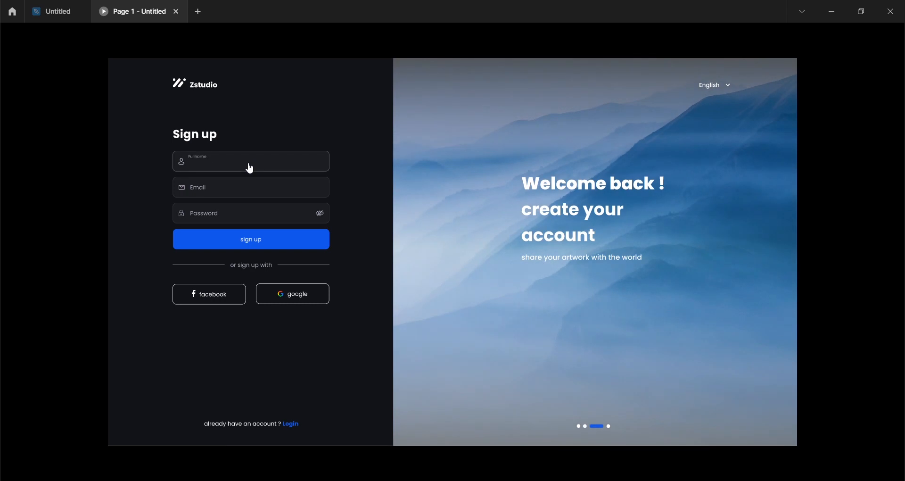
left_click(250, 167)
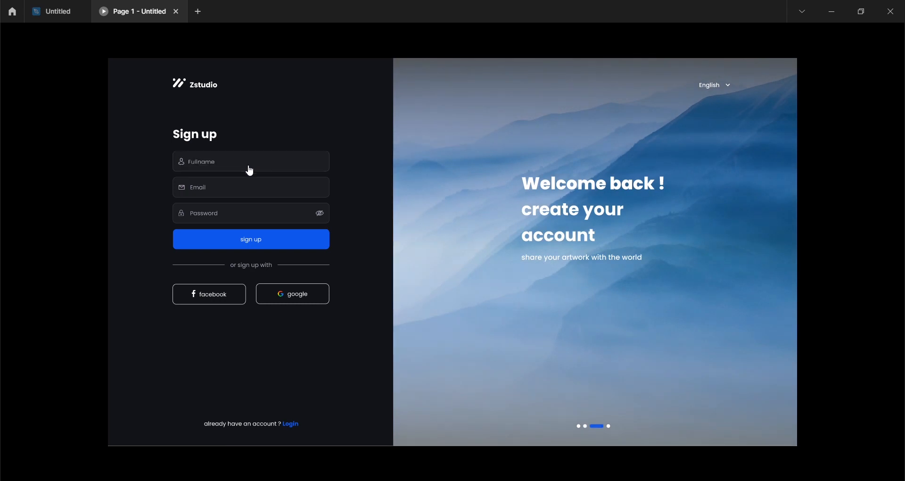